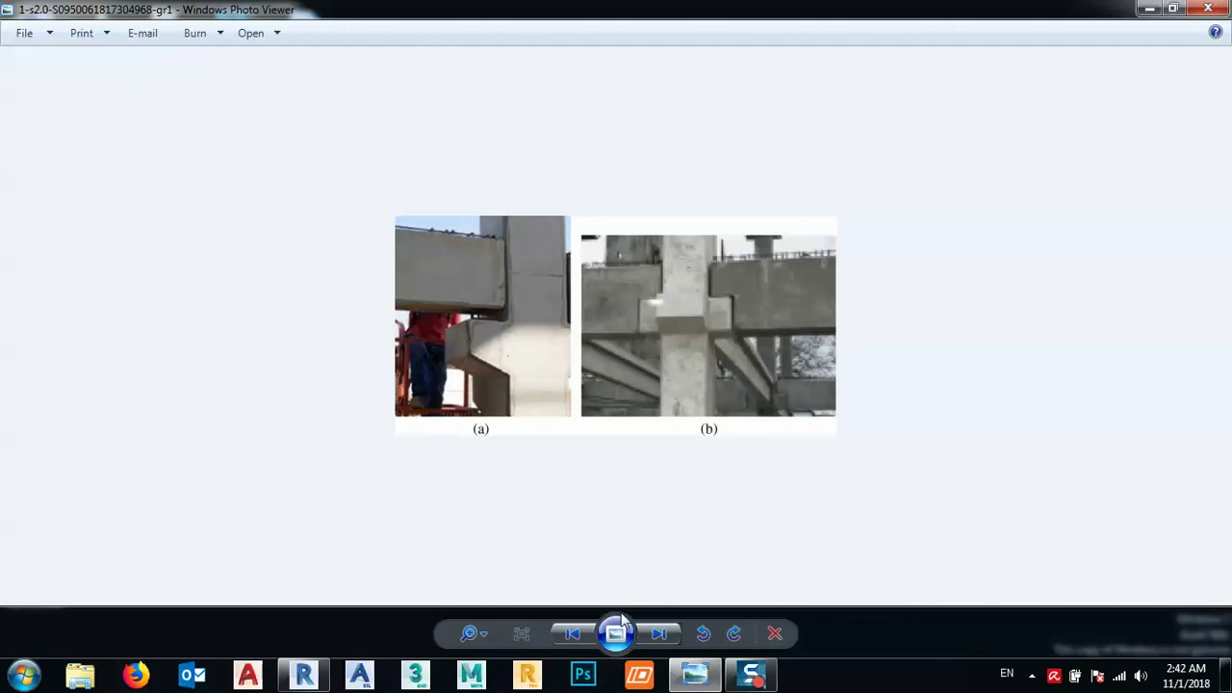
- View the previous corbel reference photo, switch to Revit and create a new family from the Metric Column template
left_click(572, 633)
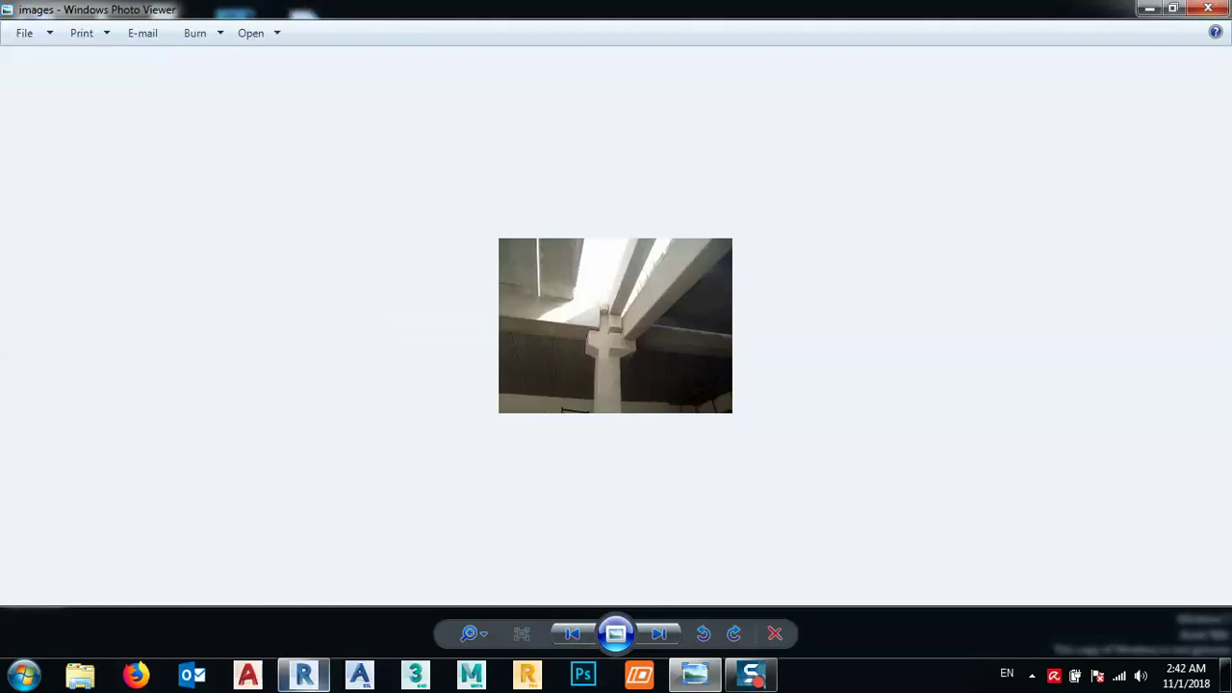
left_click(317, 683)
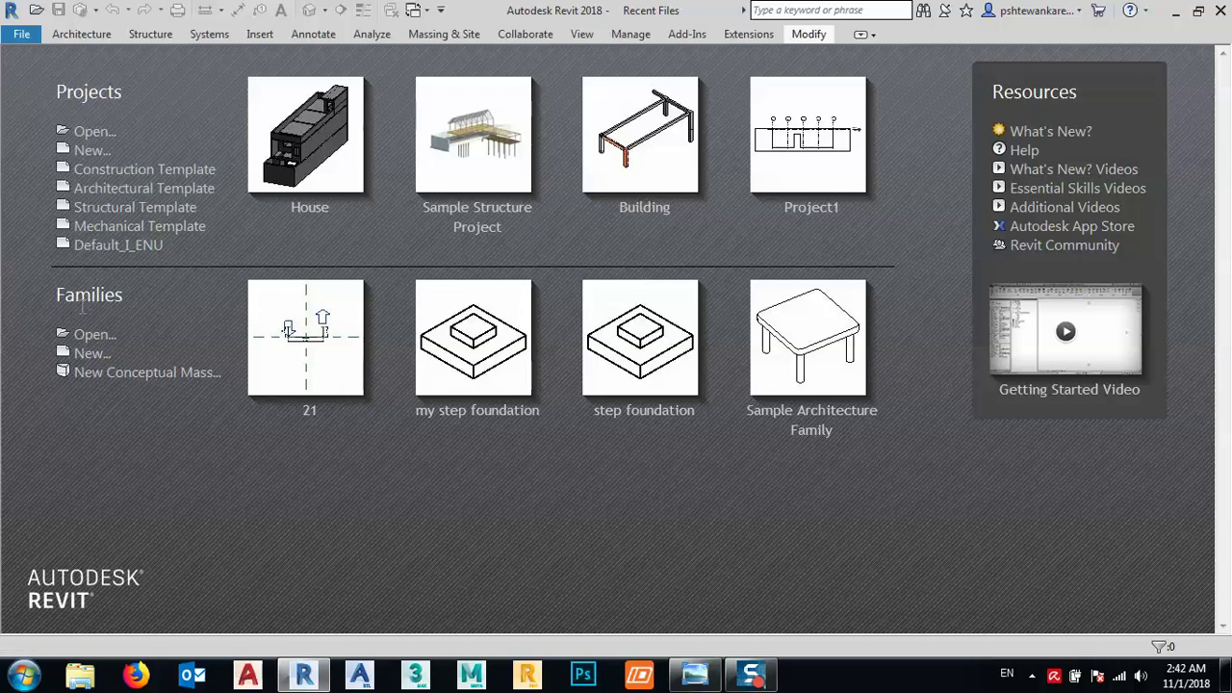
left_click(84, 353)
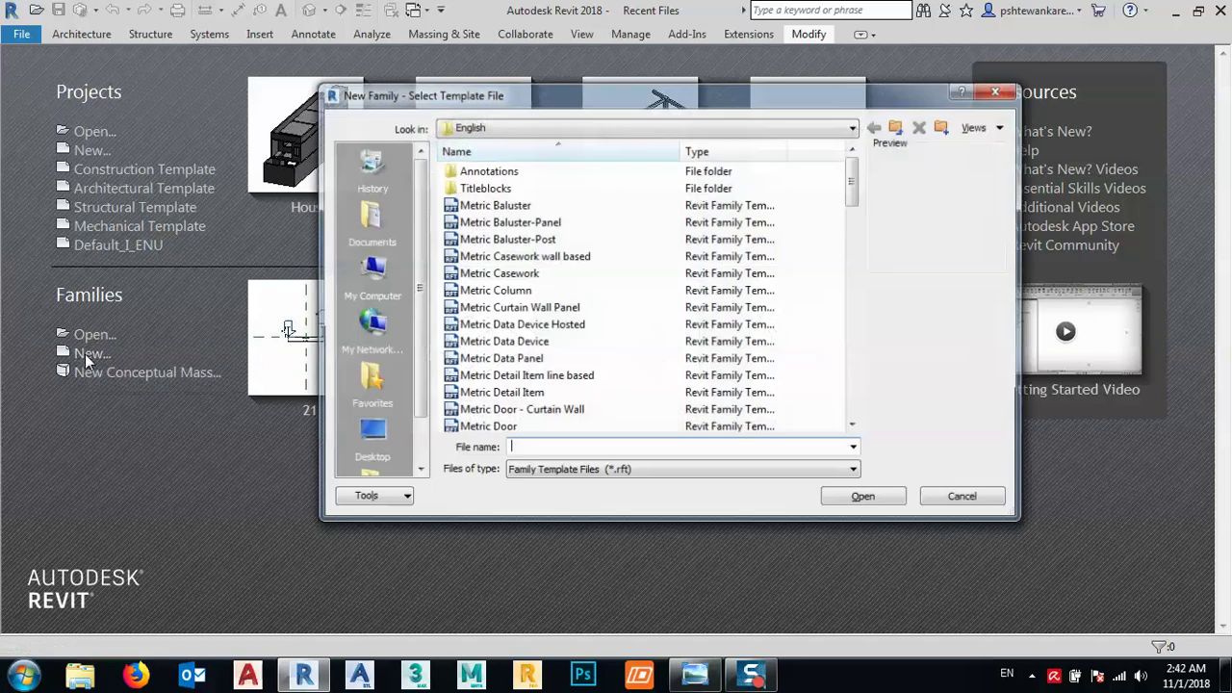
left_click(485, 292)
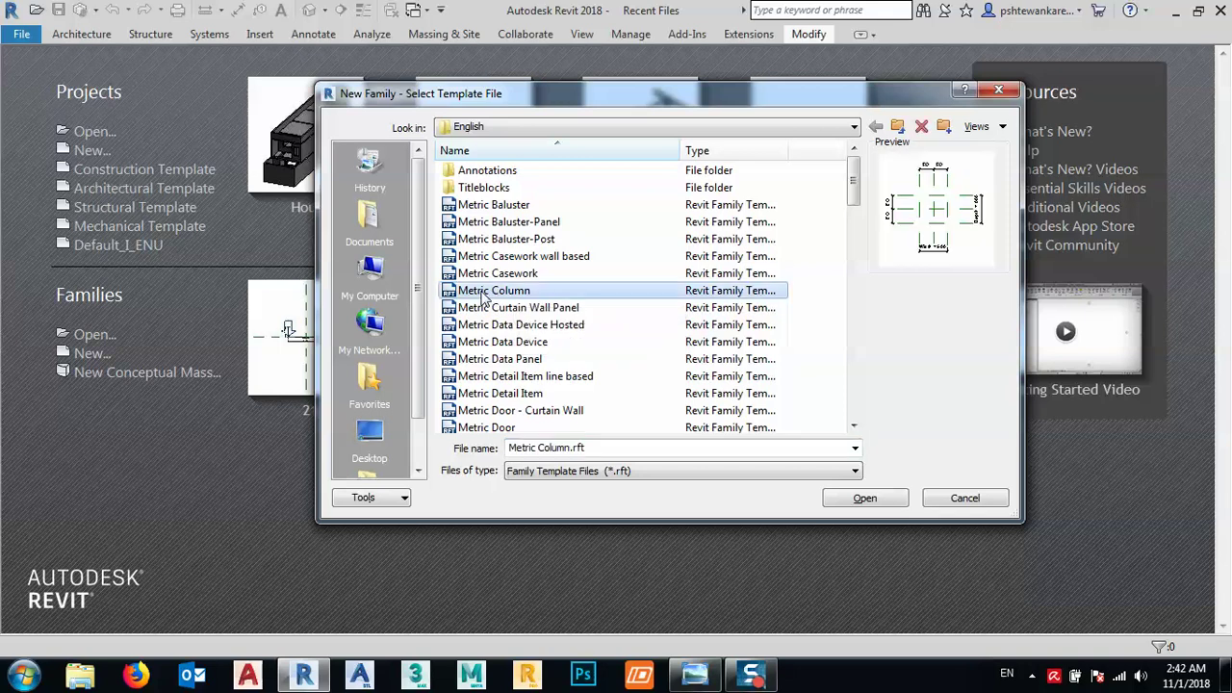
left_click(862, 499)
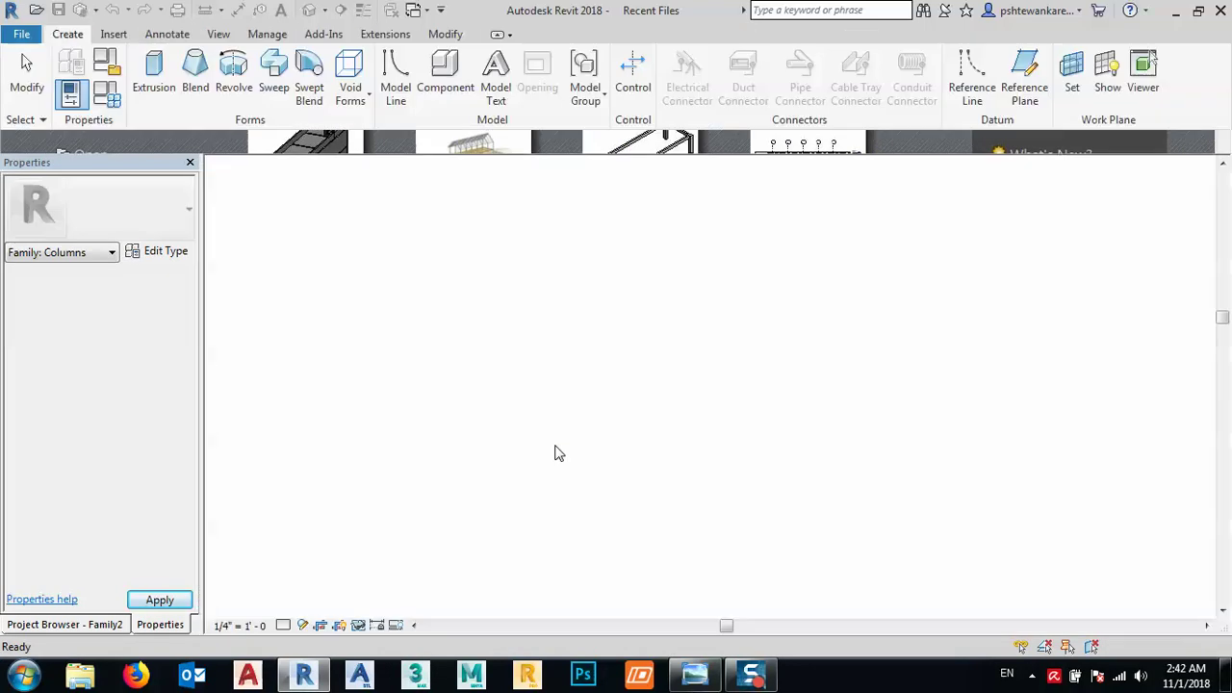
- Start an extrusion in the lower reference level plan and sketch a 600 x 600 rectangle on the outer width and depth reference planes
scroll(658, 418, "up", 2)
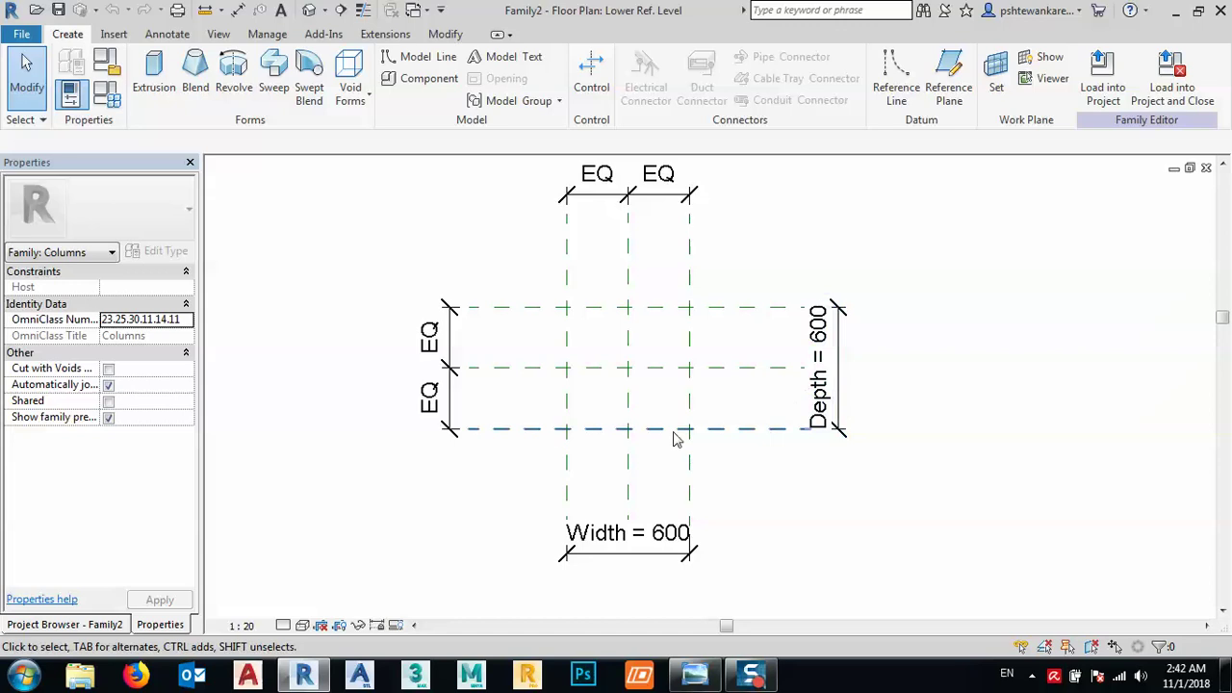
left_click(151, 68)
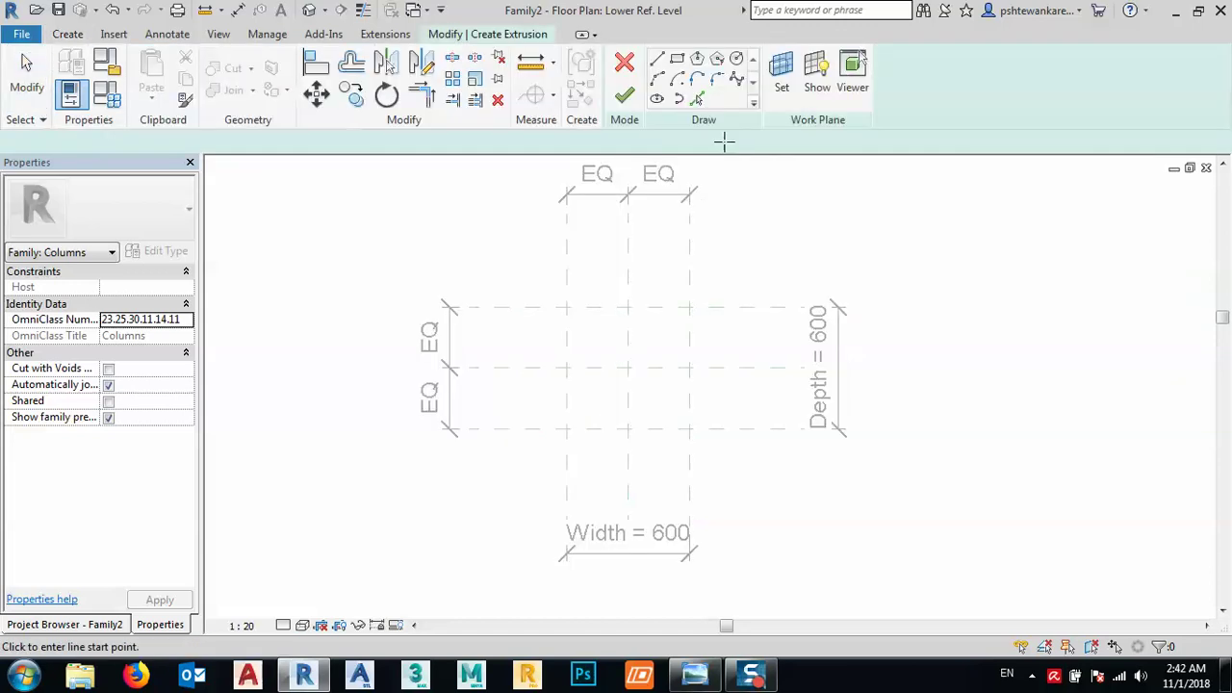
left_click(677, 60)
left_click(568, 308)
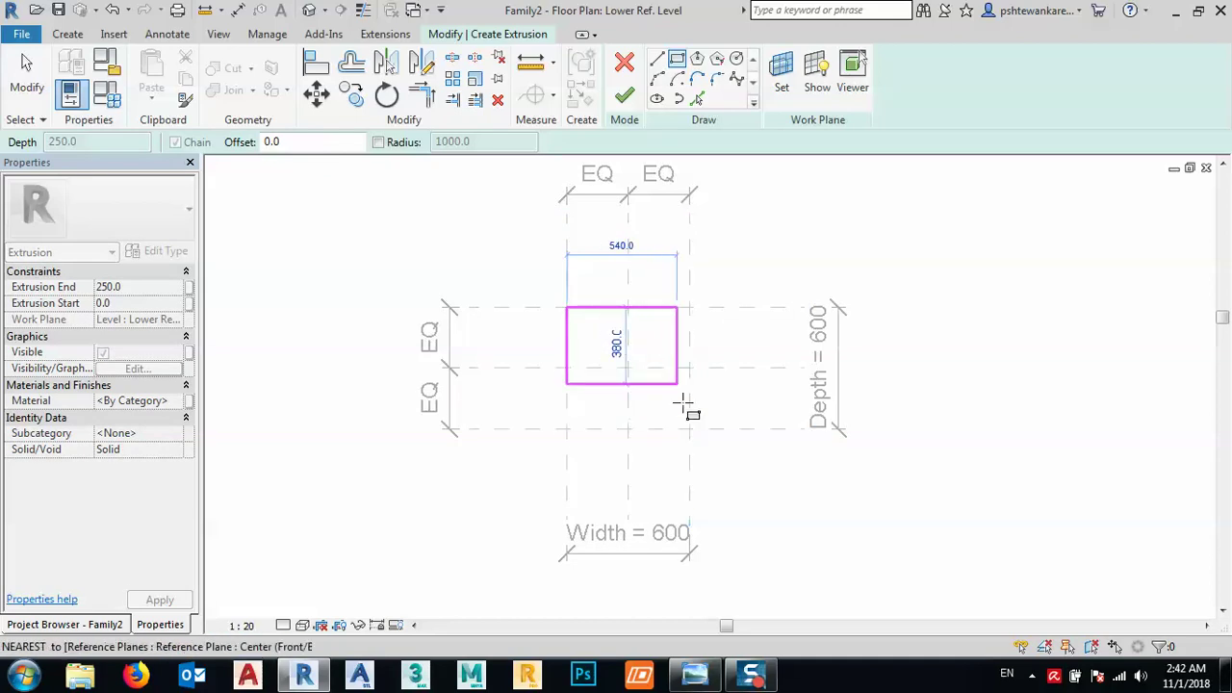
left_click(689, 429)
- Lock all four sides of the rectangle to their reference planes and finish the column extrusion
left_click(607, 338)
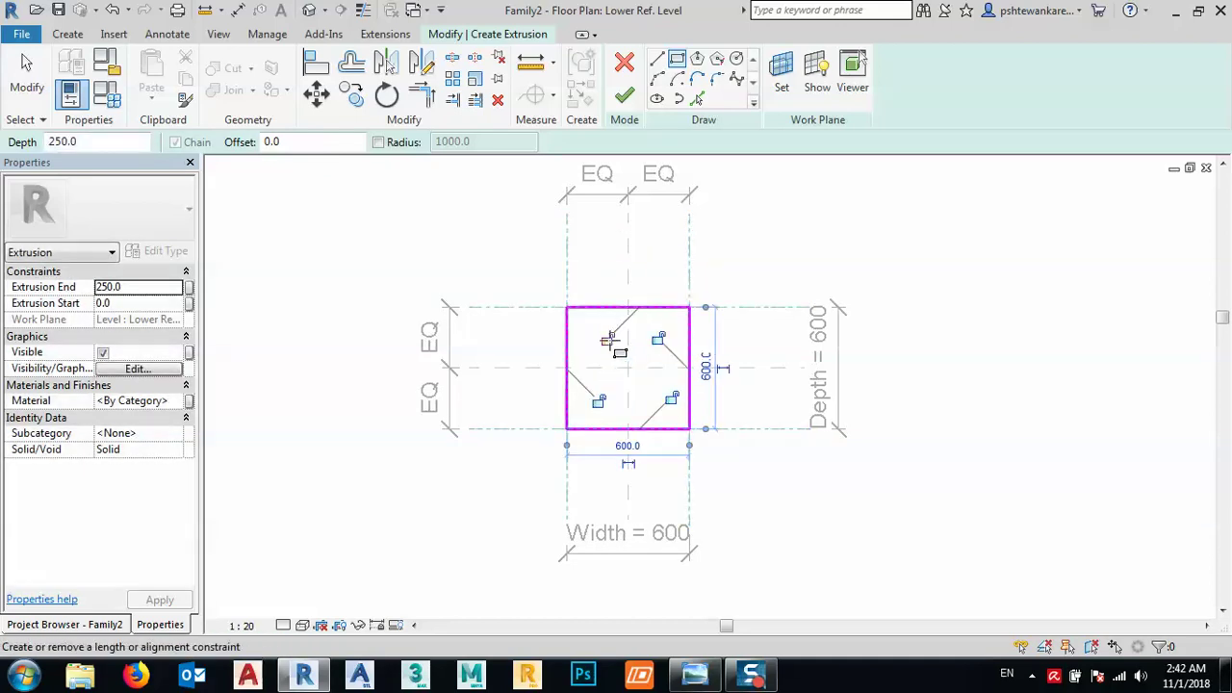
left_click(657, 337)
left_click(671, 398)
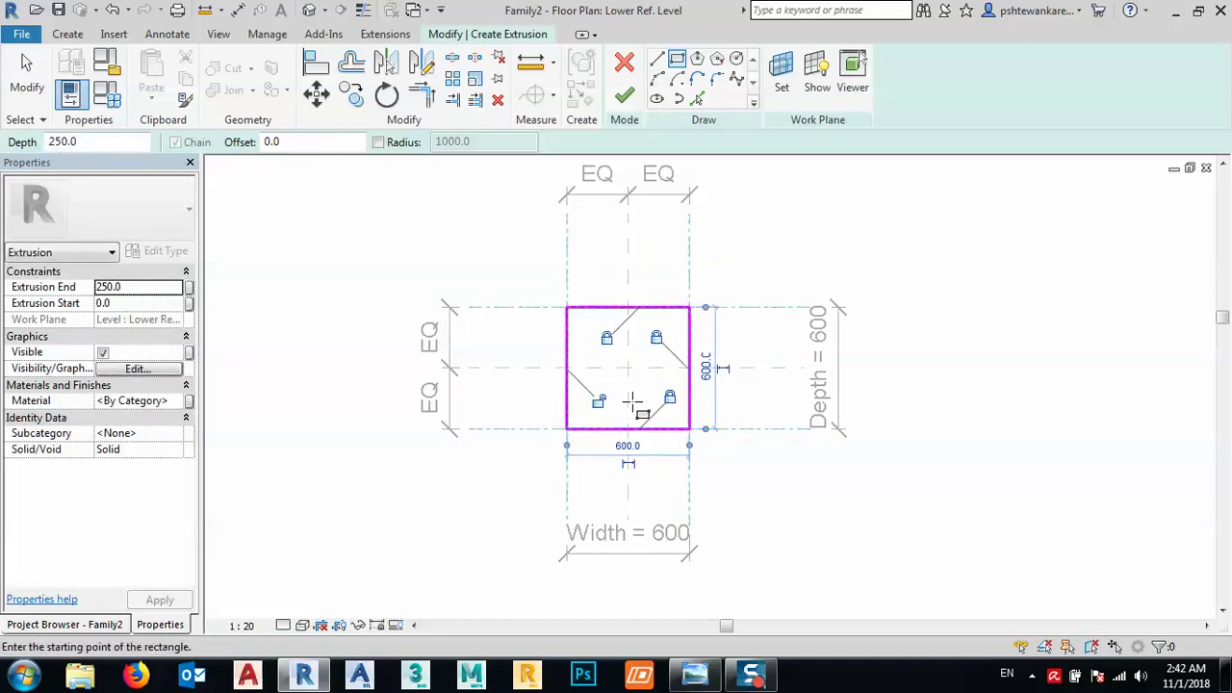
left_click(597, 401)
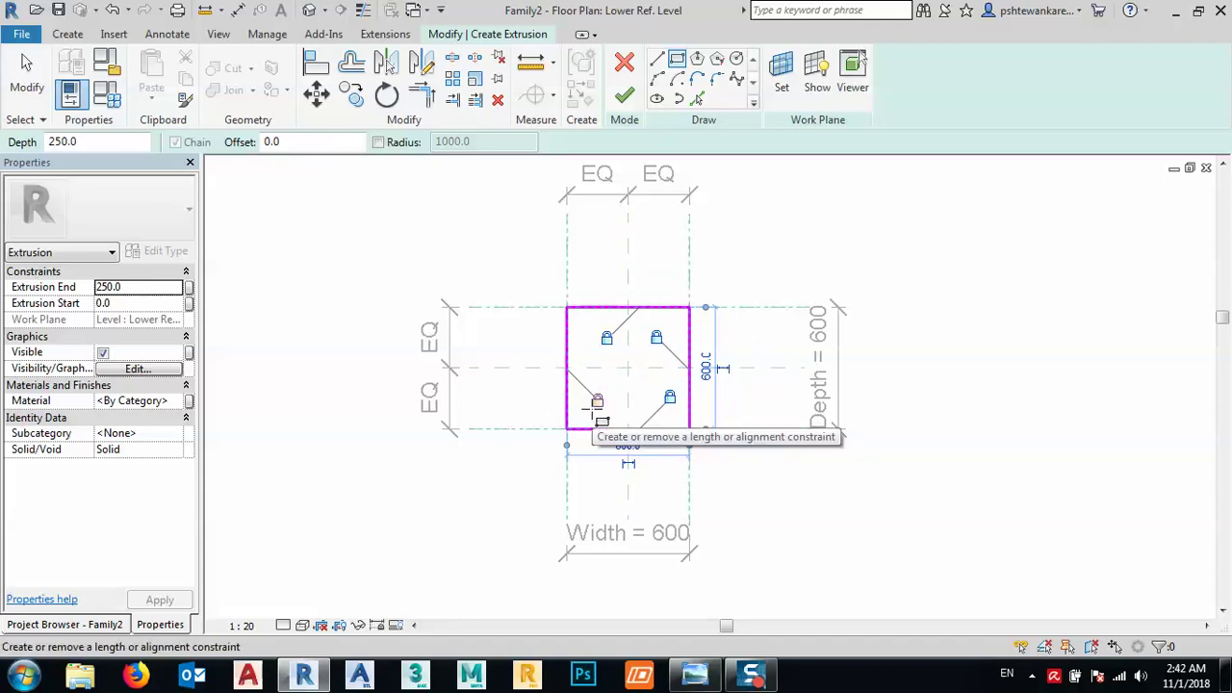
left_click(624, 98)
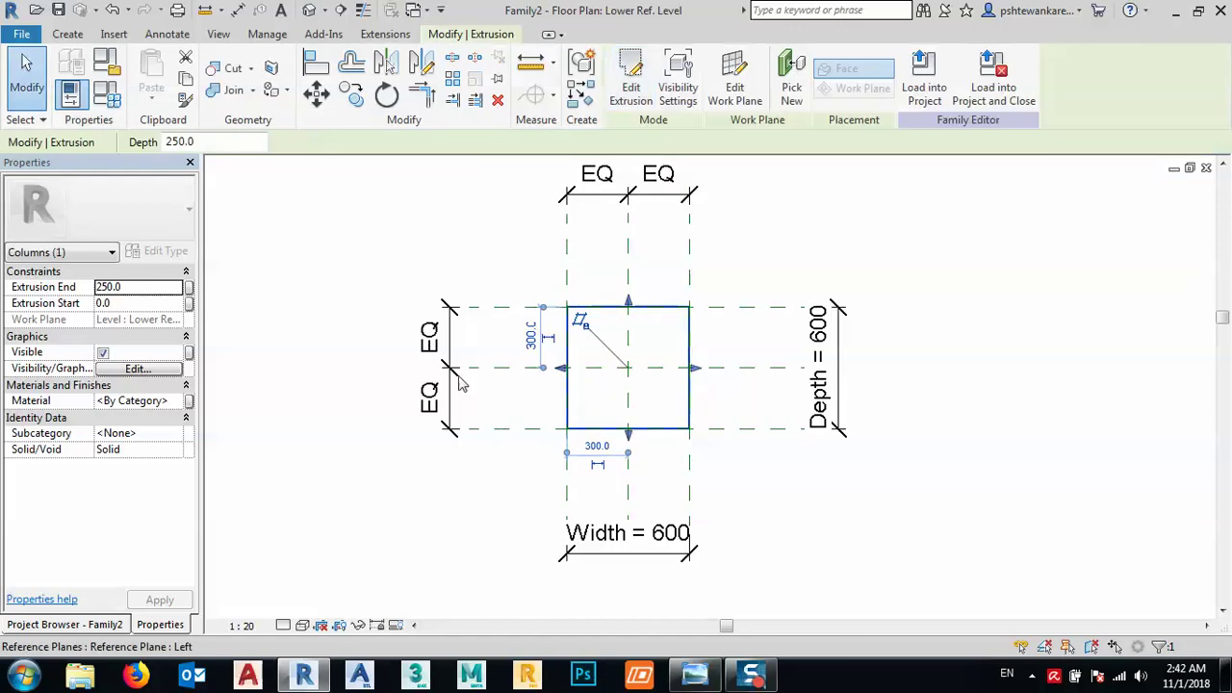
- In the Back elevation, stretch the column to the Upper Ref Level and lock its top and base to the upper and lower levels
left_click(98, 625)
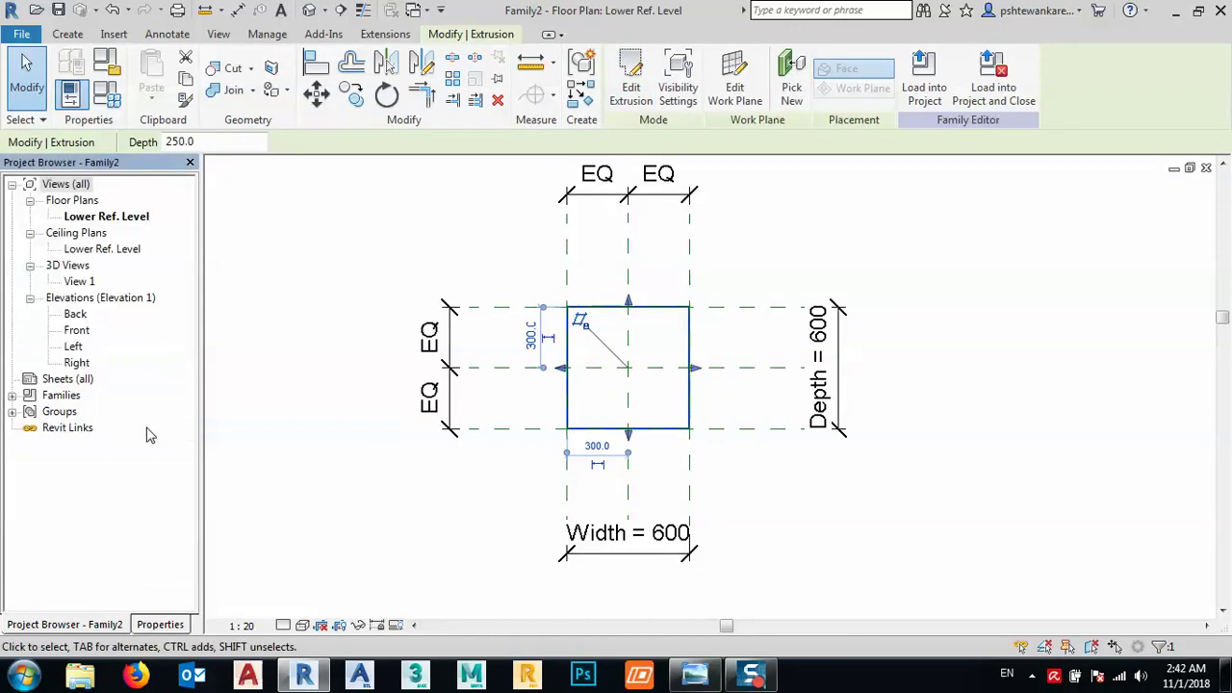
double_click(77, 321)
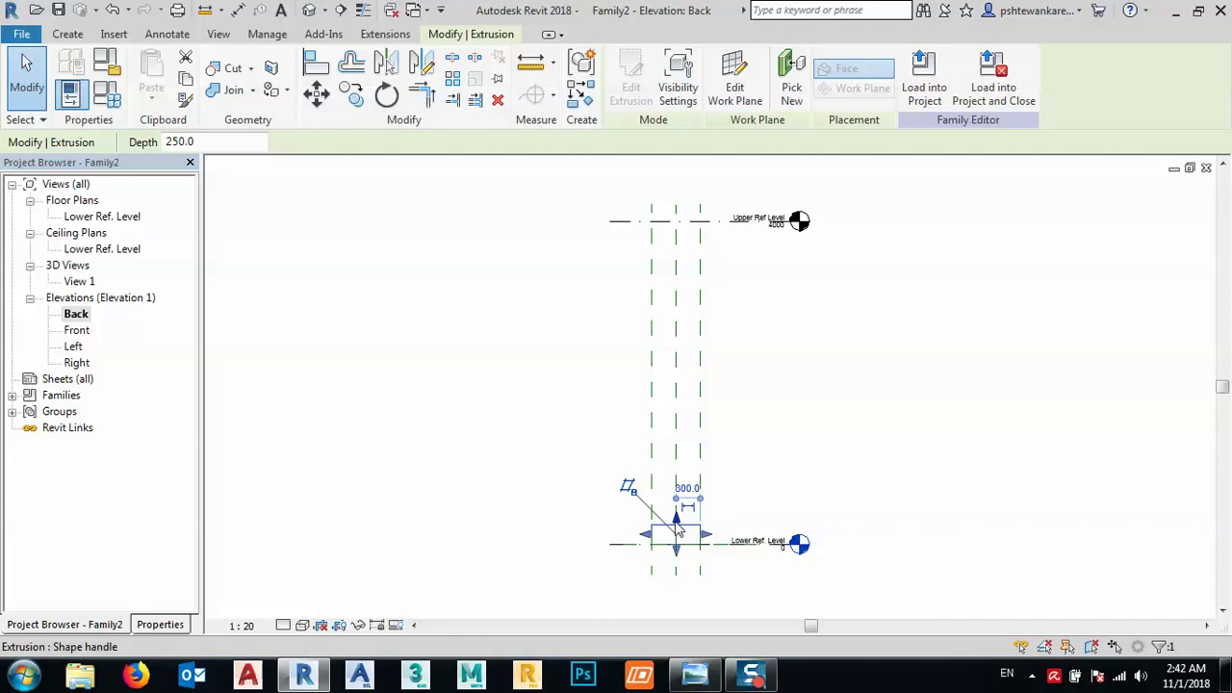
left_click_drag(678, 529, 674, 223)
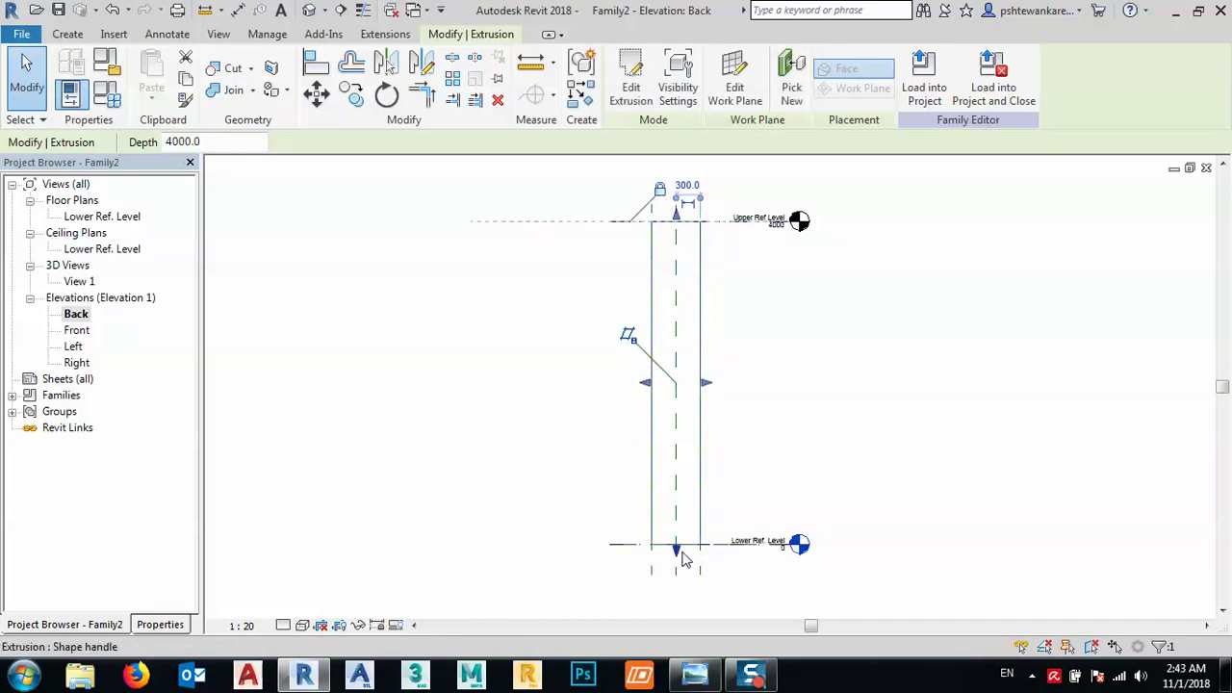
mouse_move(678, 558)
left_mouse_down()
mouse_move(677, 507)
mouse_move(676, 549)
left_mouse_up()
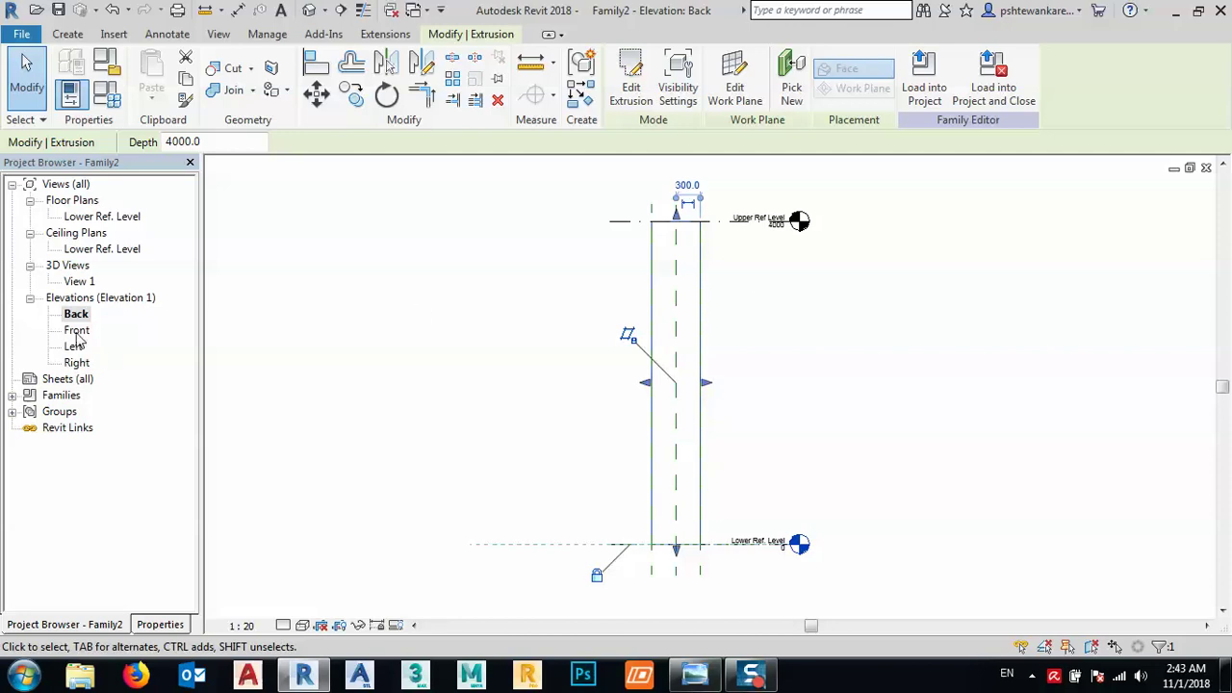
double_click(88, 249)
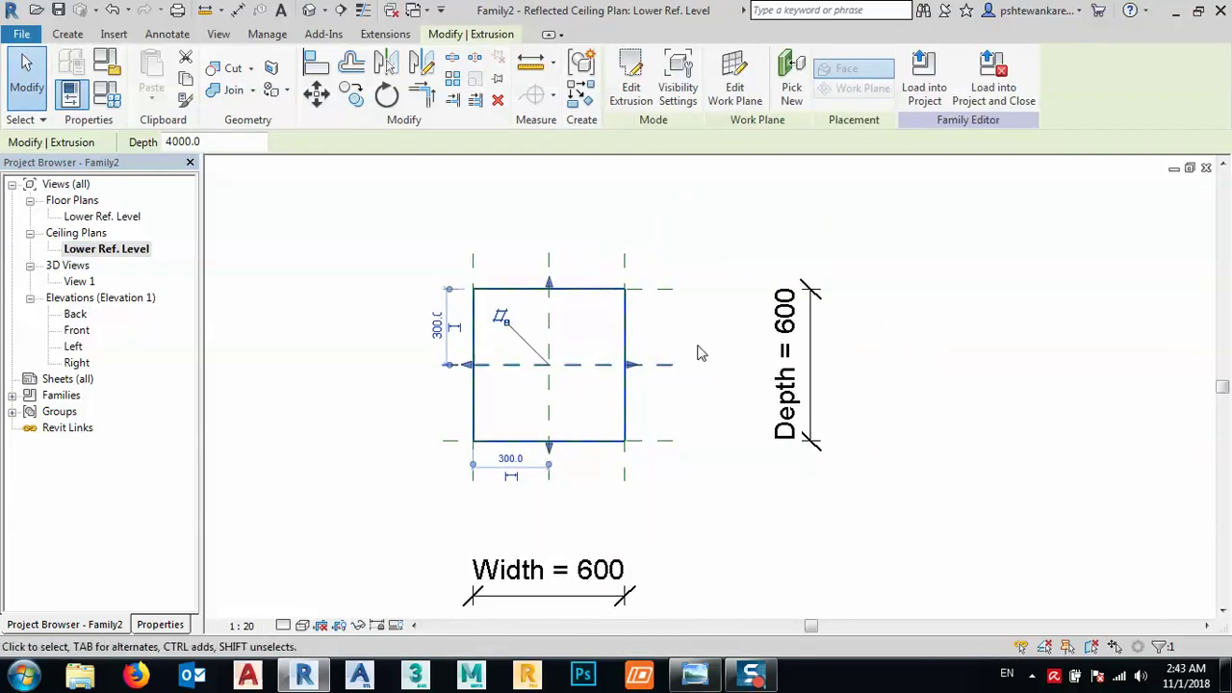
left_click(715, 402)
left_click(668, 367)
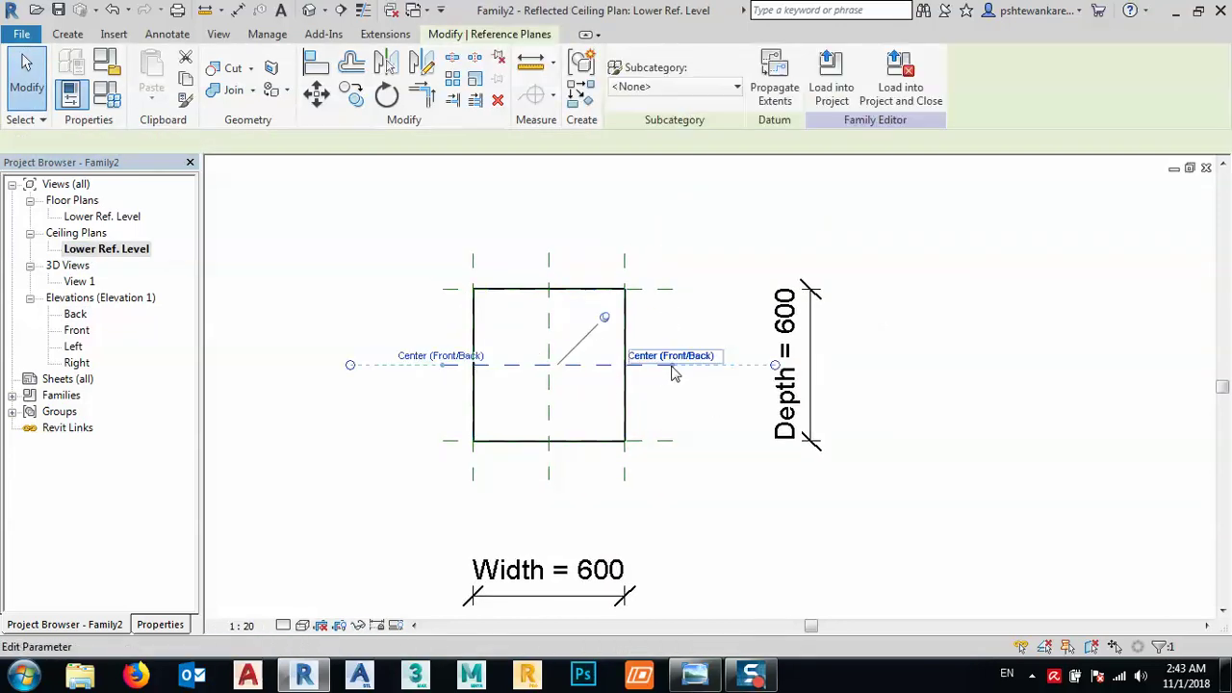
double_click(75, 314)
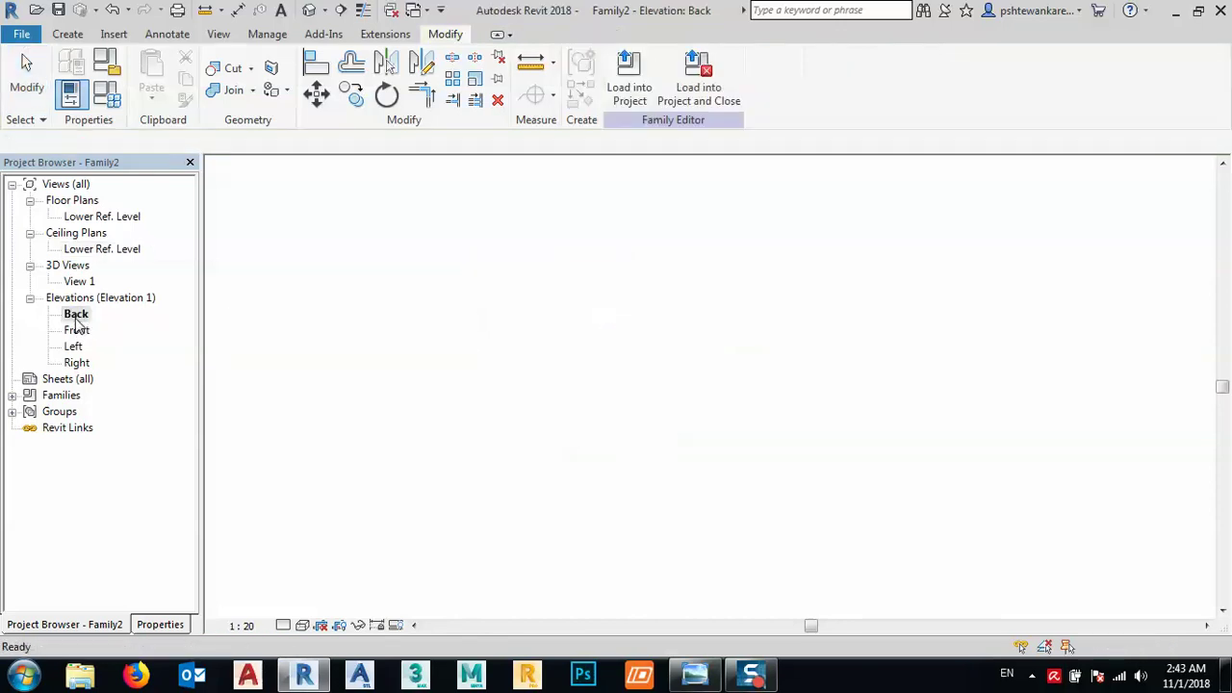
- Draw a horizontal reference plane across the column about 705 mm below the Upper Ref Level in the Back elevation
scroll(674, 316, "up", 2)
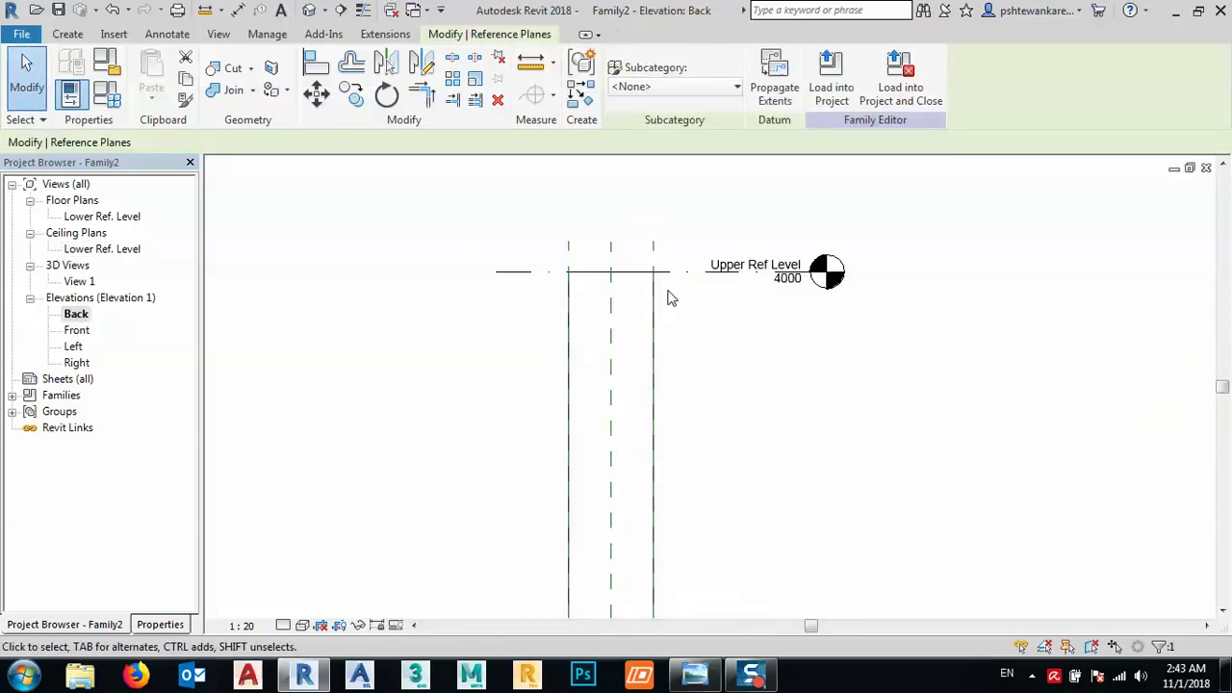
left_click(68, 34)
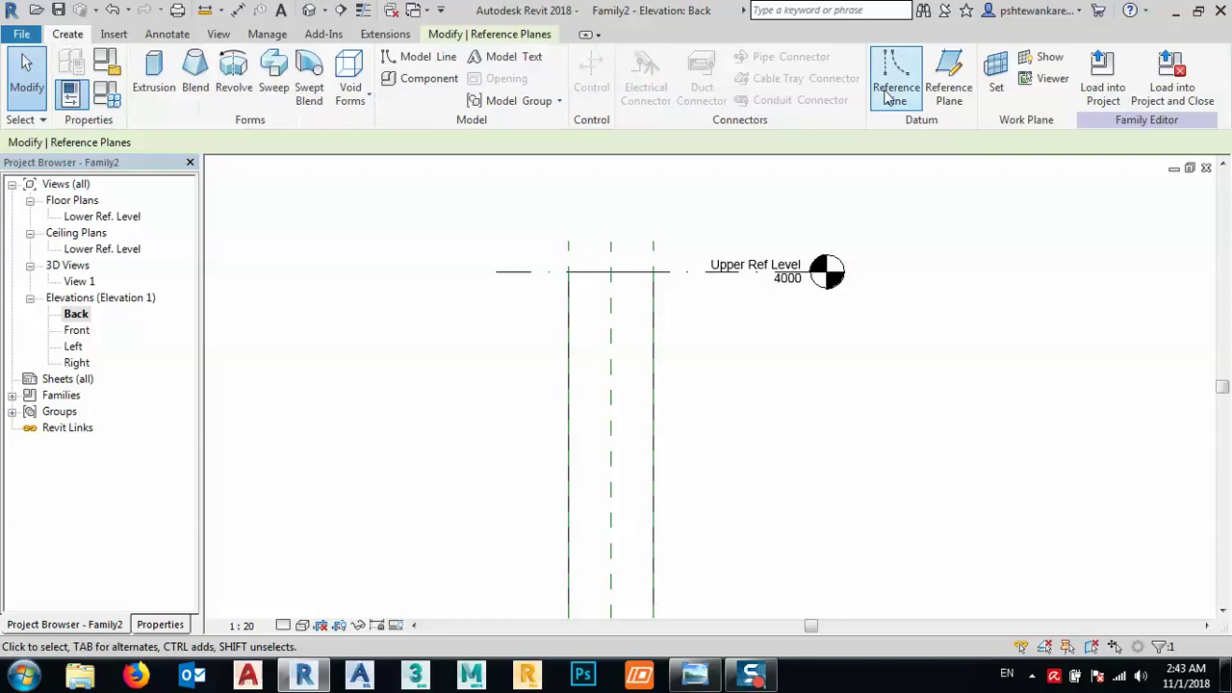
left_click(949, 87)
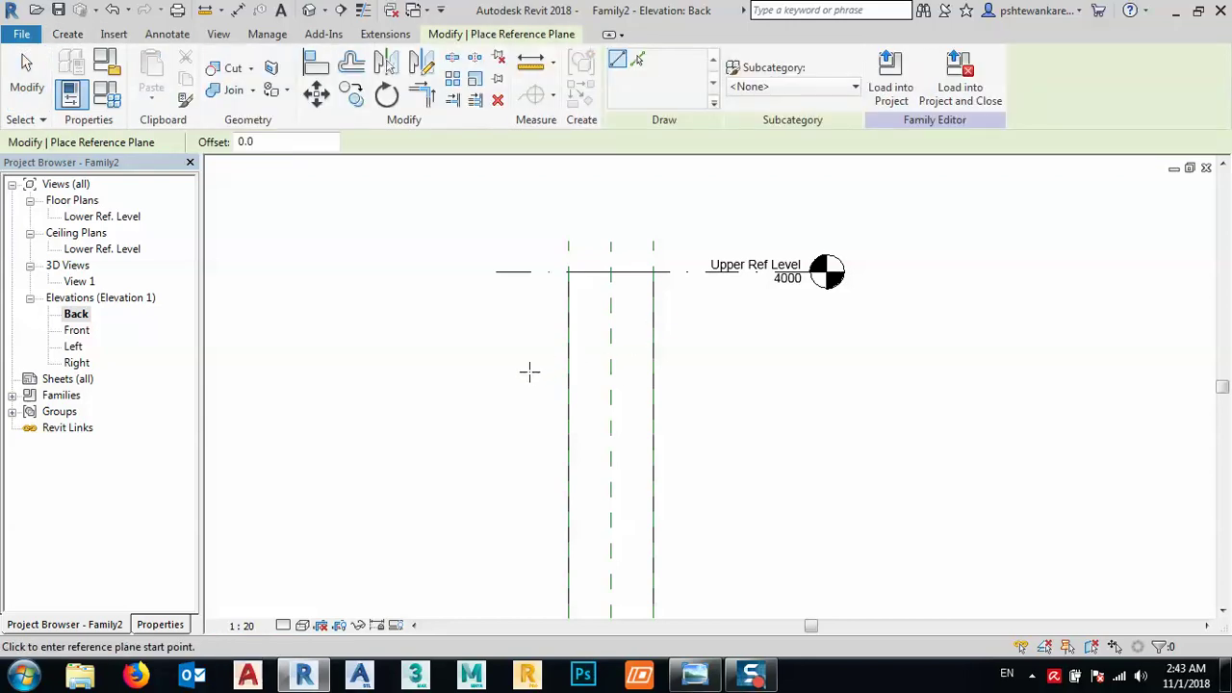
left_click(489, 371)
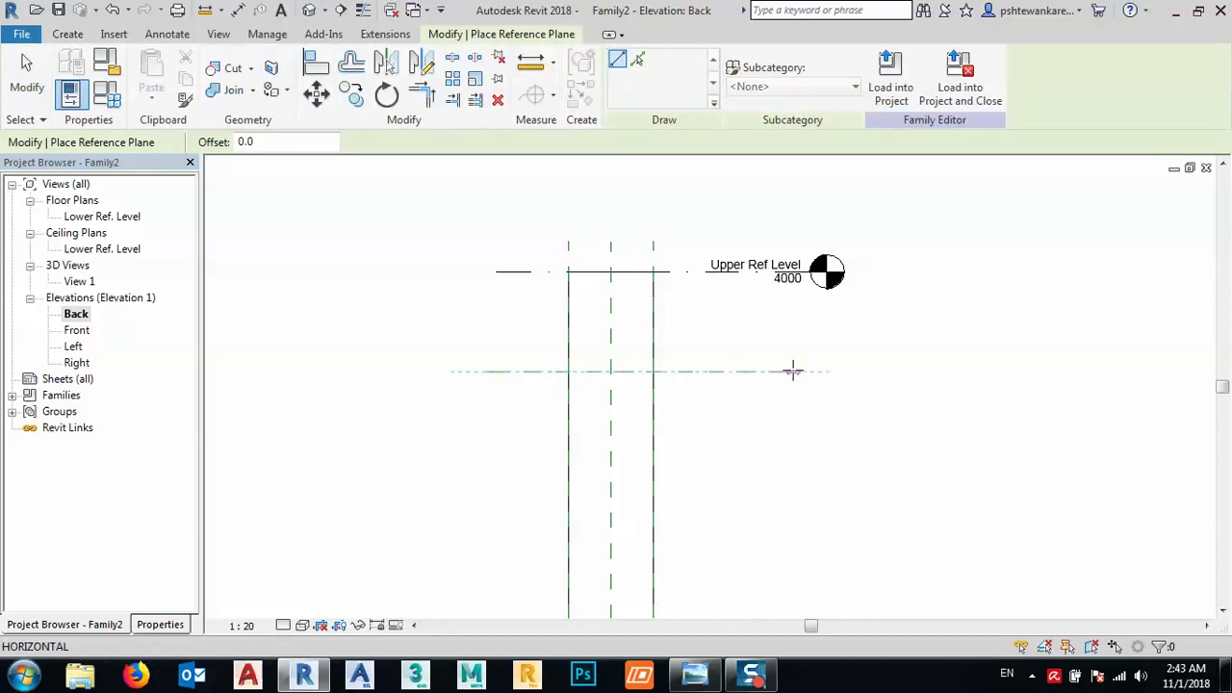
left_click(797, 372)
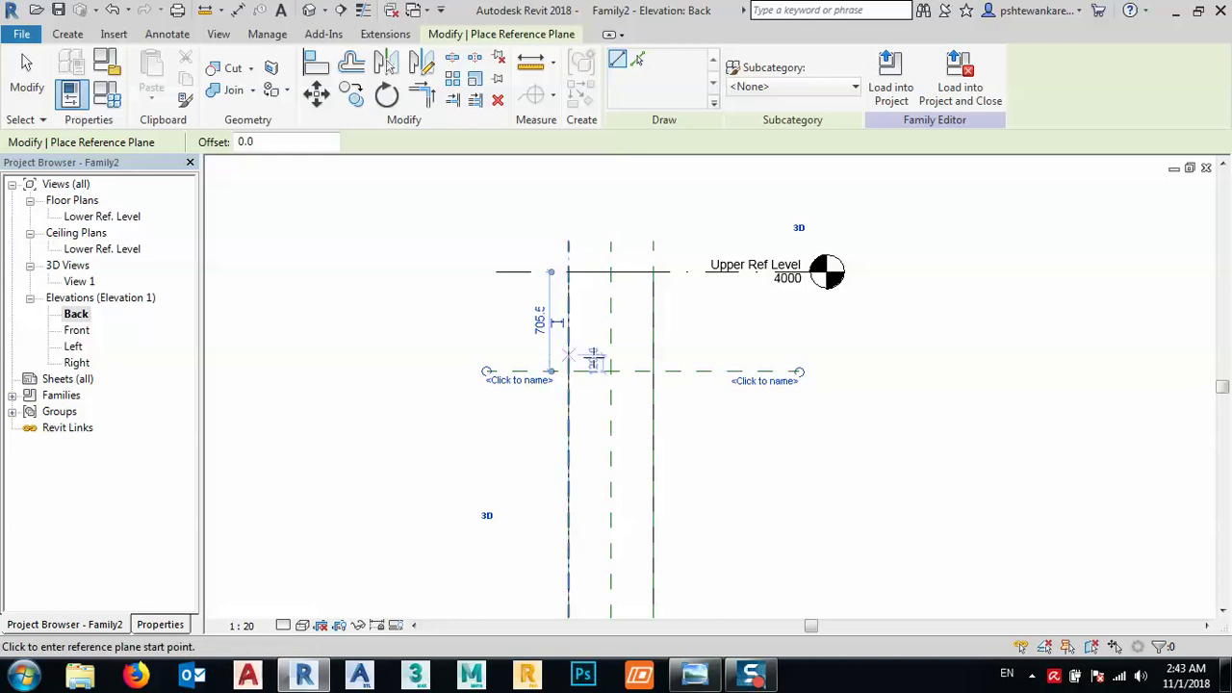
- Add two horizontal reference planes across the column, one about 355 mm below the Upper Ref Level and one 220 mm below the first plane
scroll(540, 375, "up", 3)
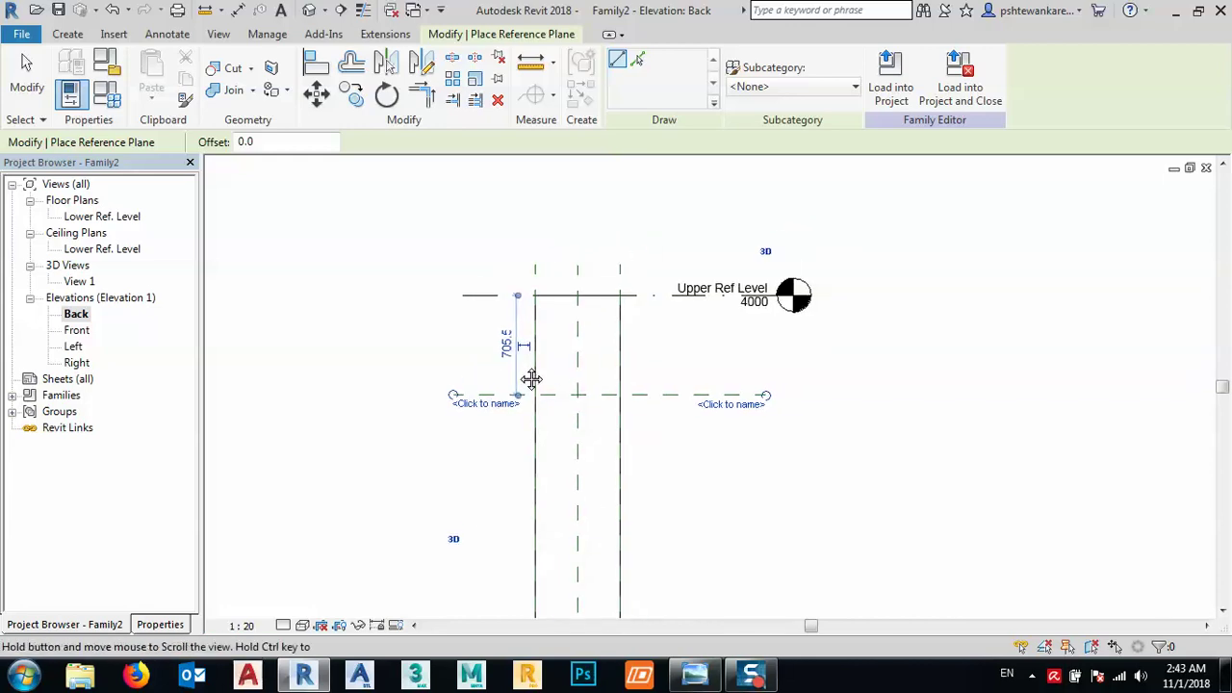
left_click(421, 383)
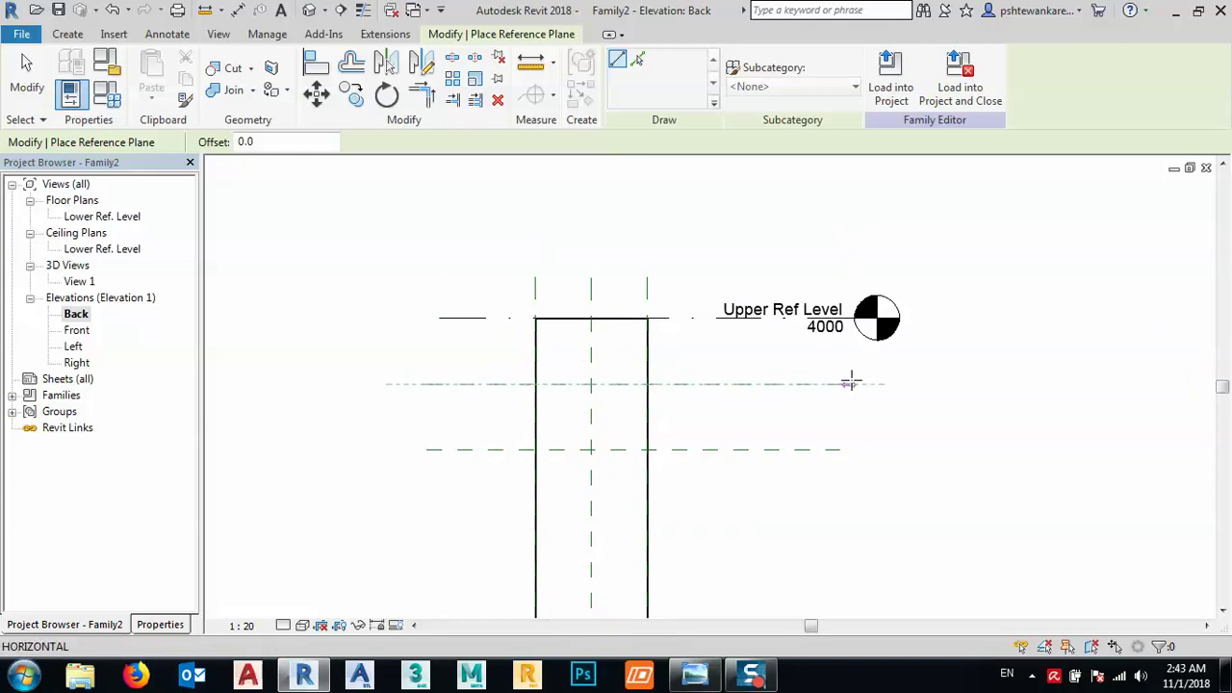
left_click(852, 383)
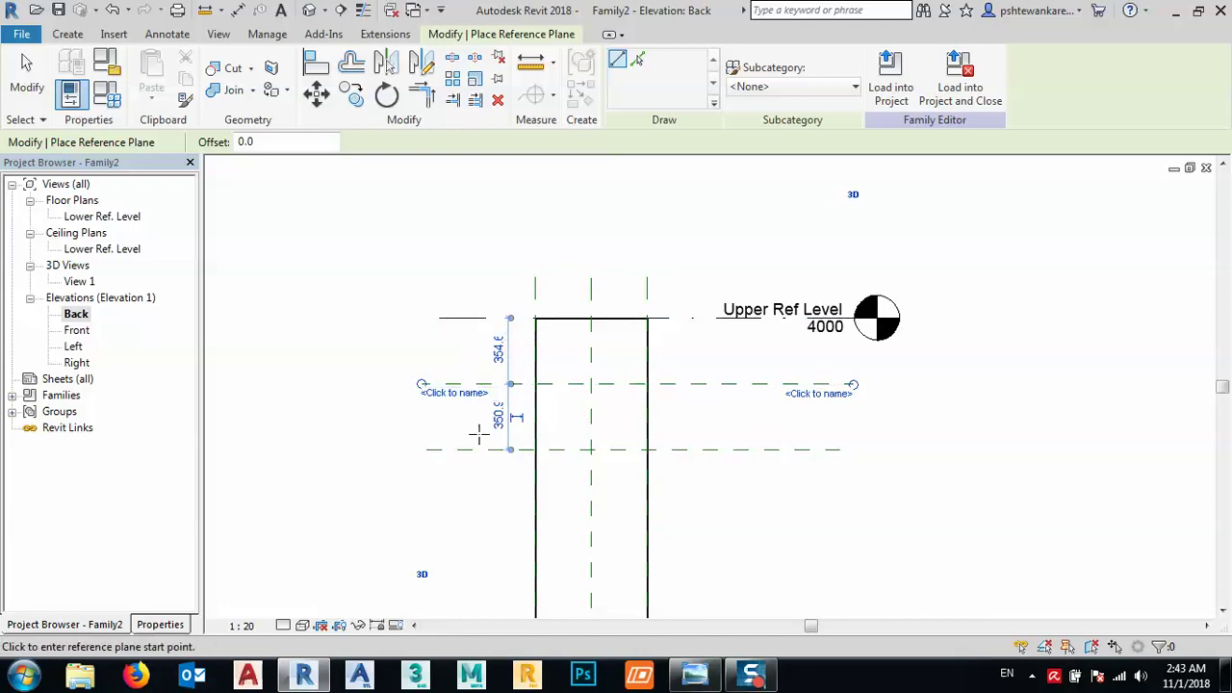
middle_click_drag(478, 435, 479, 386)
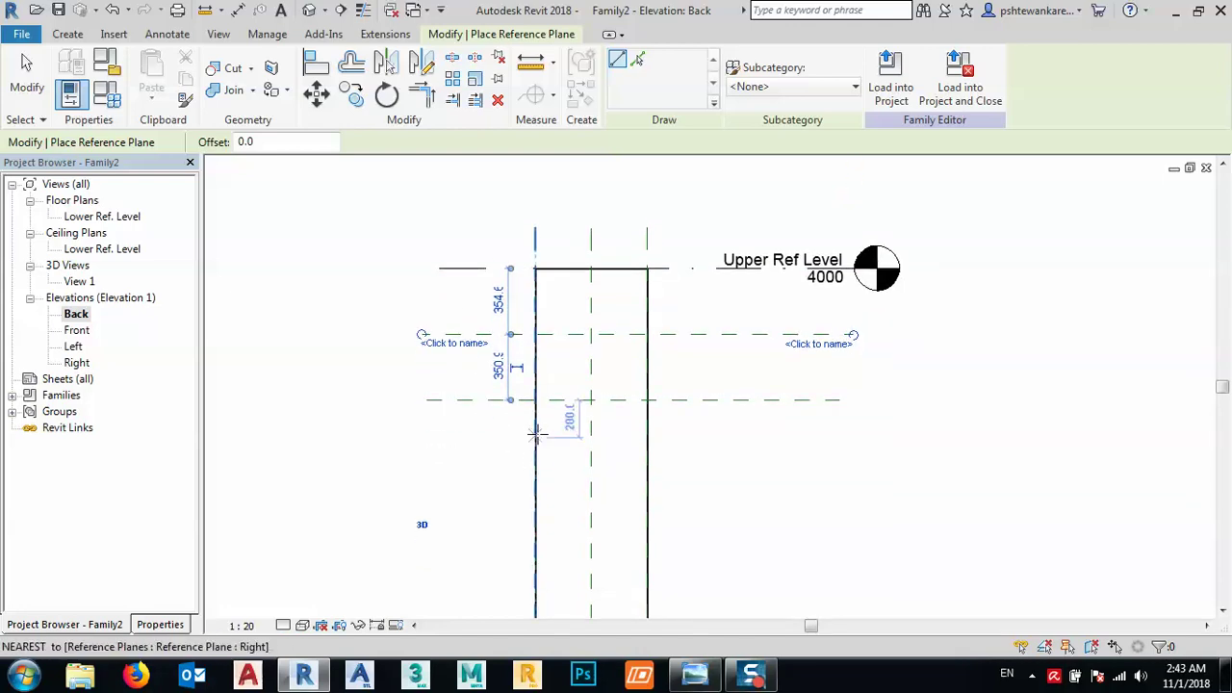
left_click(424, 441)
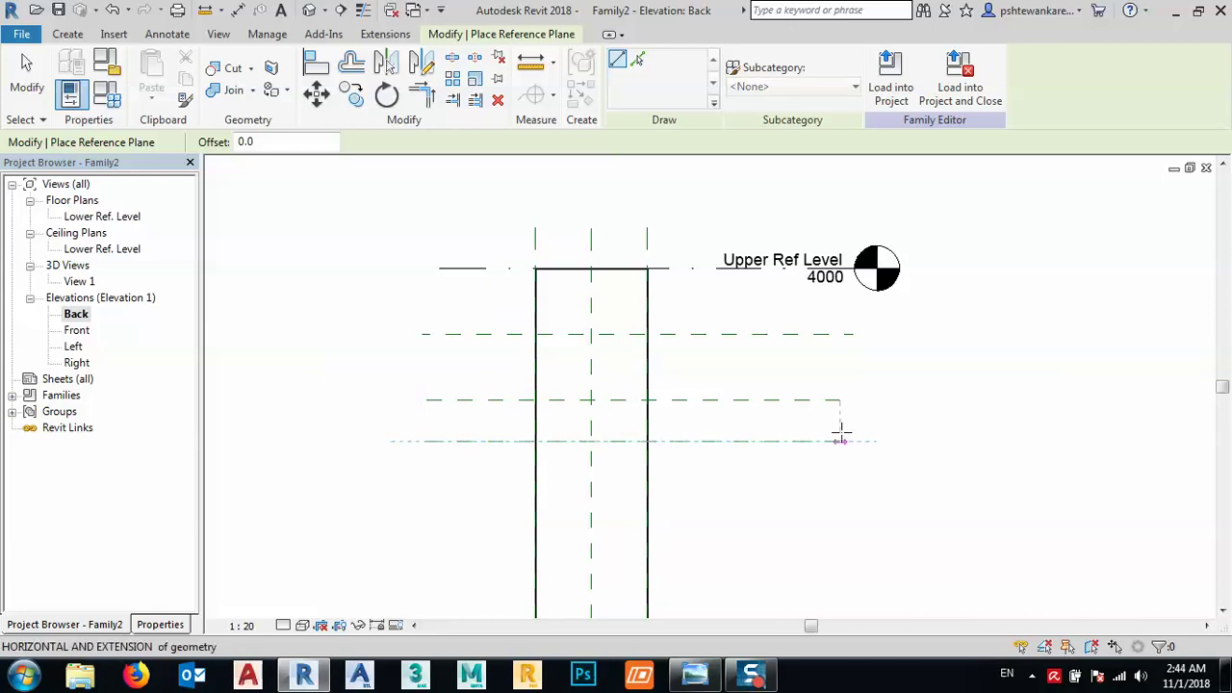
left_click(841, 441)
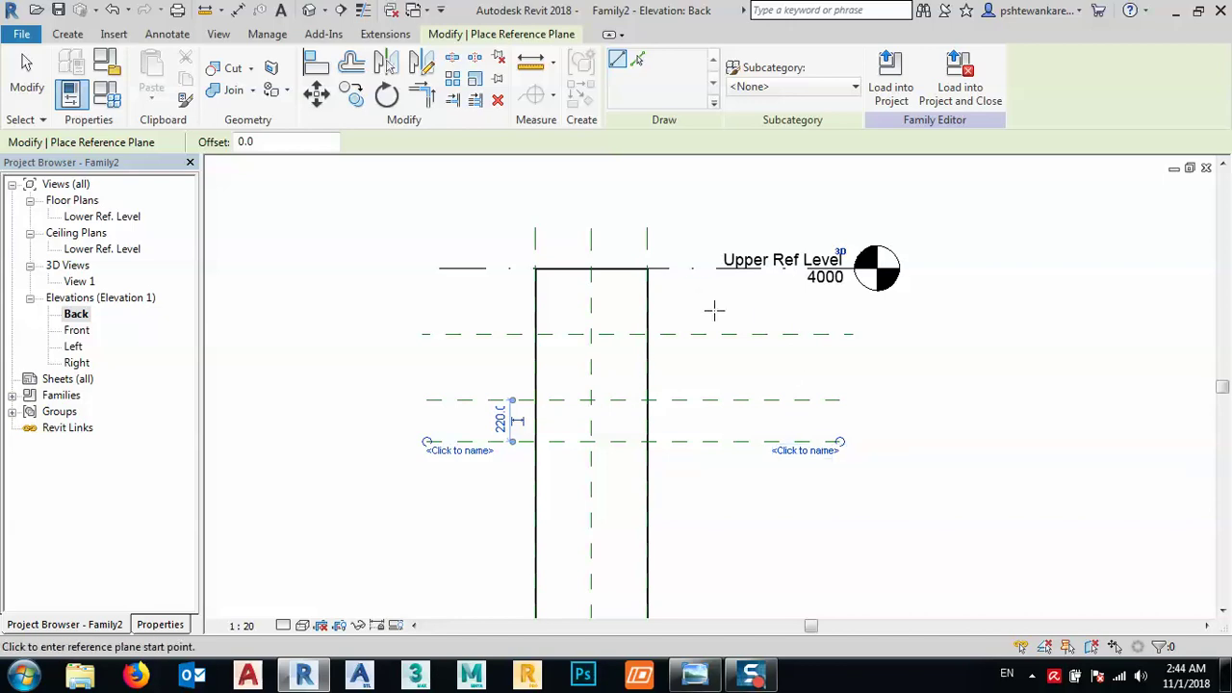
- Draw two vertical reference planes right of the column, one about 232 mm from its face and another 320 mm farther out
left_click(690, 288)
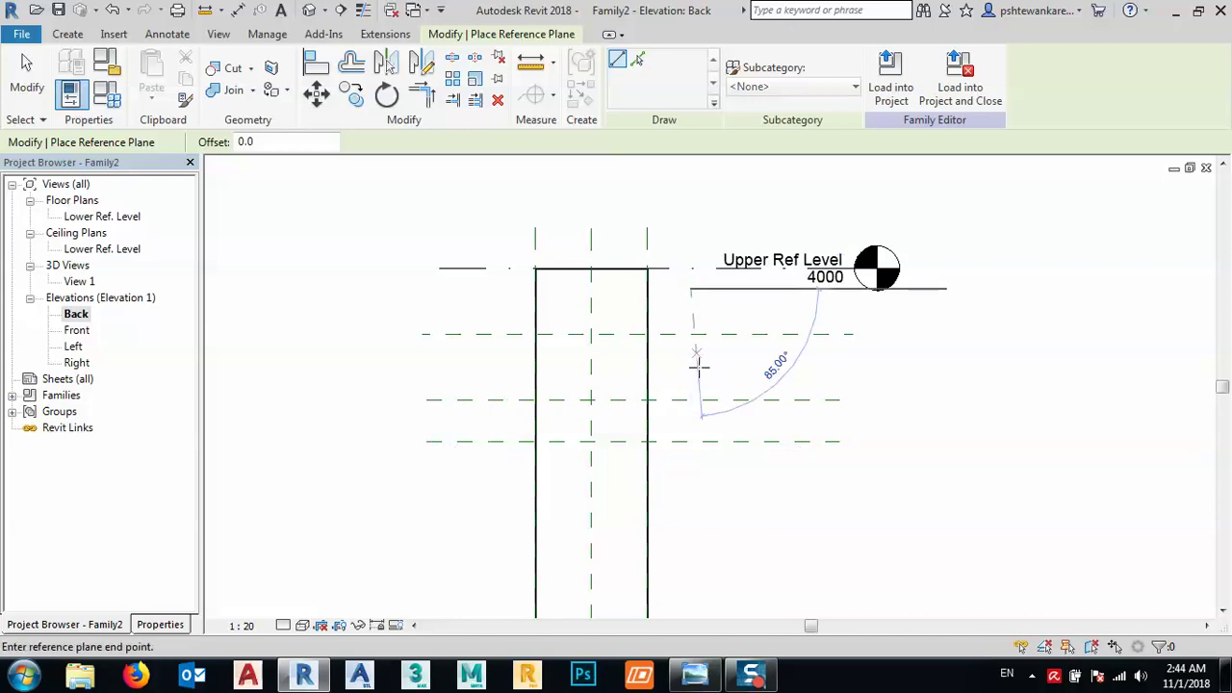
left_click(691, 484)
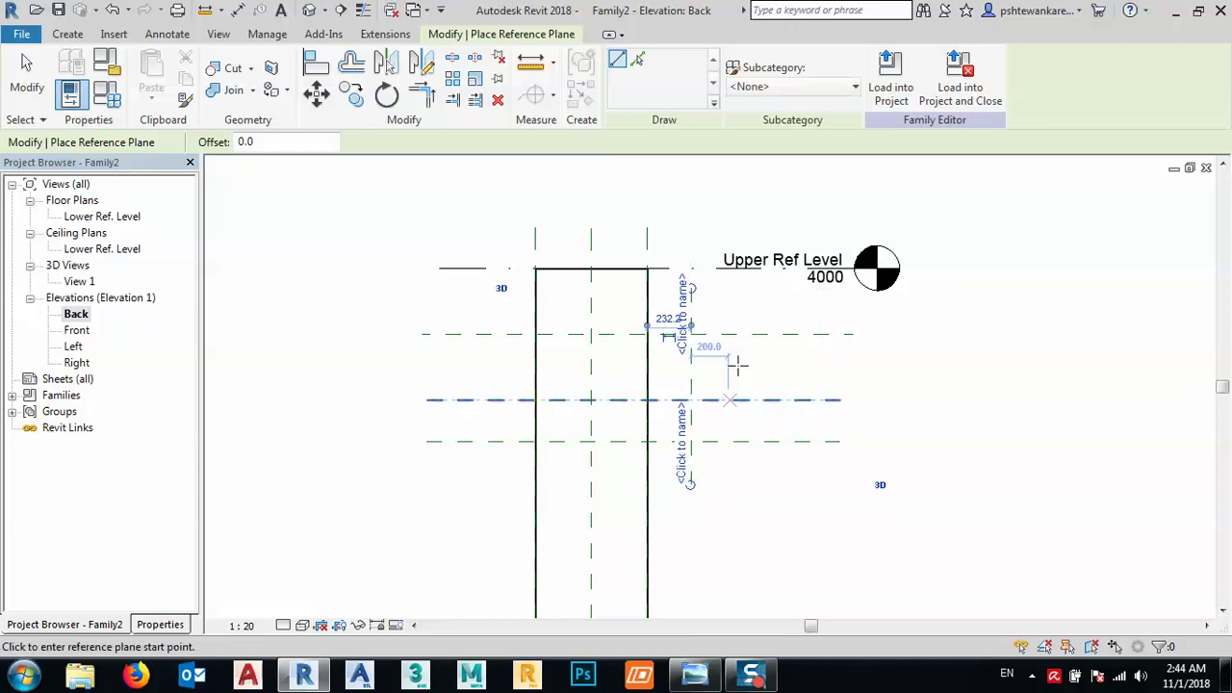
left_click(749, 288)
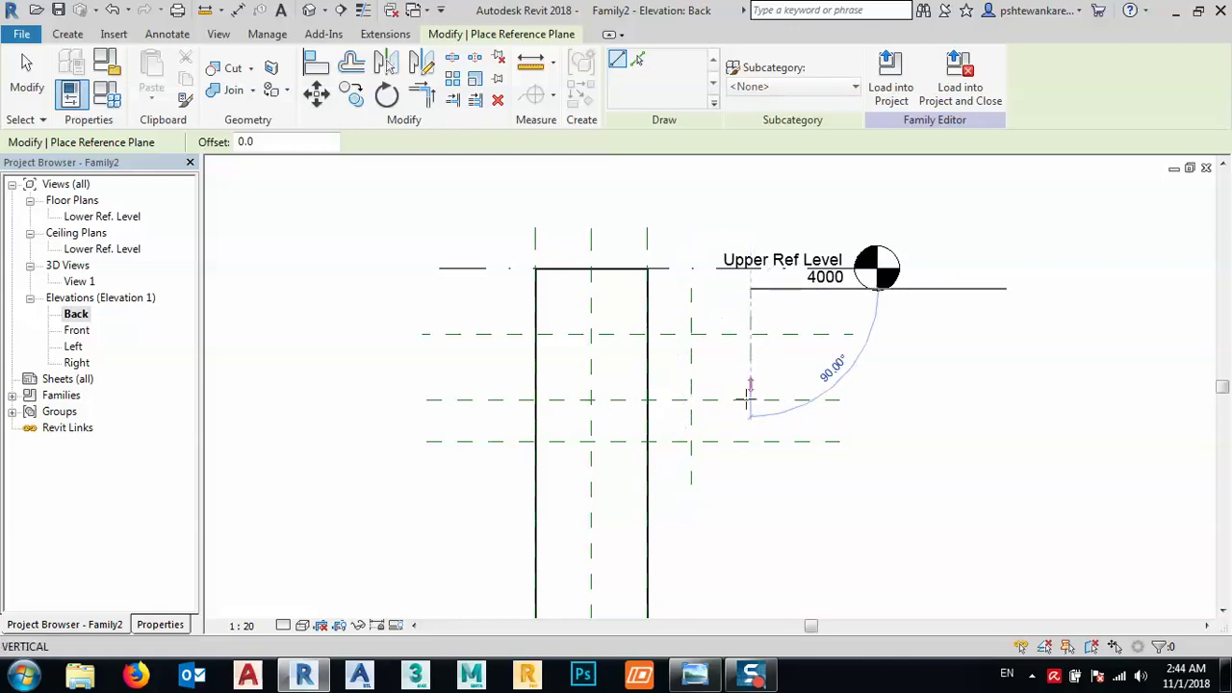
left_click(750, 484)
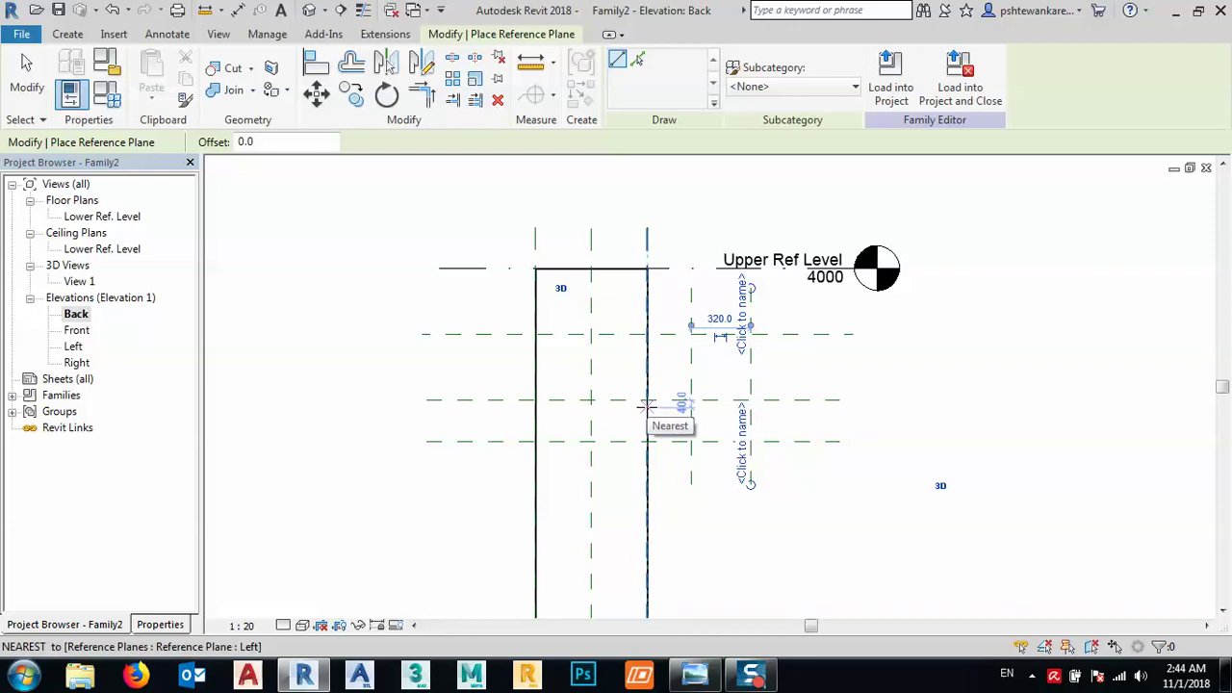
middle_click_drag(719, 341, 523, 348)
scroll(574, 362, "up", 1)
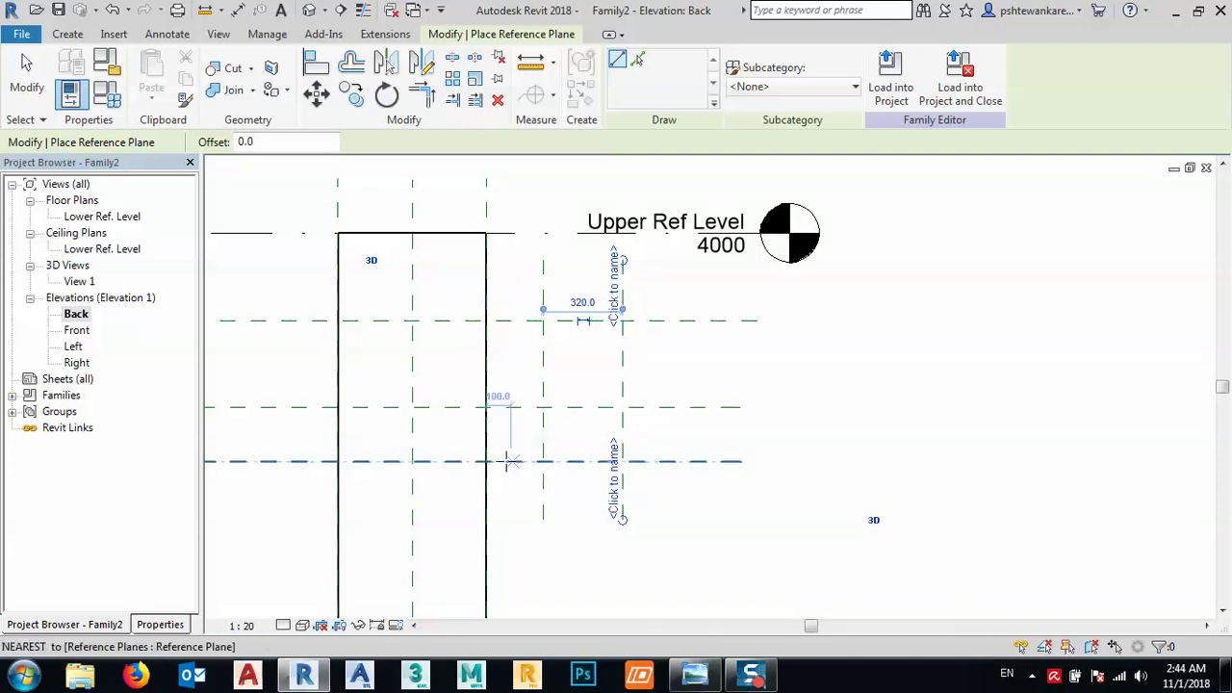
- Sketch a closed five-sided extrusion profile along the reference planes from the column's right face, about 552 mm wide and 571 mm high, with a sloped lower outer corner
middle_click_drag(517, 328, 524, 326)
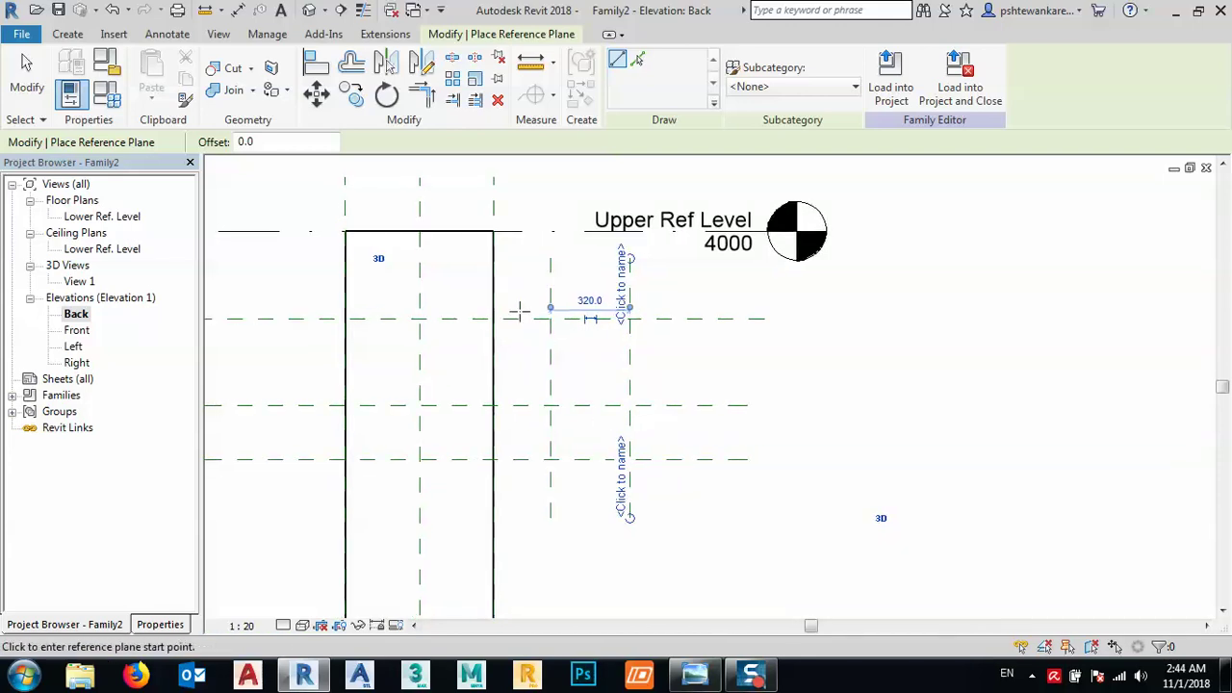
left_click(67, 34)
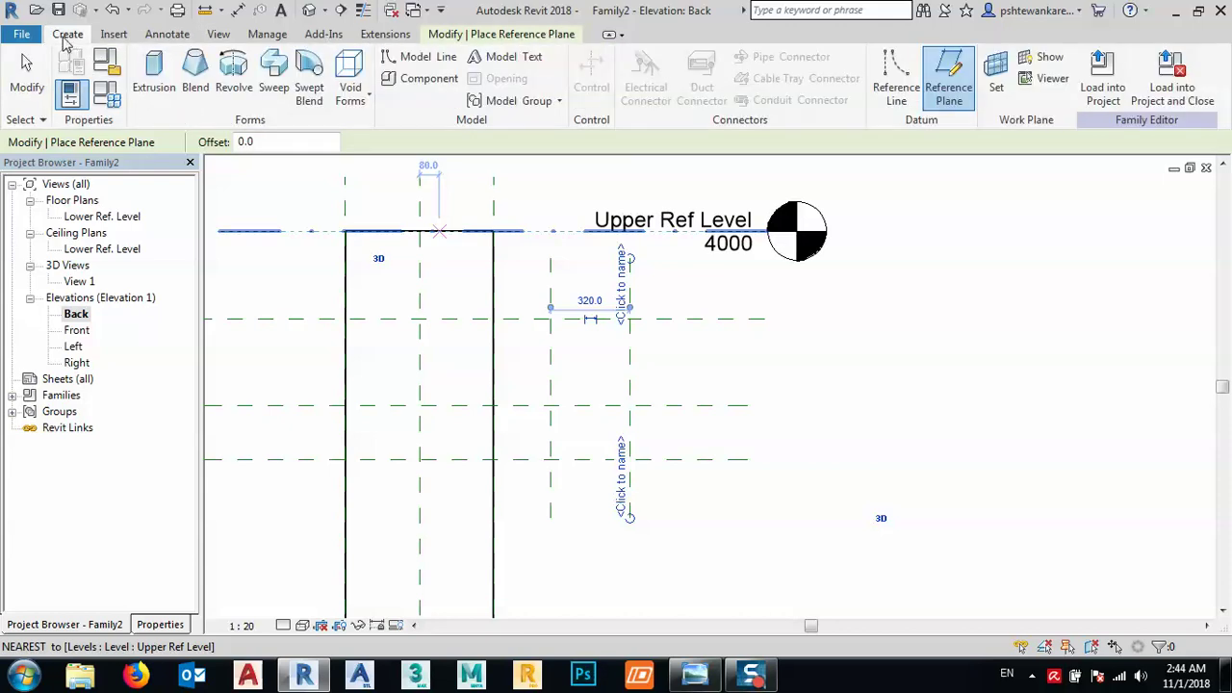
left_click(154, 85)
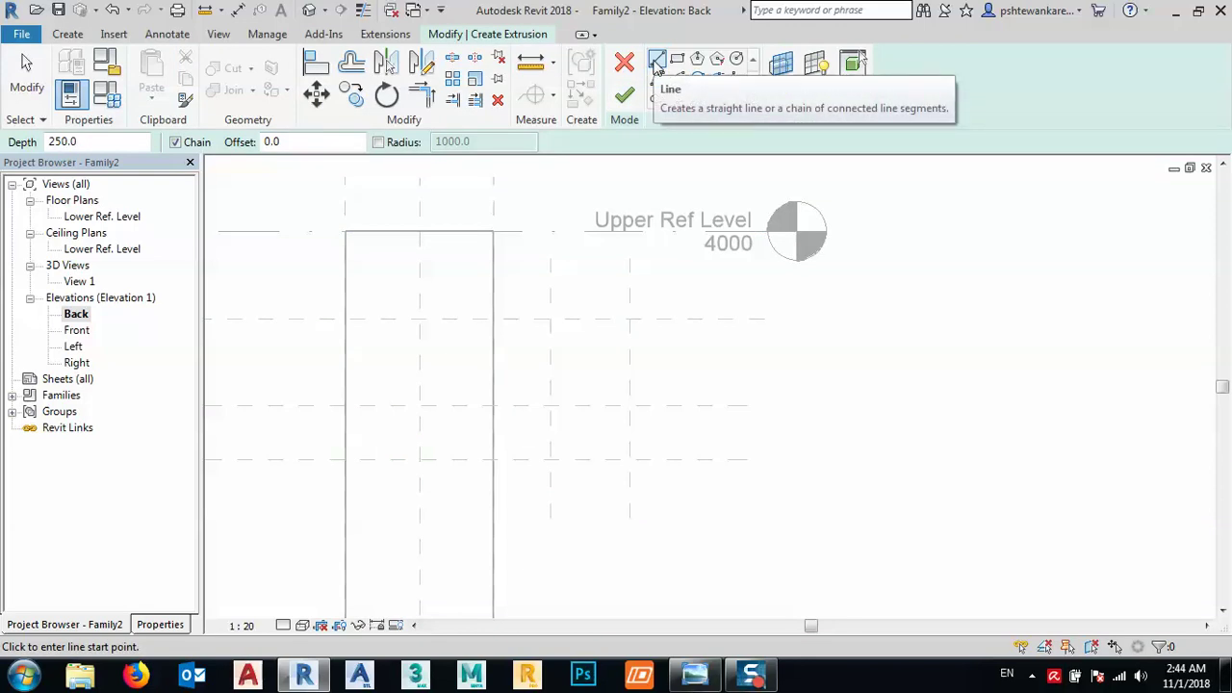
left_click(658, 62)
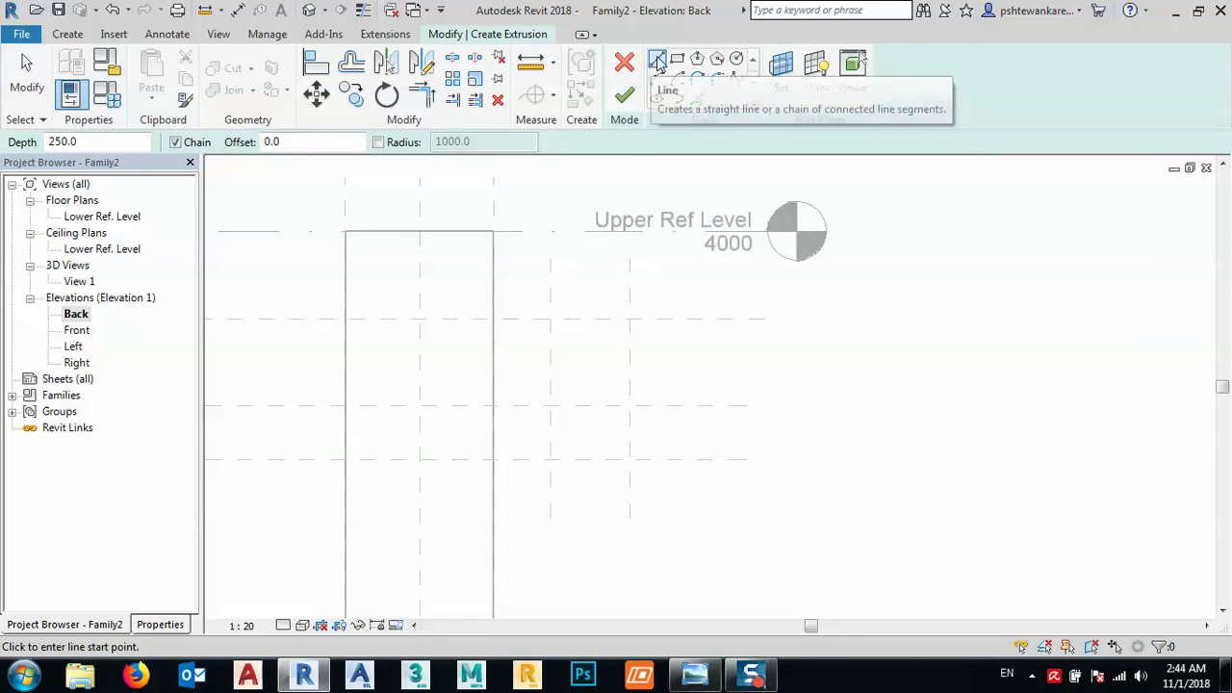
left_click(493, 319)
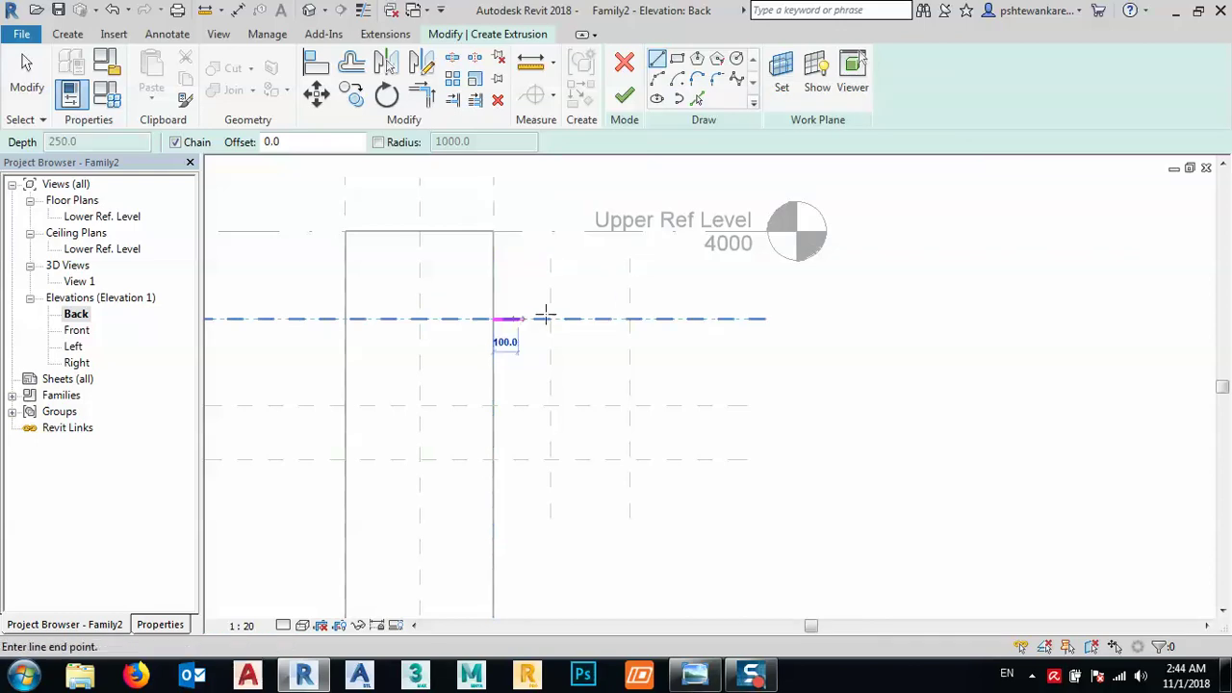
left_click(630, 319)
left_click(630, 405)
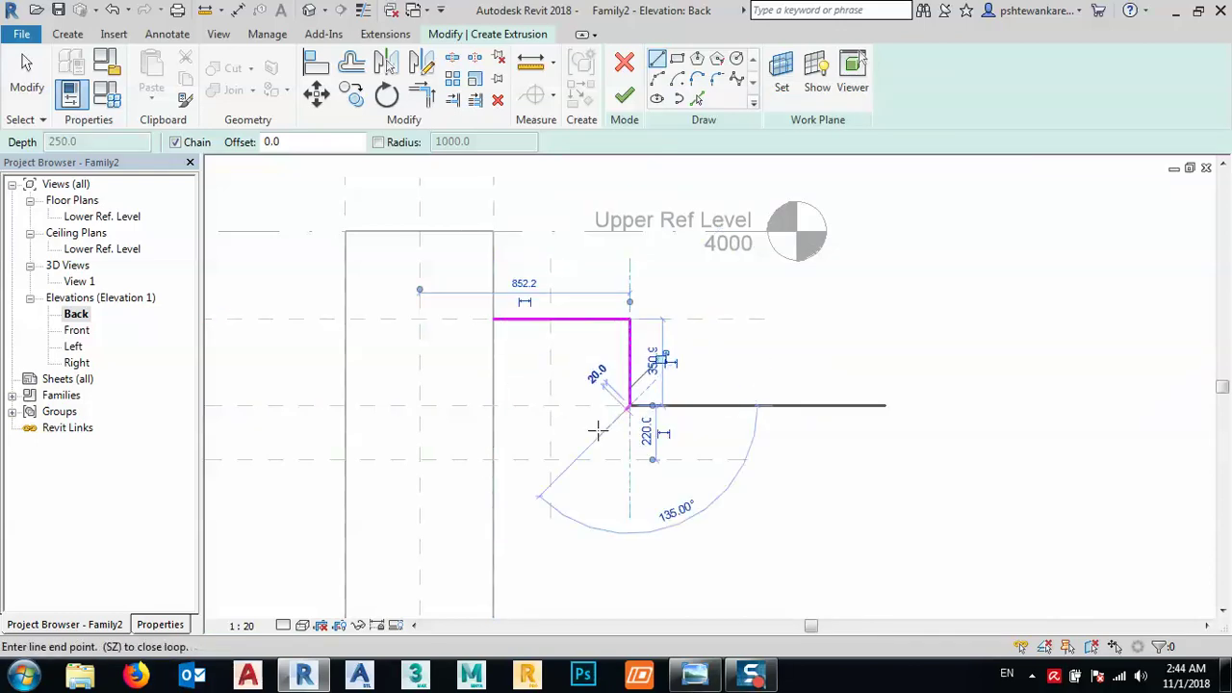
left_click(550, 460)
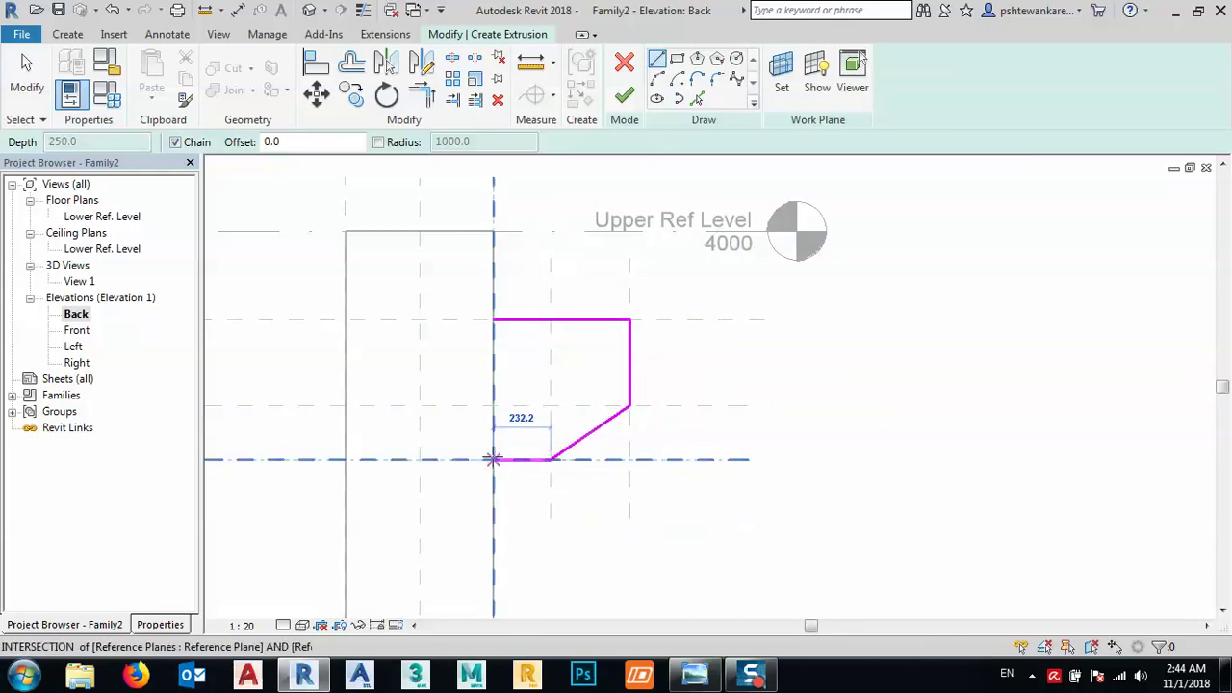
left_click(493, 459)
left_click(492, 319)
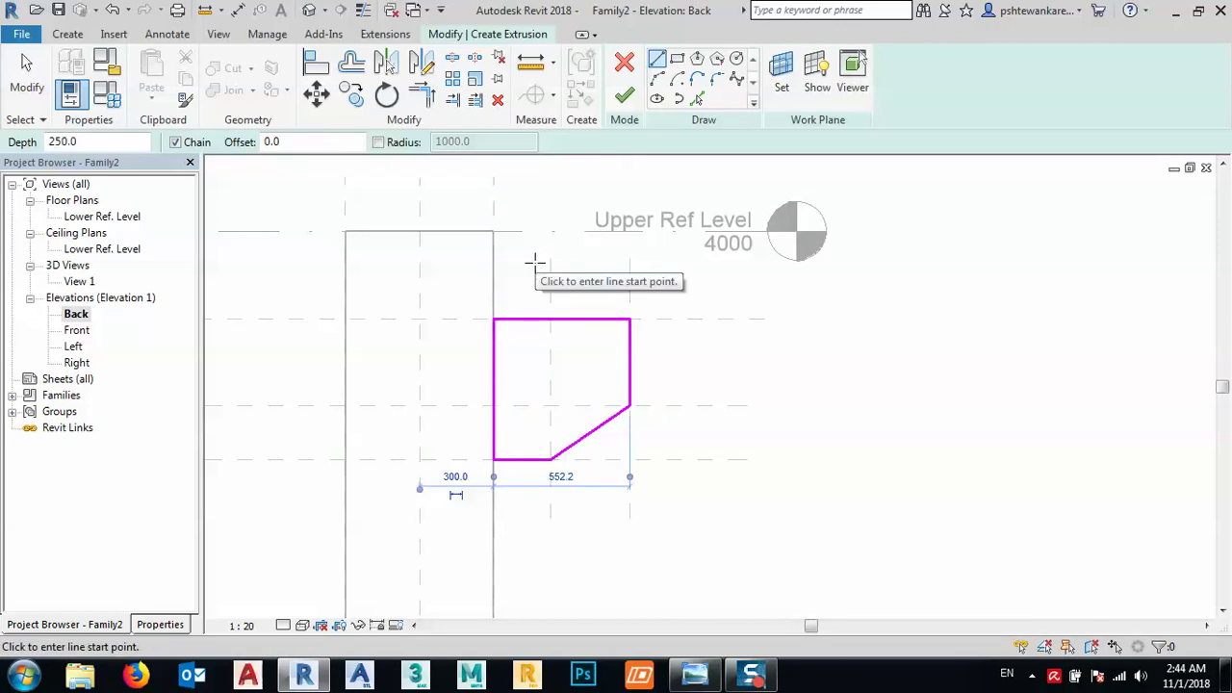
- Lock the corbel profile's top, inner, bottom and outer edges to their reference planes and finish the extrusion
key("Escape")
left_click(551, 319)
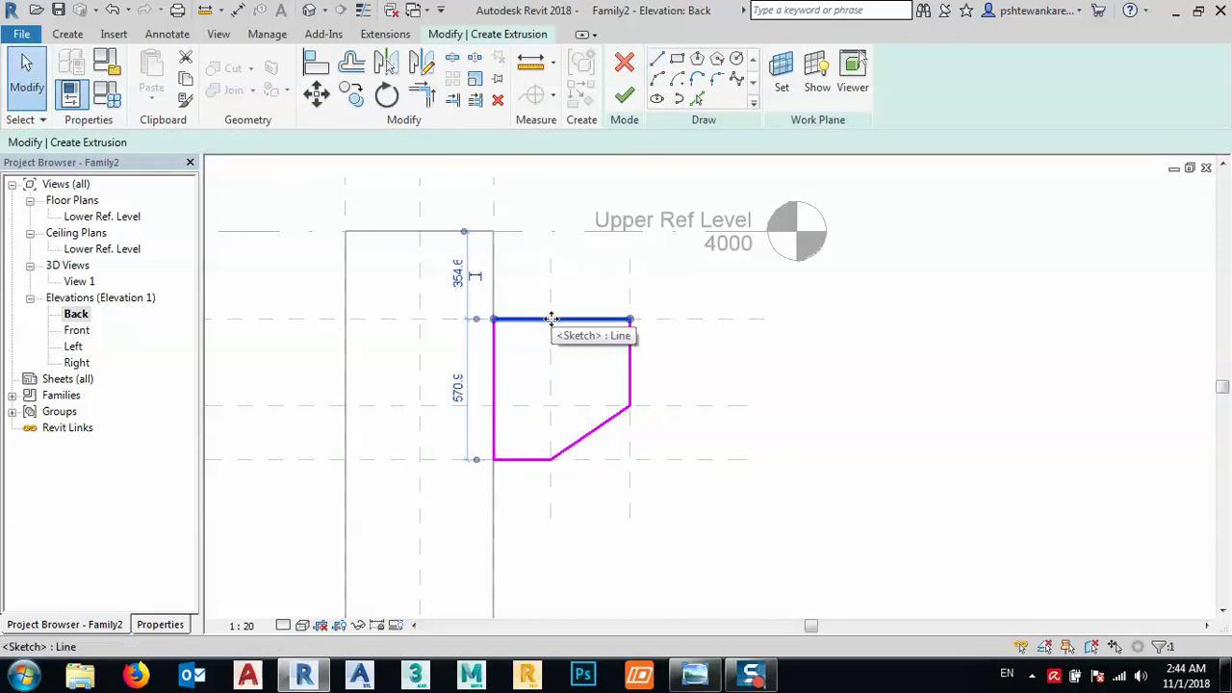
mouse_move(551, 310)
left_mouse_down()
mouse_move(552, 291)
mouse_move(556, 319)
left_mouse_up()
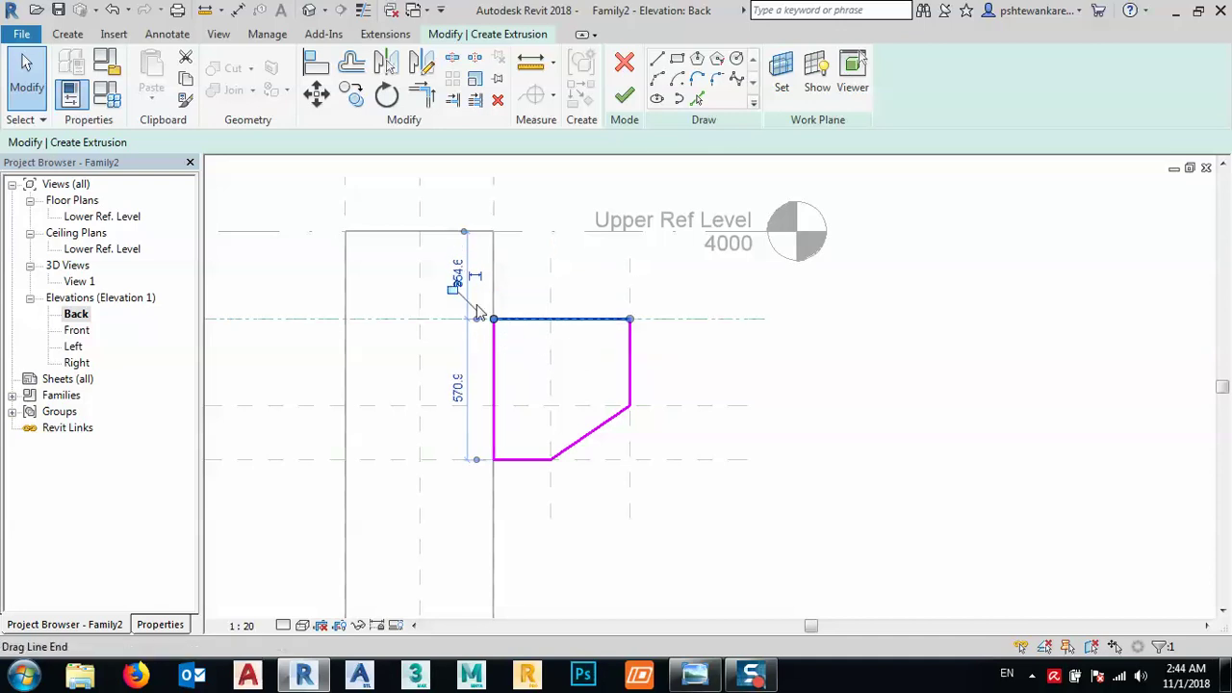
left_click(497, 373)
mouse_move(494, 376)
left_mouse_down()
mouse_move(513, 377)
mouse_move(492, 376)
left_mouse_up()
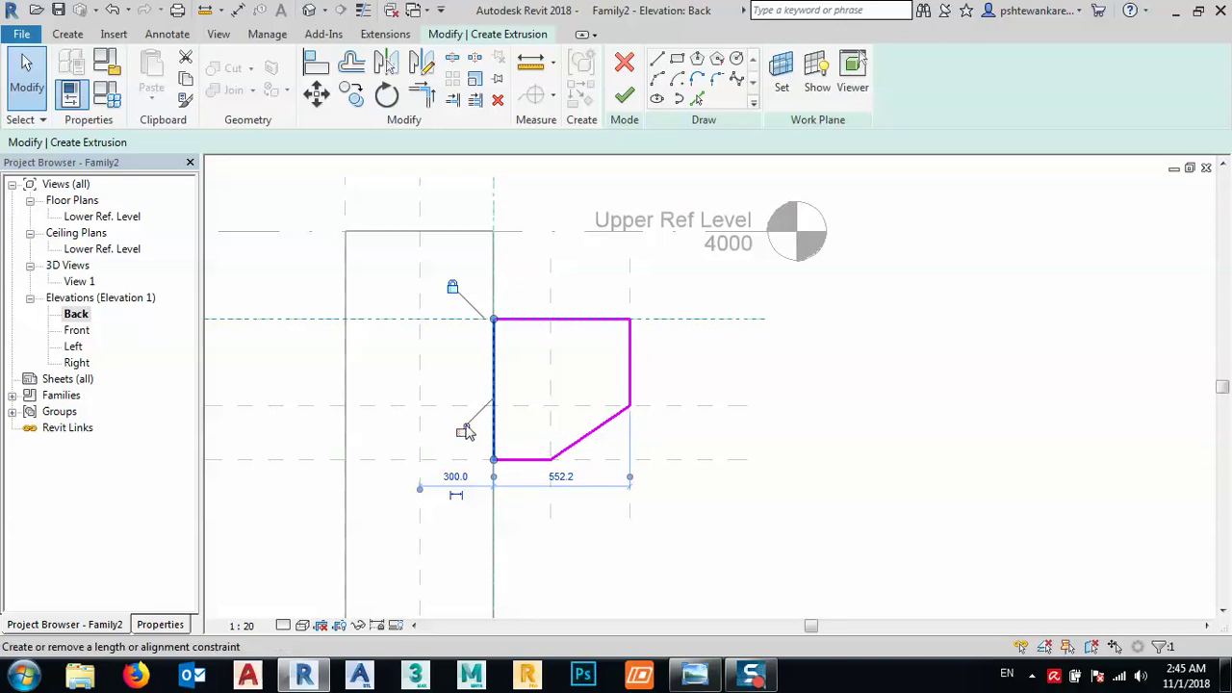
mouse_move(515, 460)
left_mouse_down()
mouse_move(516, 438)
mouse_move(514, 462)
mouse_move(487, 471)
left_mouse_up()
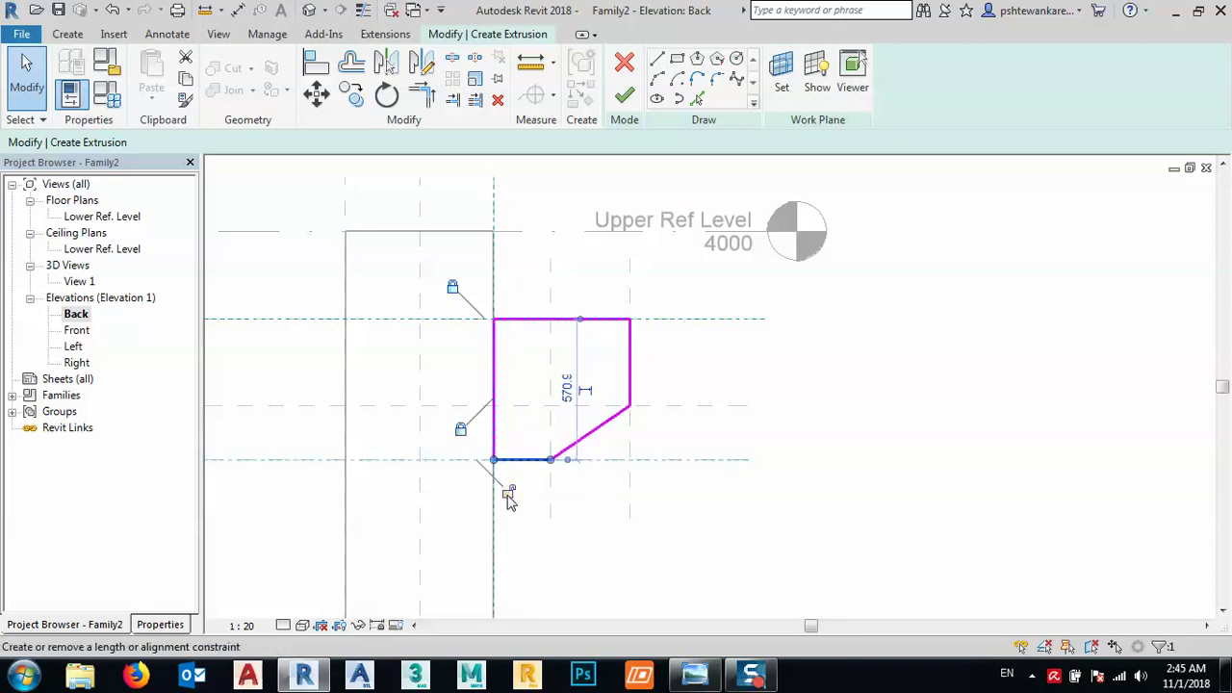
left_click(631, 371)
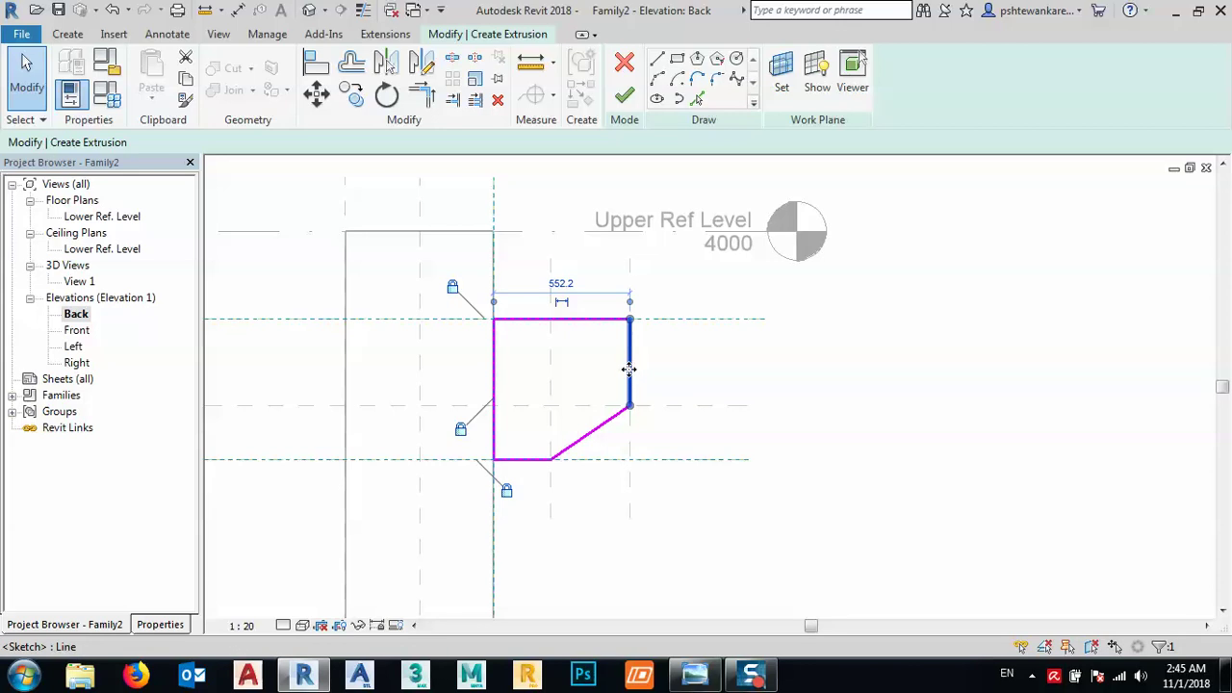
mouse_move(630, 367)
left_mouse_down()
mouse_move(607, 372)
mouse_move(632, 375)
left_mouse_up()
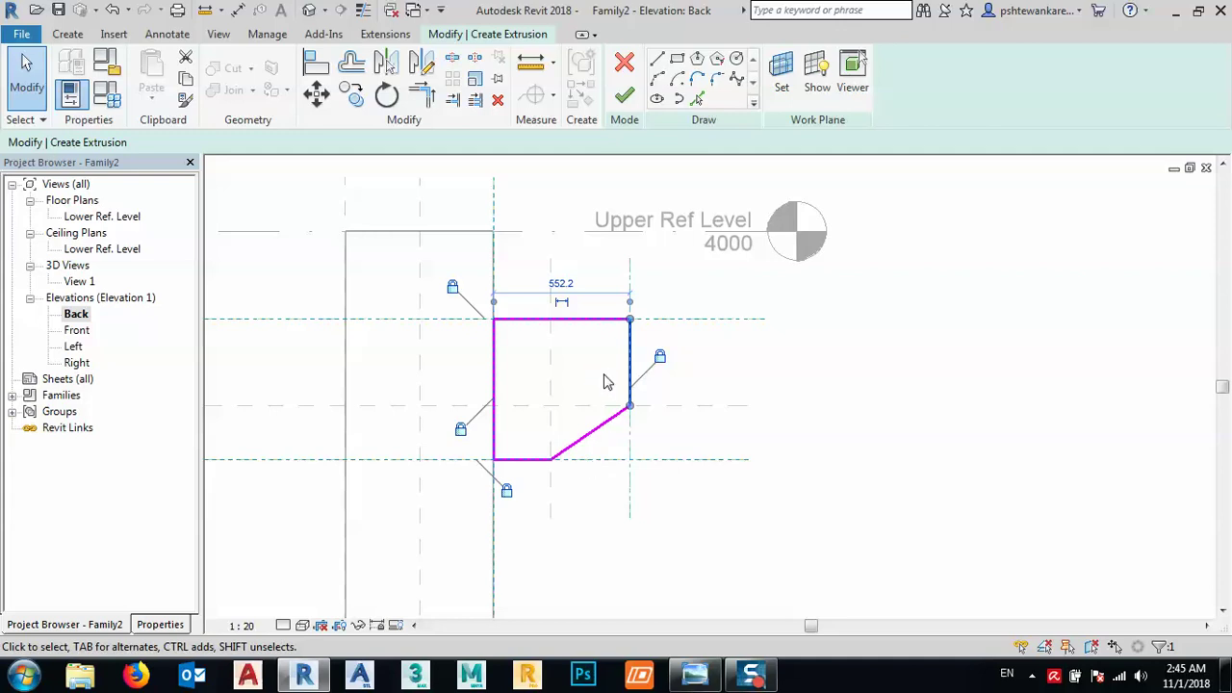
middle_click_drag(605, 382, 687, 412)
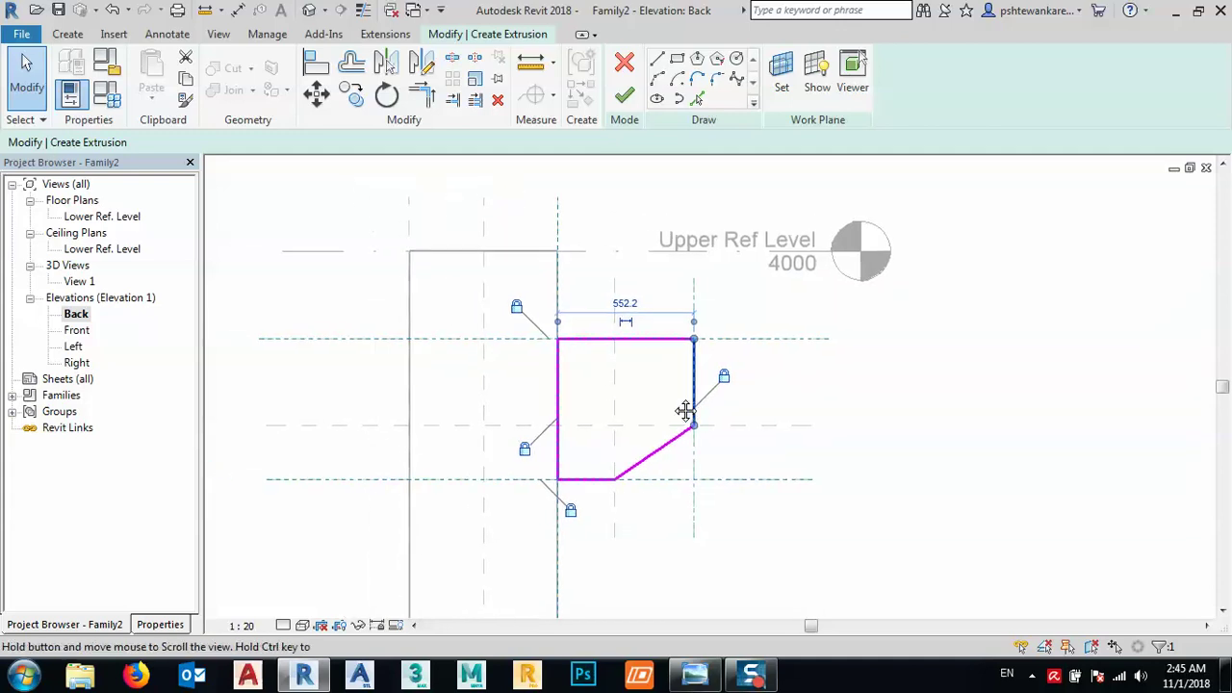
left_click(627, 96)
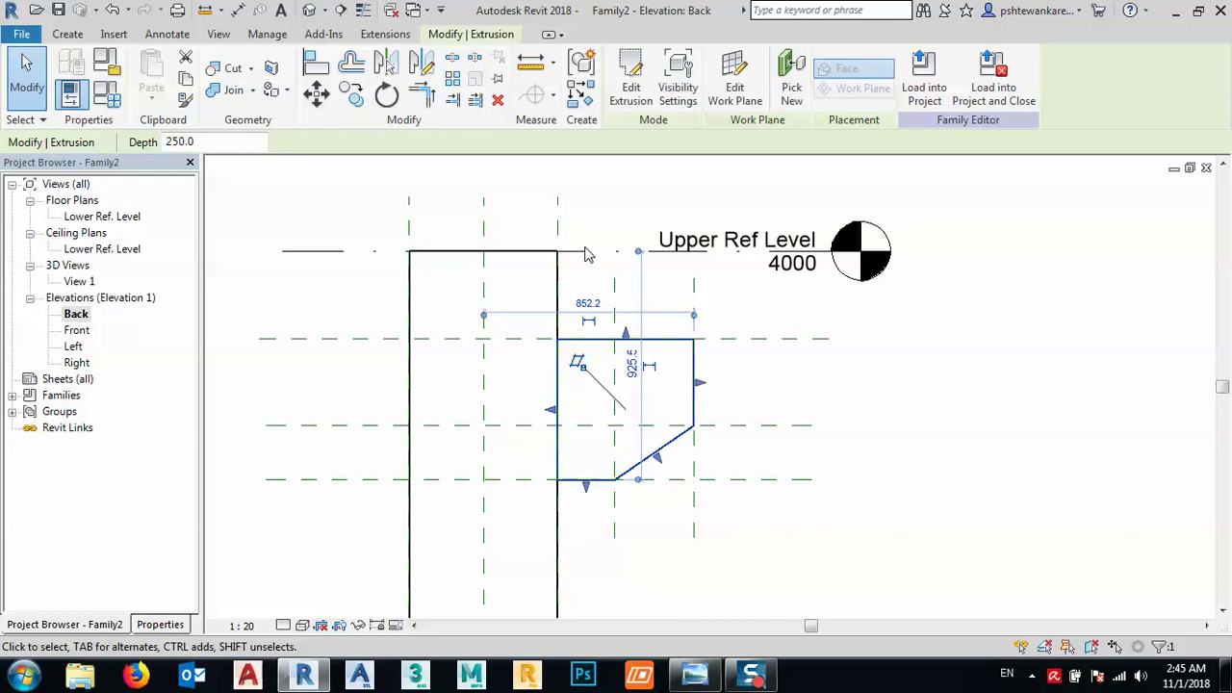
- Add an aligned dimension between the Upper Ref Level and the corbel's top reference plane, placed left of the column
middle_click_drag(510, 295, 624, 279)
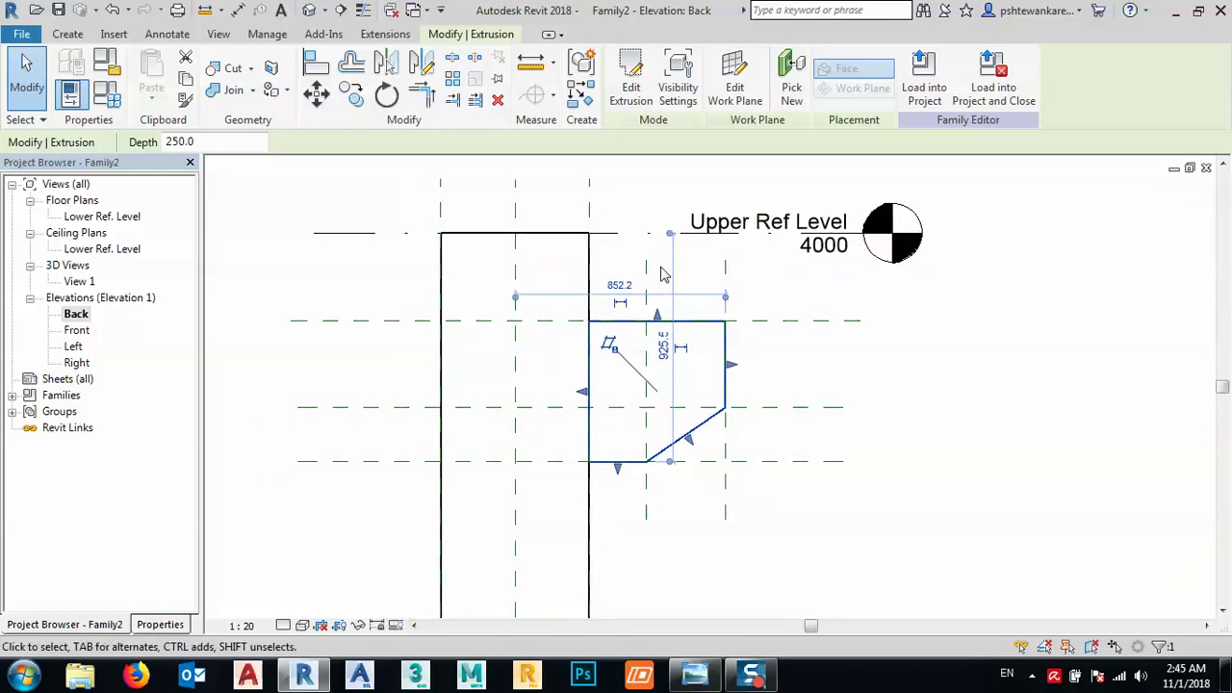
left_click(112, 35)
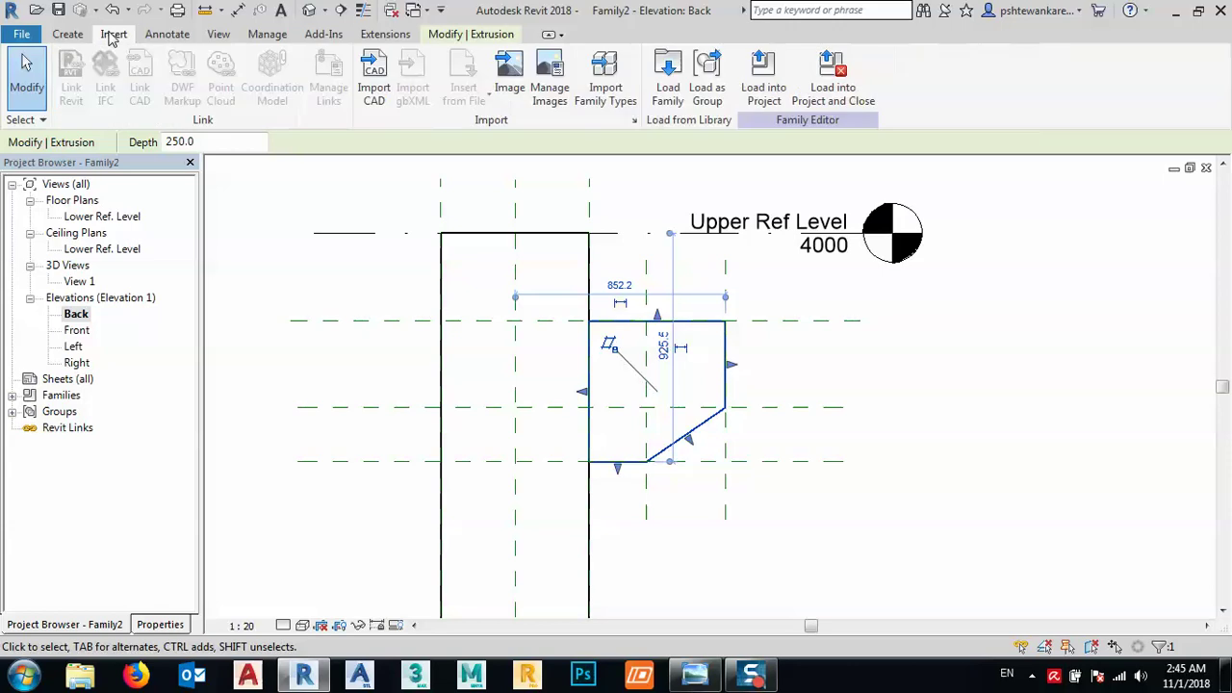
left_click(167, 35)
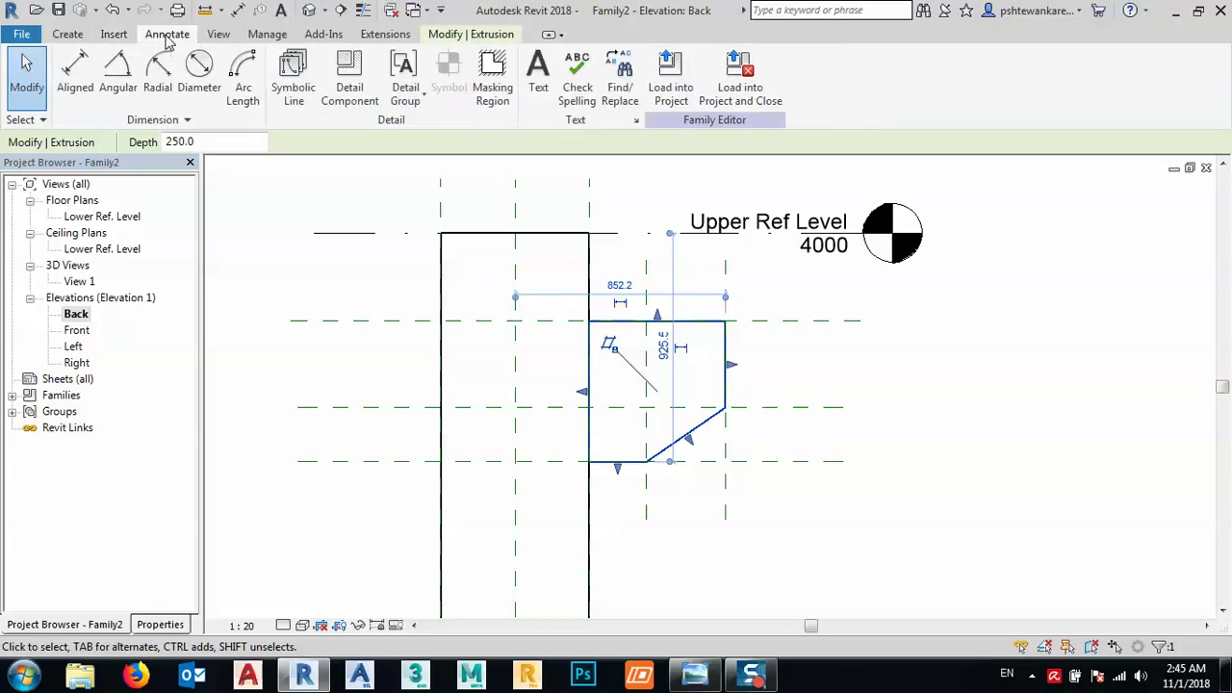
left_click(79, 67)
left_click(366, 238)
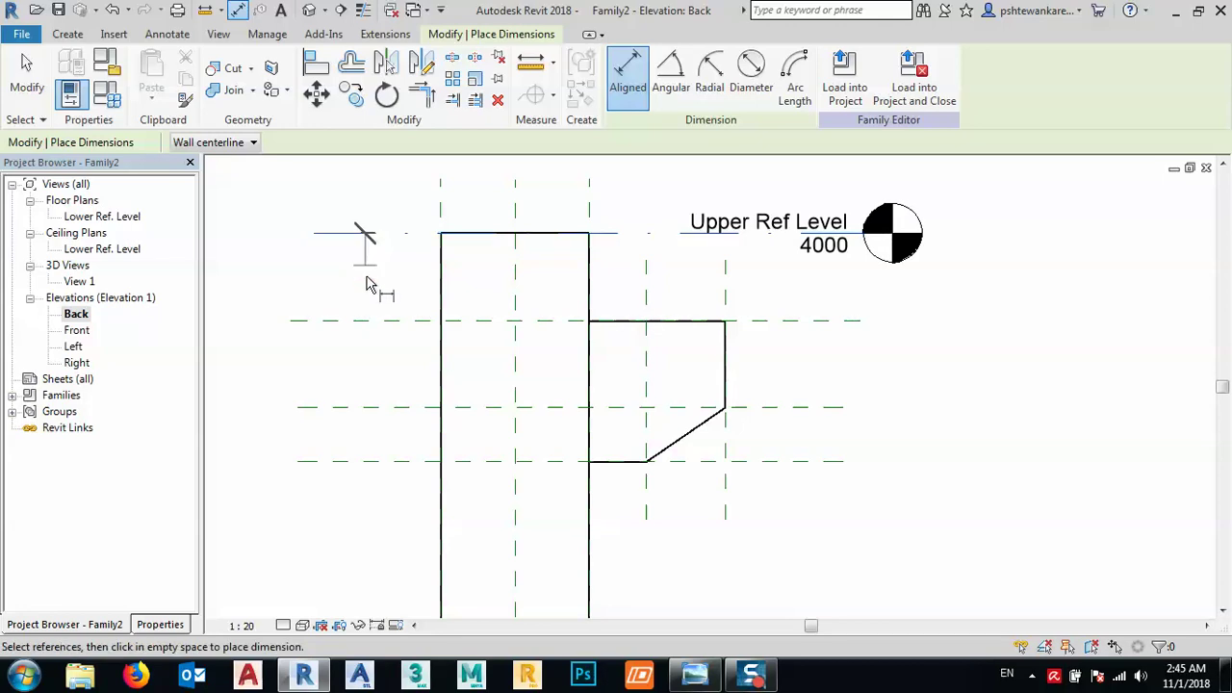
left_click(374, 321)
left_click(326, 307)
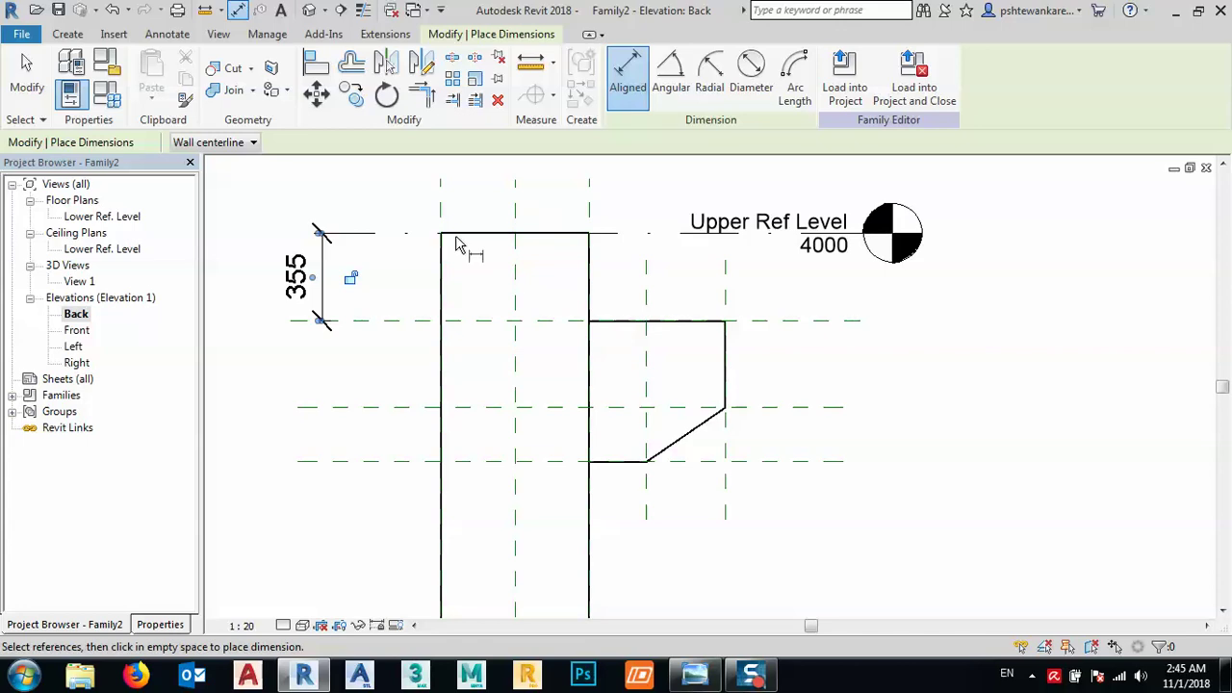
- Dimension the corbel's outer edge height and its full height between the horizontal reference planes, right of the corbel
left_click(792, 324)
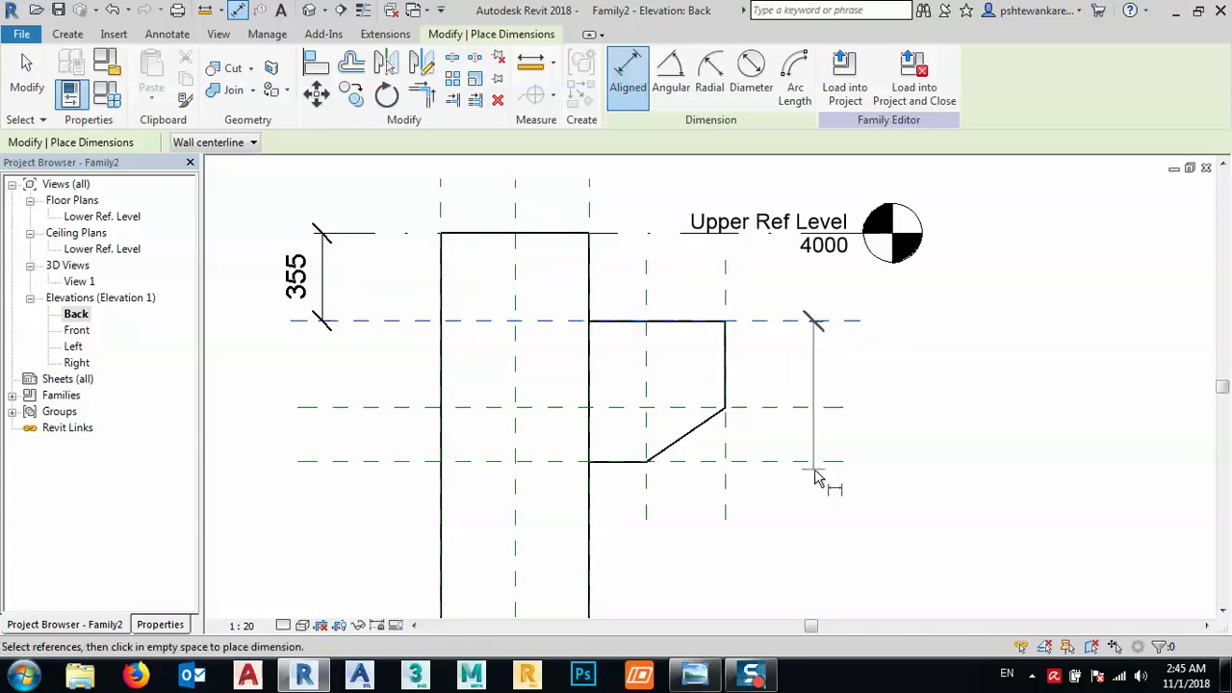
left_click(795, 408)
left_click(780, 403)
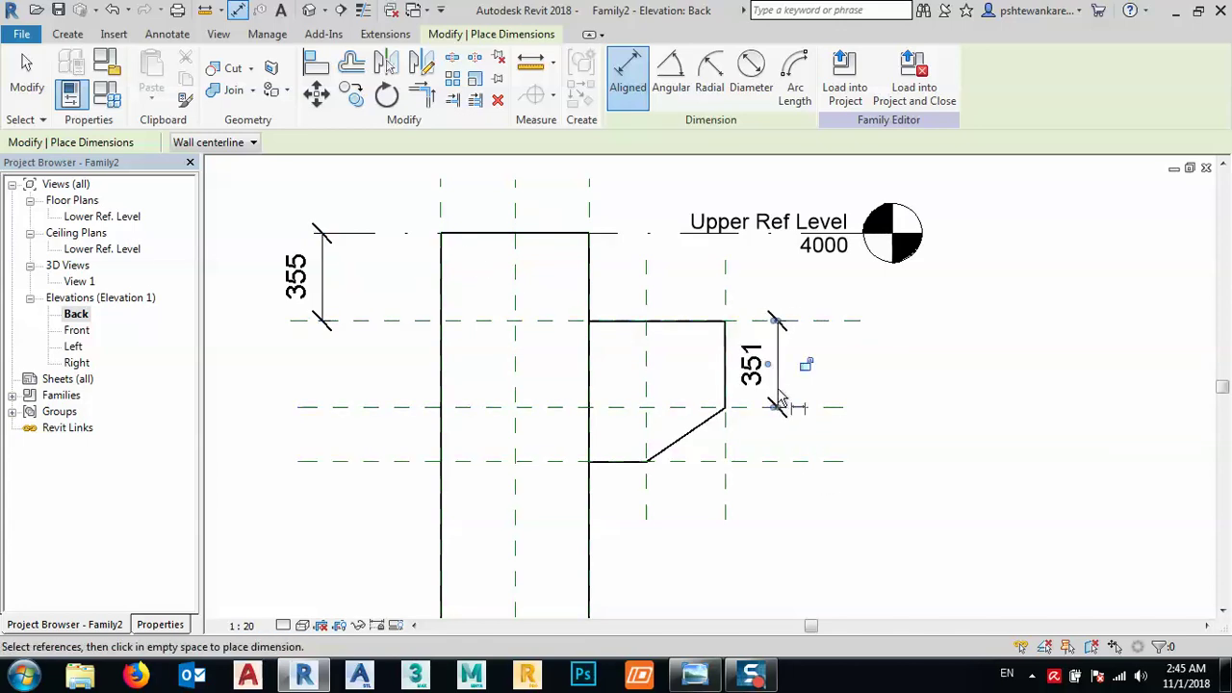
left_click(853, 324)
left_click(847, 462)
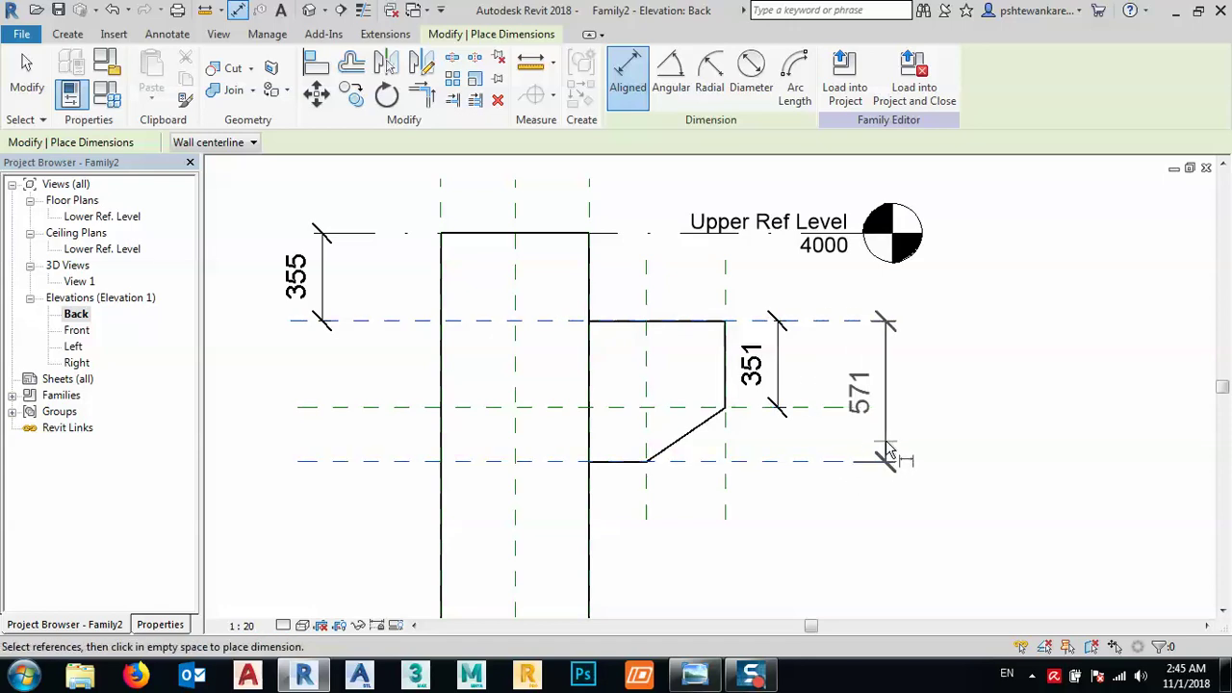
left_click(886, 440)
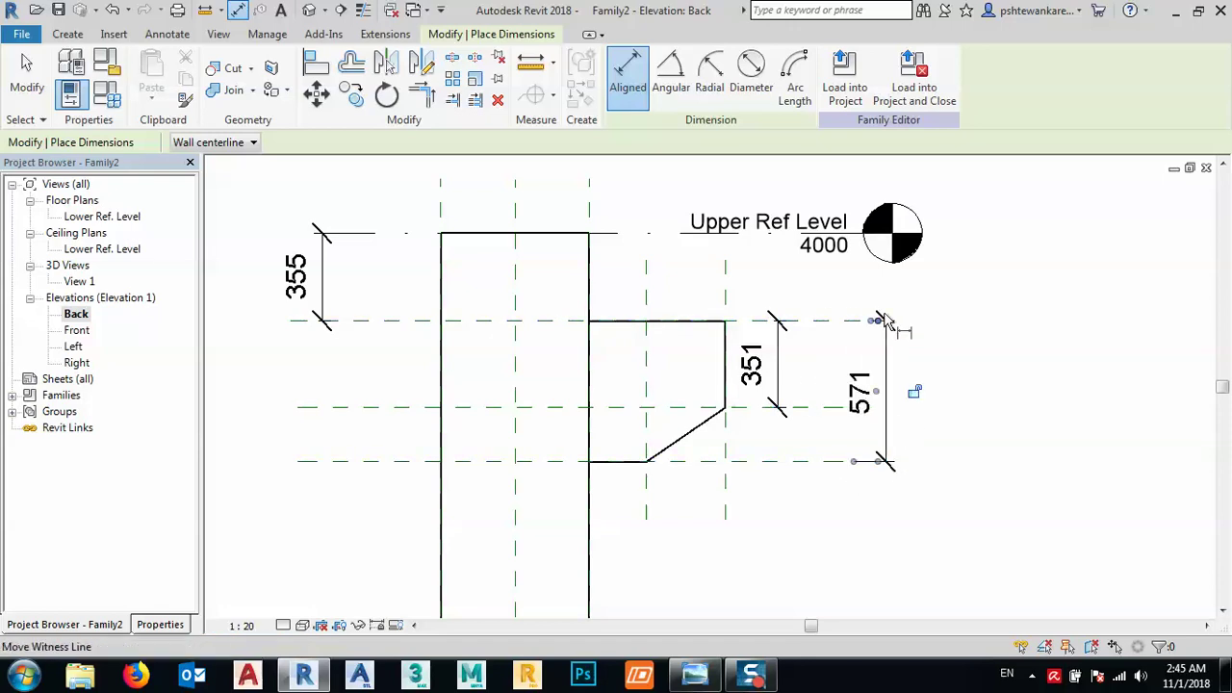
left_click(591, 318)
left_click(646, 310)
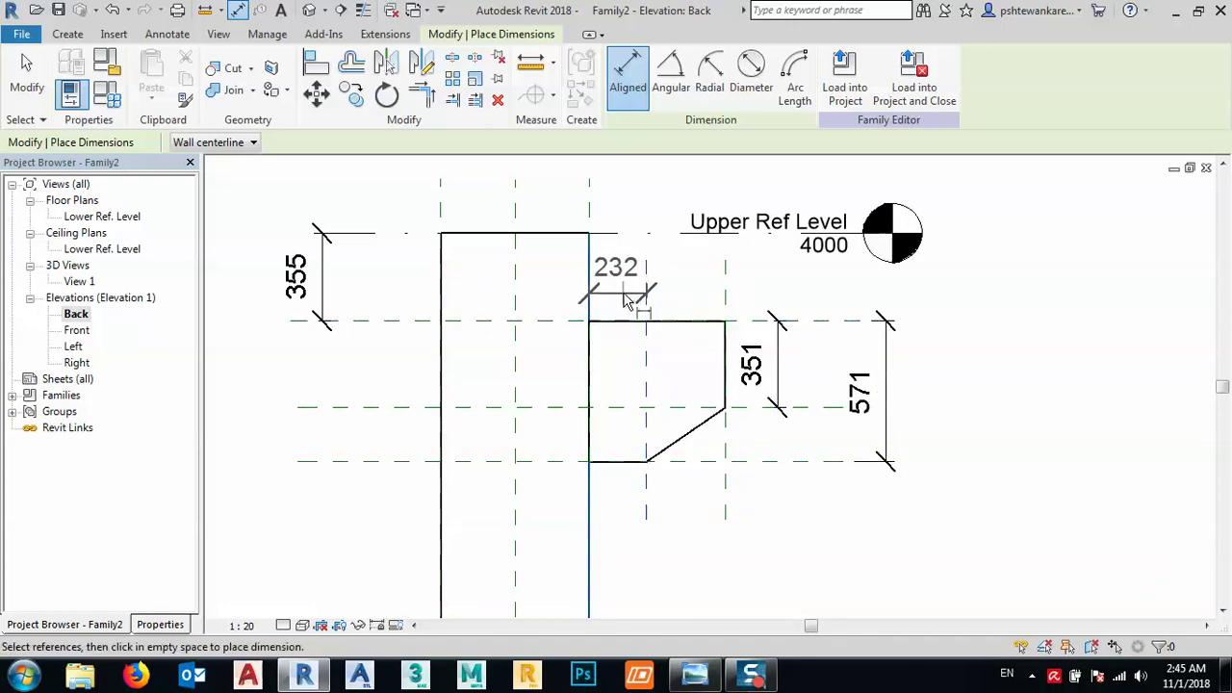
left_click(626, 306)
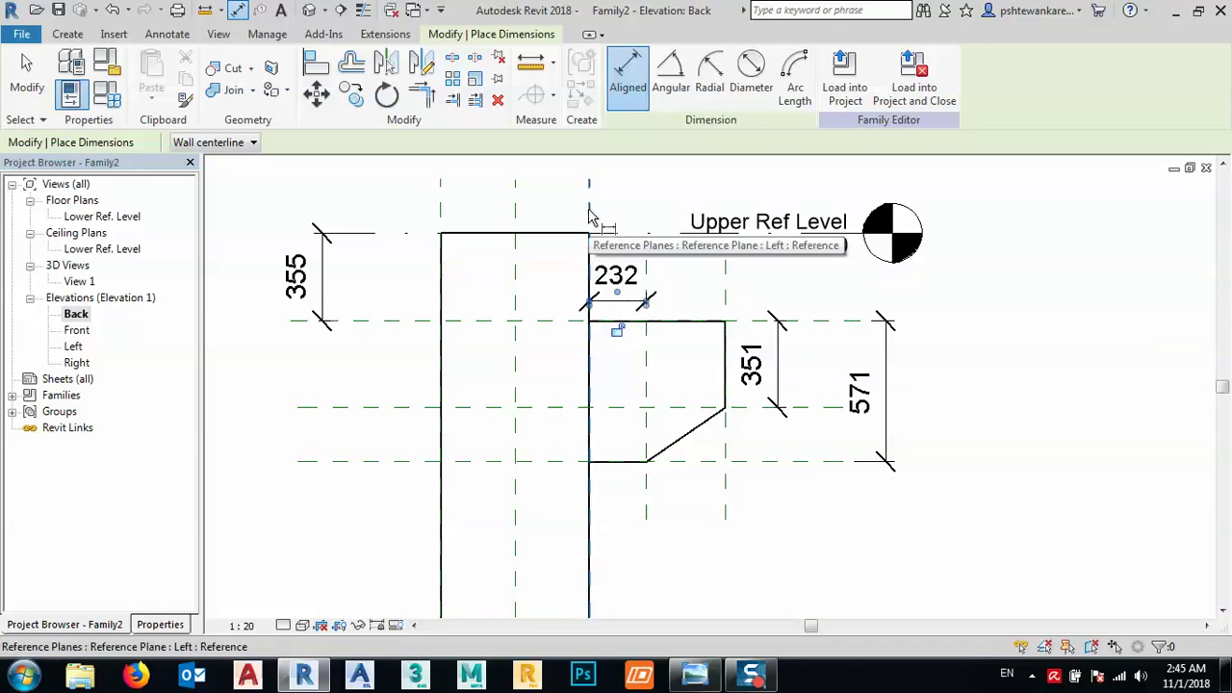
key("Escape")
left_click(616, 289)
key("Delete")
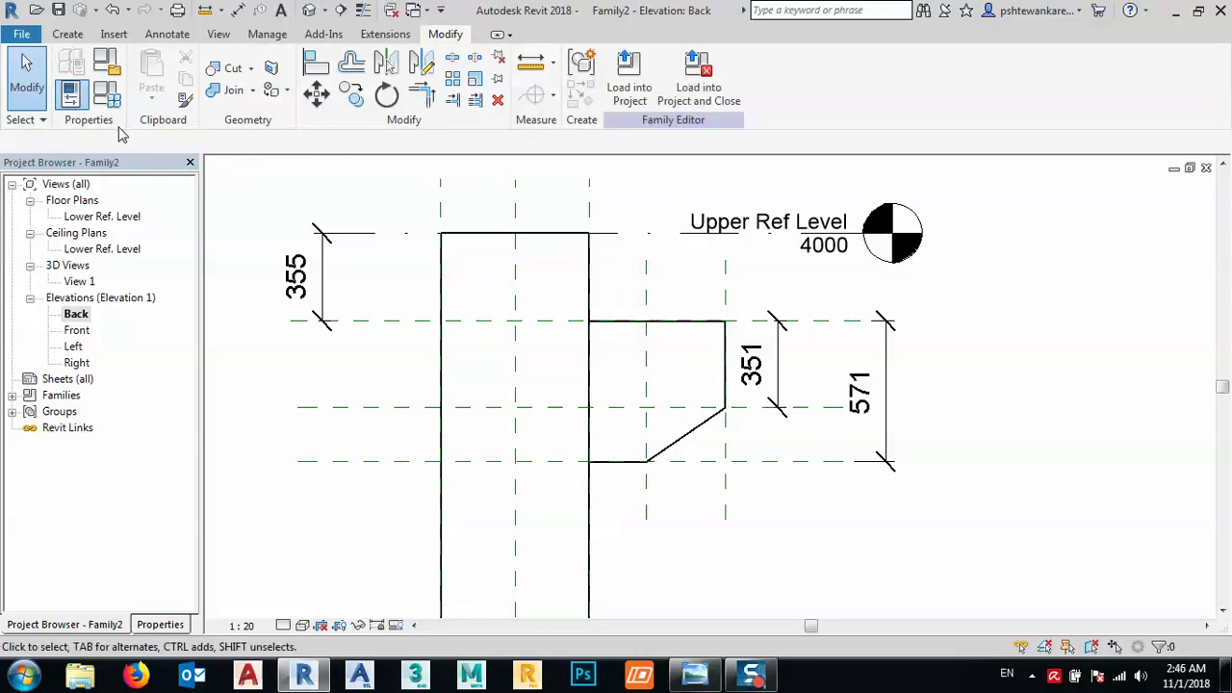
- Dimension from the column's right reference plane to the corbel's outer plane and to its inner vertical plane, stacked above the corbel
left_click(167, 34)
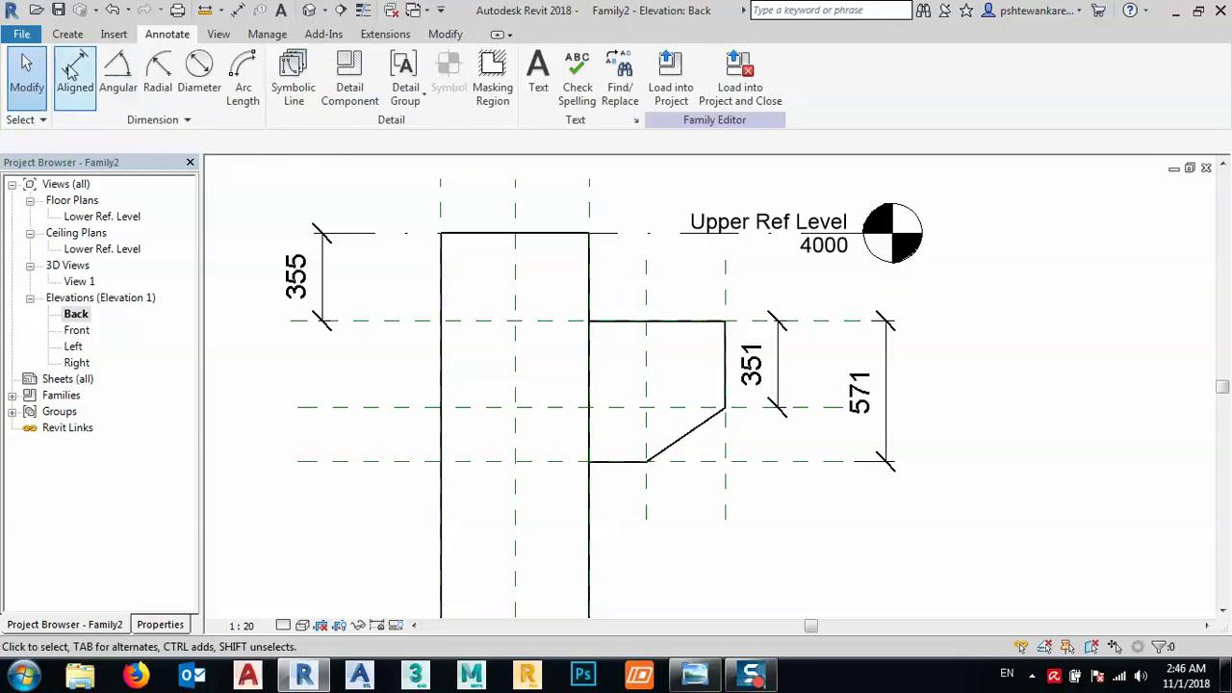
left_click(72, 72)
left_click(587, 208)
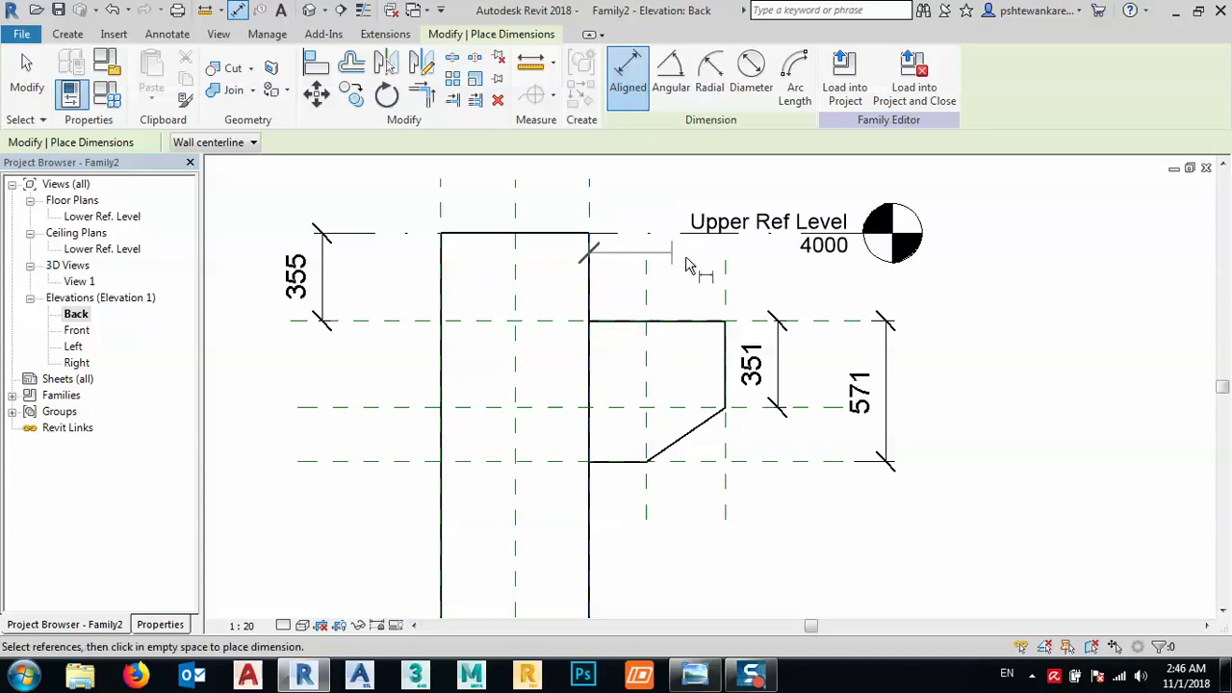
left_click(725, 287)
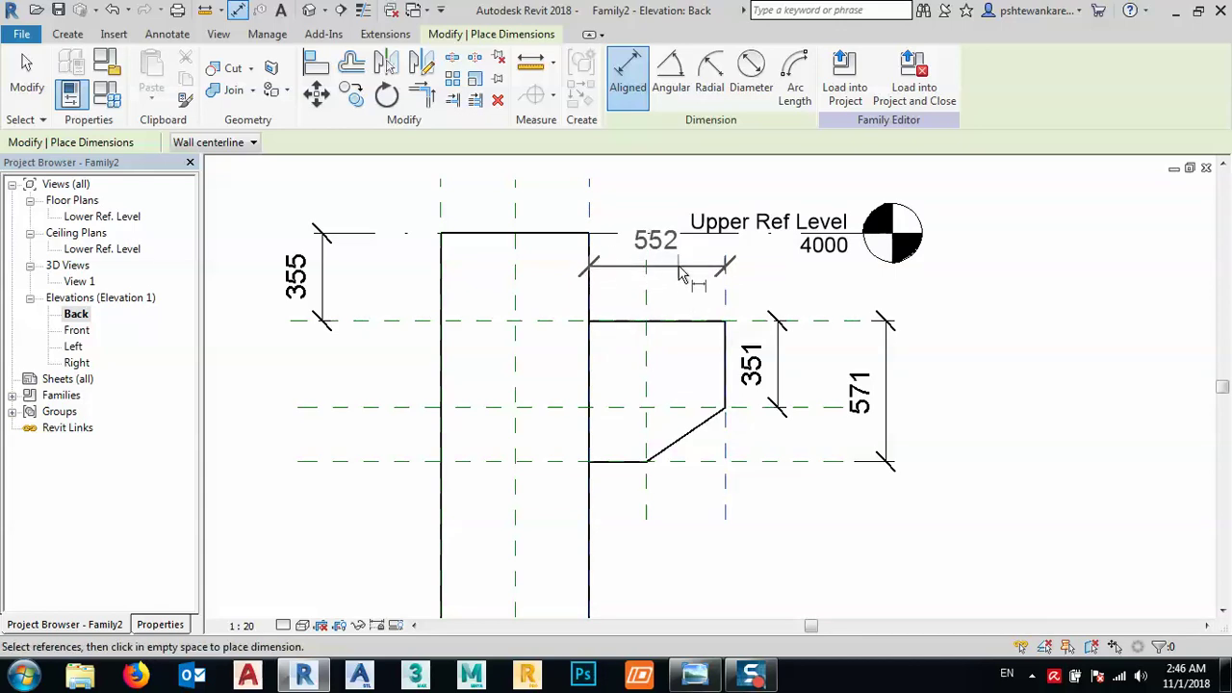
left_click(680, 281)
left_click(590, 208)
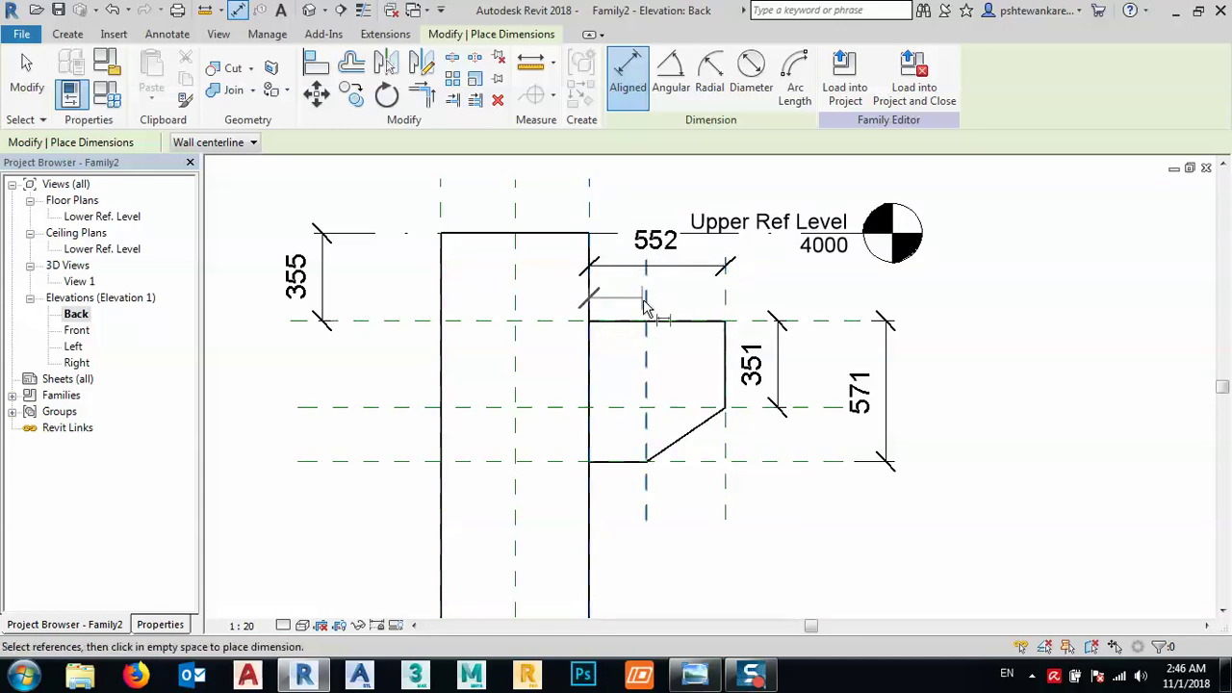
left_click(647, 308)
left_click(627, 304)
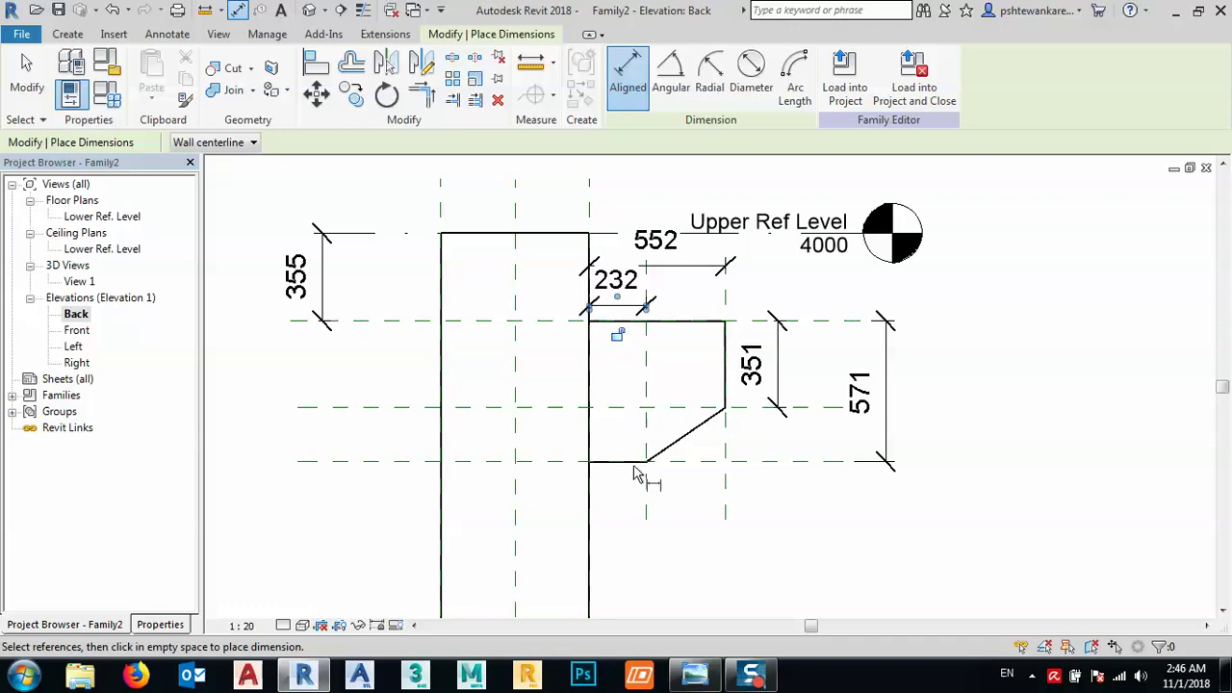
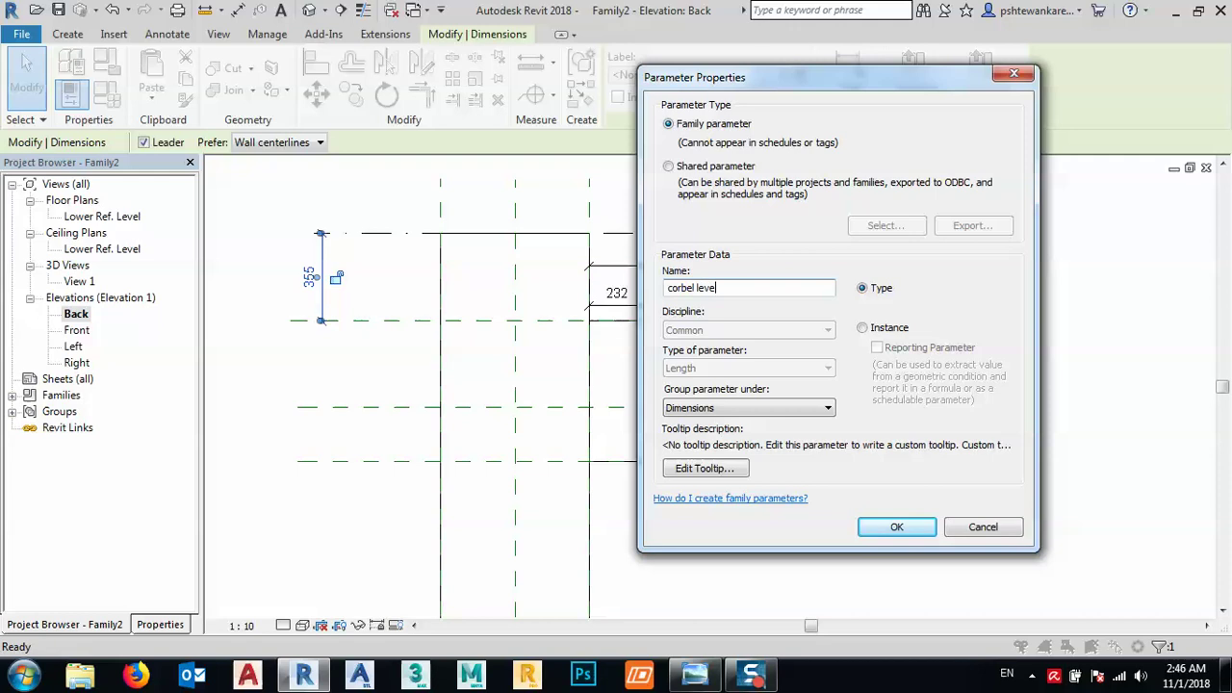
- Label the dimension between the Upper Ref Level and the corbel top with a new type parameter named corbel level
left_click(896, 527)
- Label the dimension from the column face to the corbel's outer plane with a new type parameter named corbel width
left_click(674, 267)
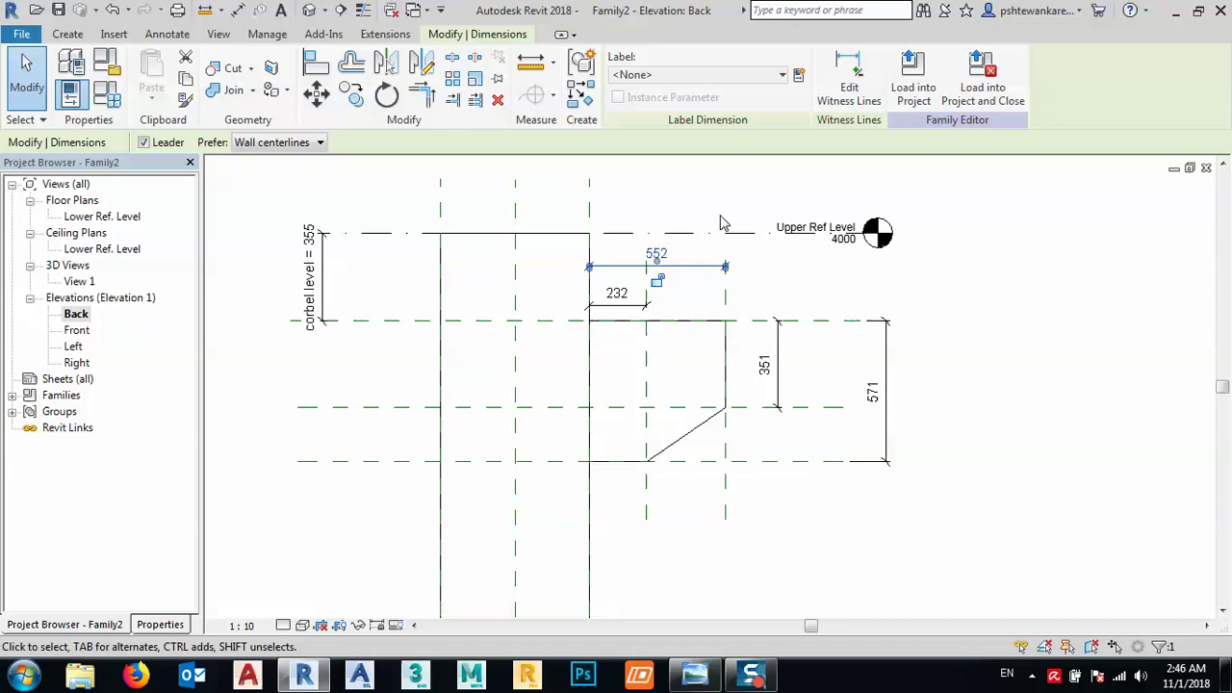
left_click(798, 77)
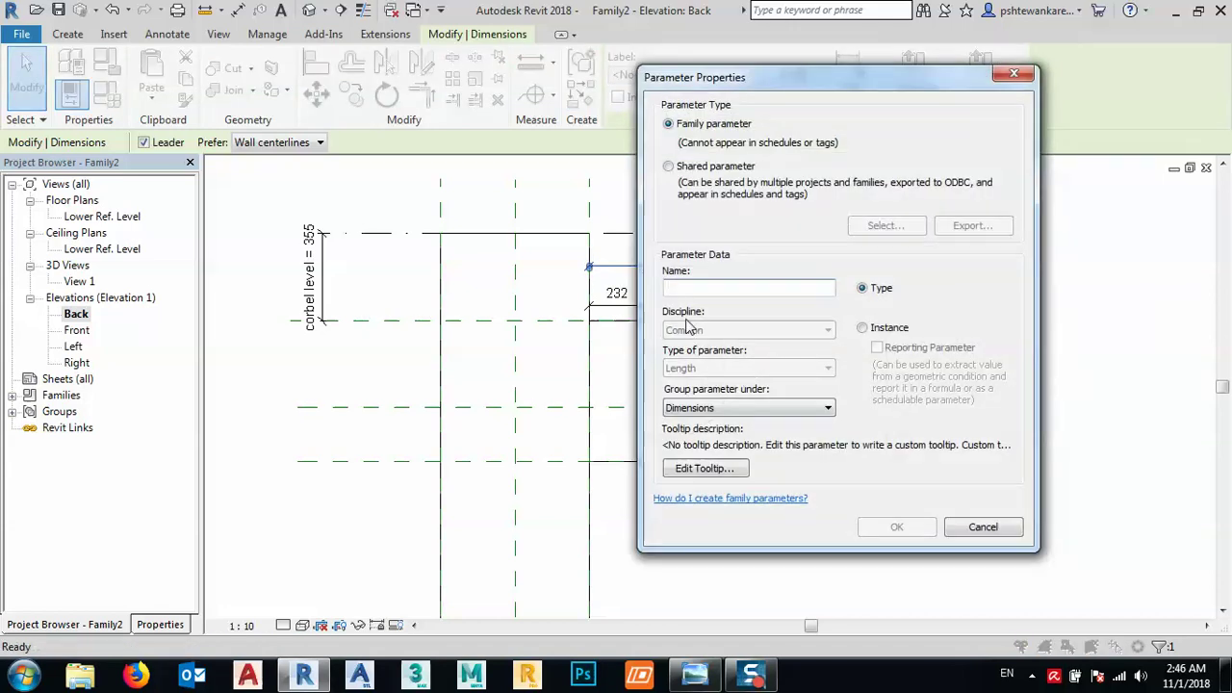
type("corbel width")
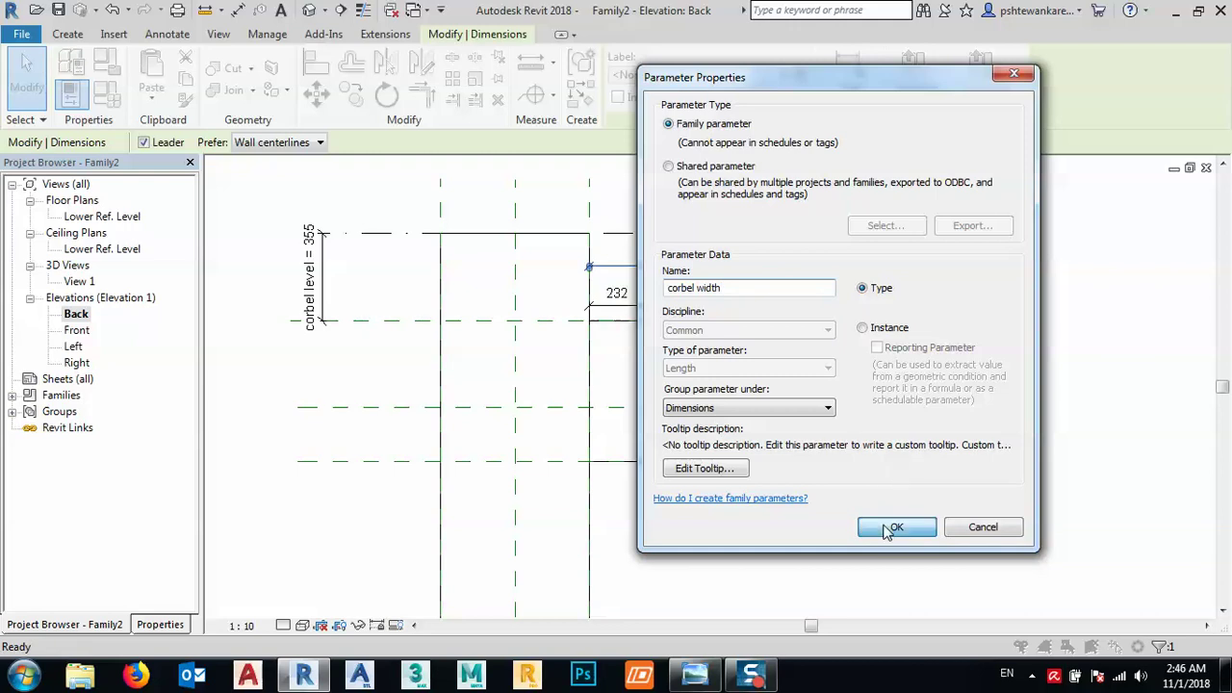
left_click(887, 527)
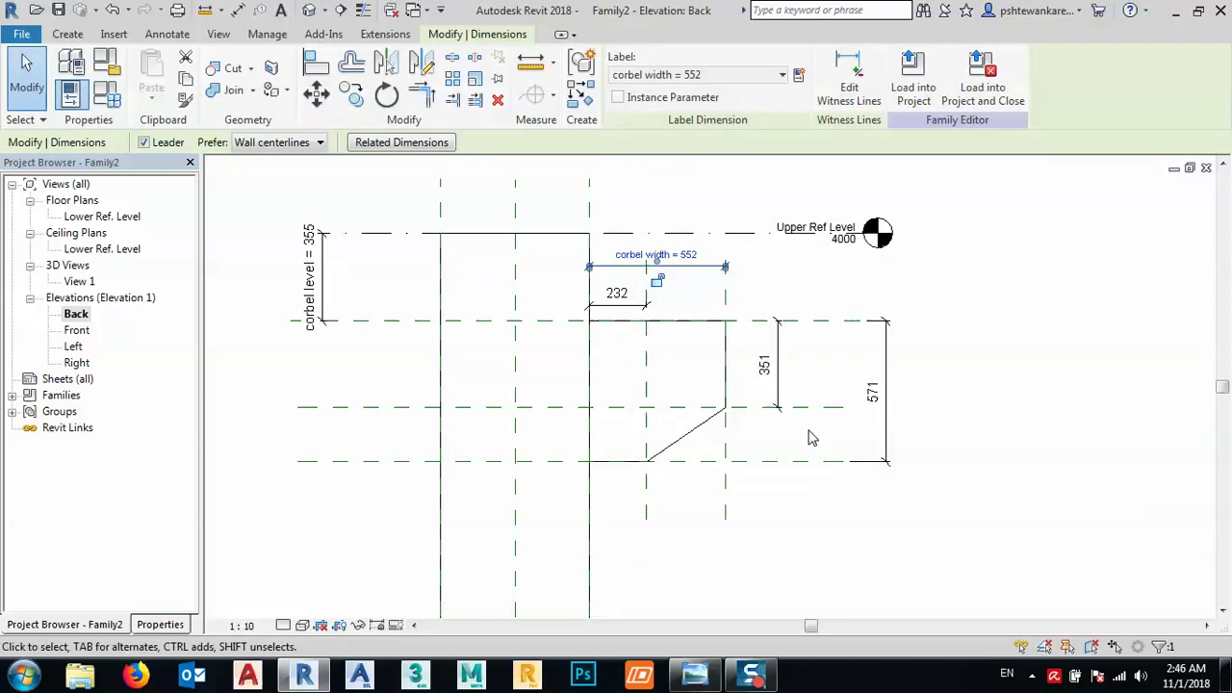
- Label the corbel's full-height dimension with a new type parameter named corbel height
left_click(872, 387)
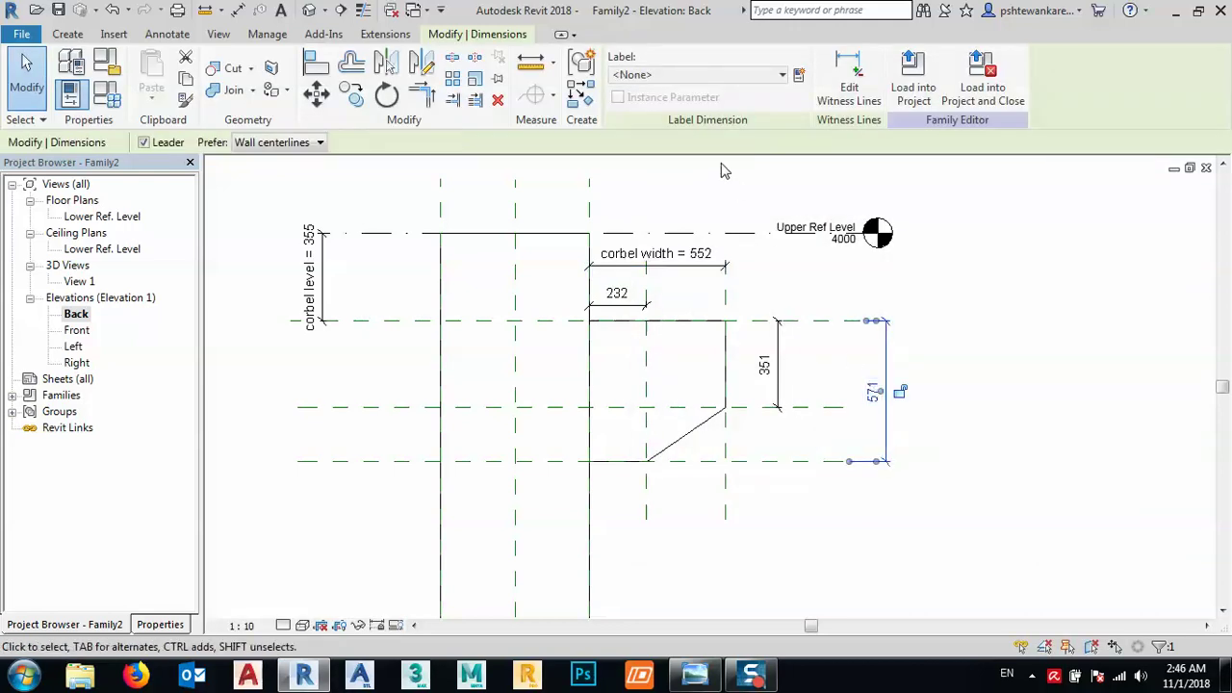
left_click(798, 75)
type("c")
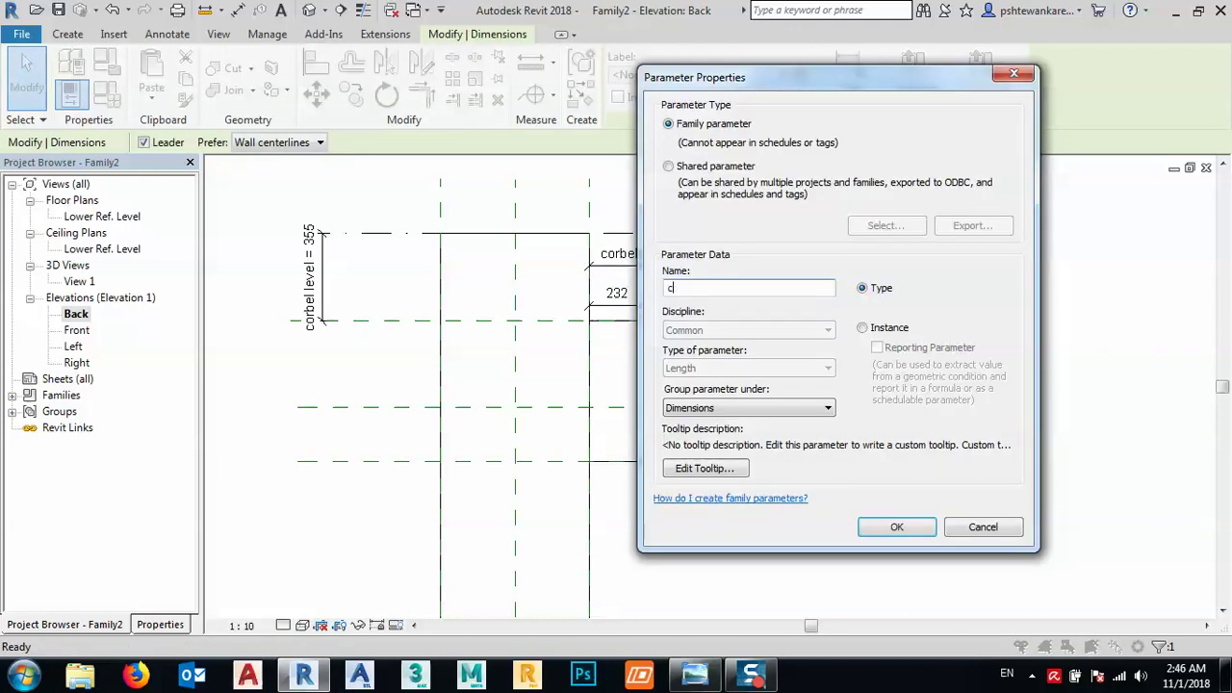
type("orbel height")
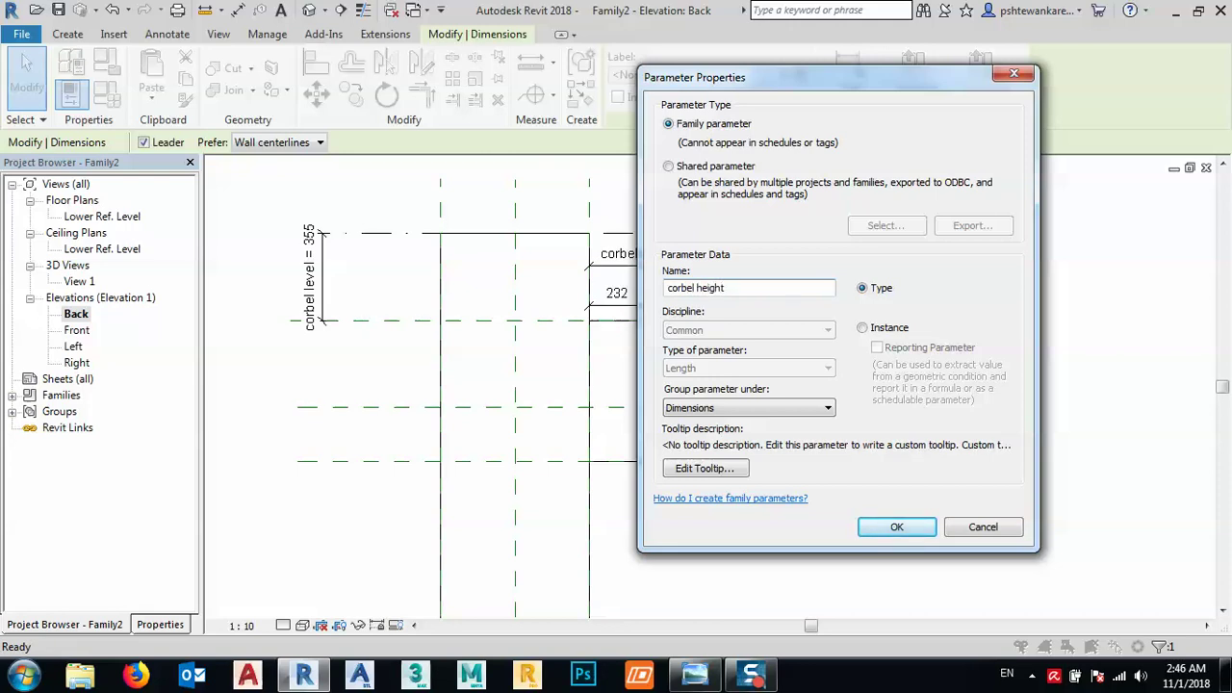
left_click(876, 528)
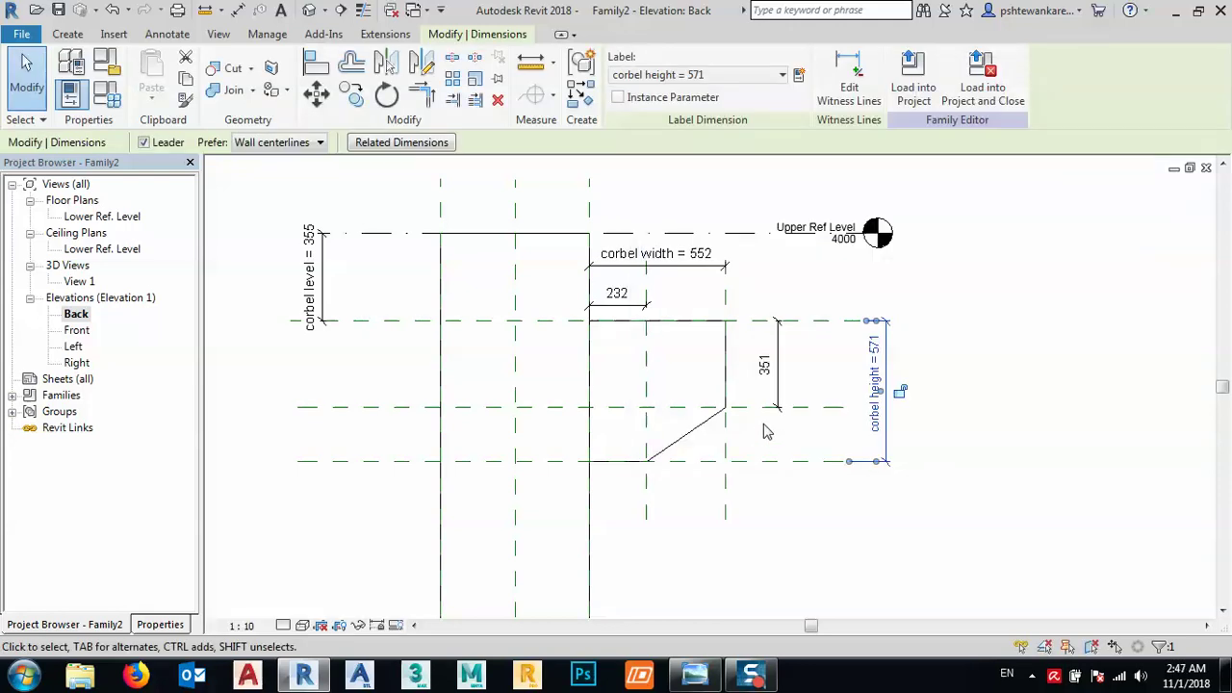
- Label the height dimension of the corbel's outer edge with a new type parameter named front height
left_click(770, 371)
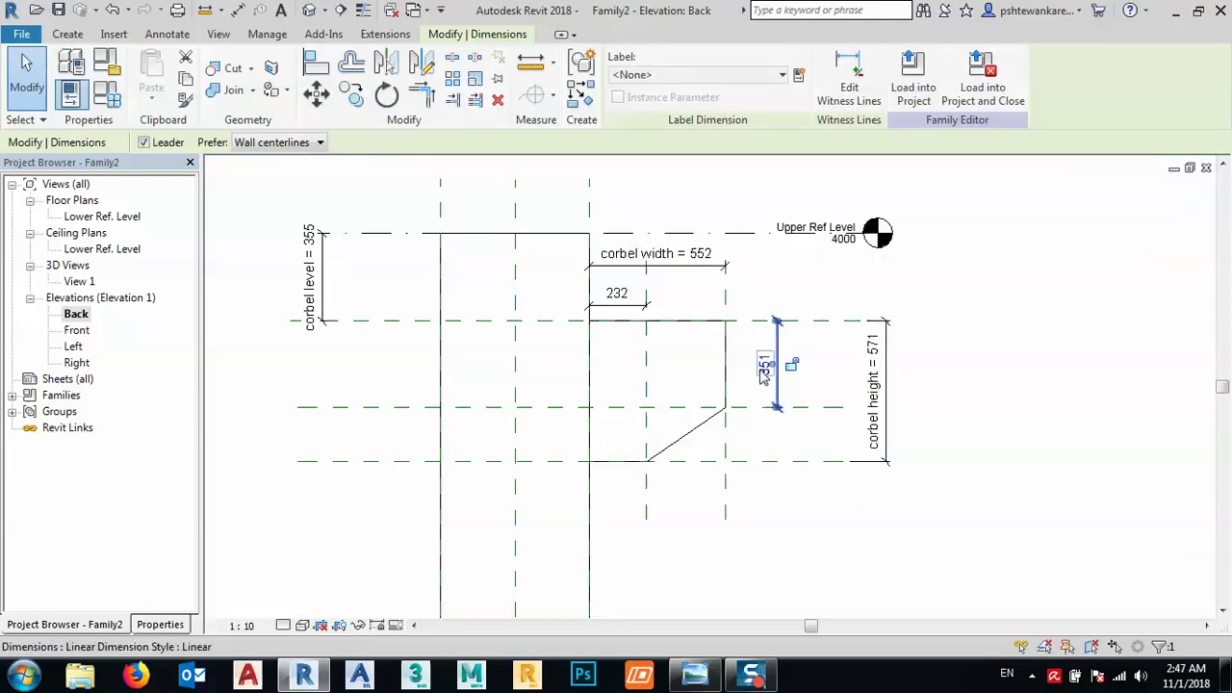
left_click(799, 76)
type("front height")
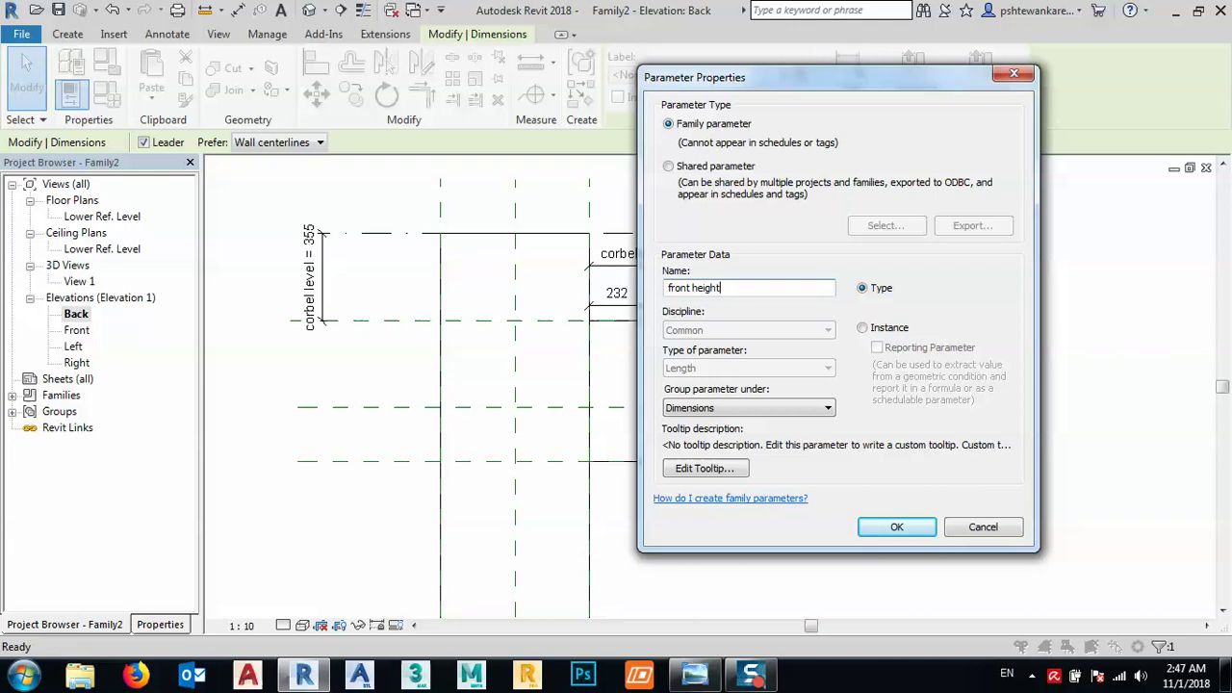
left_click(888, 529)
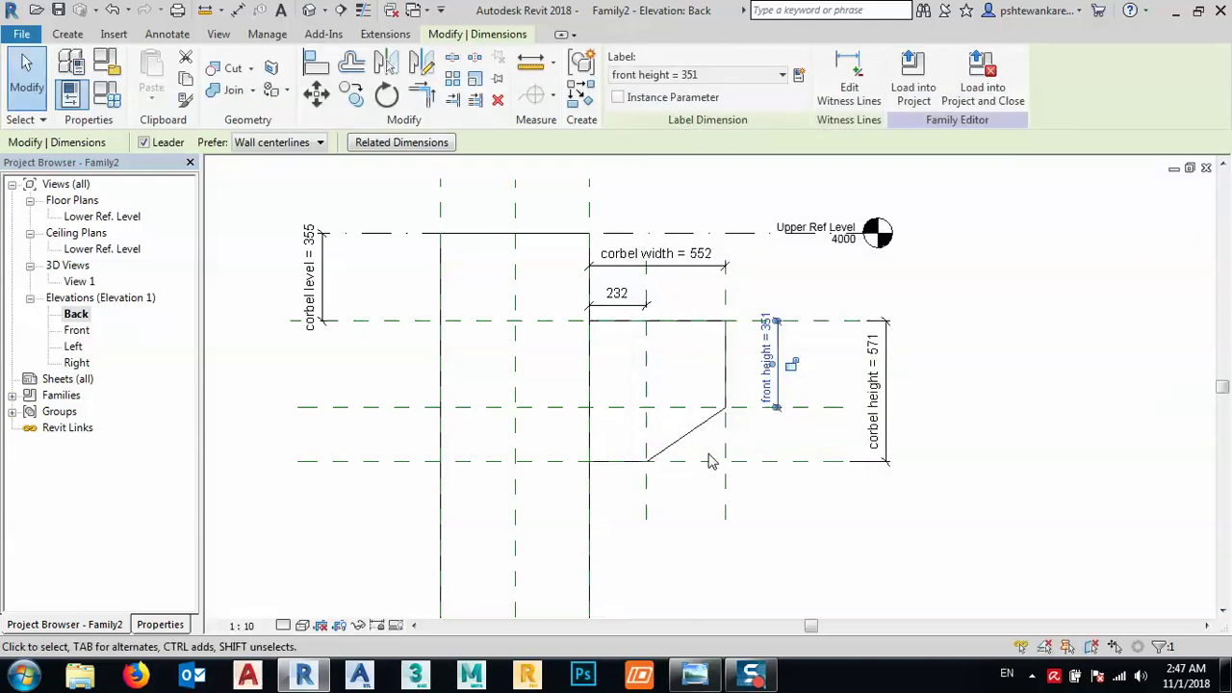
- Label the dimension from the column face to the corbel's inner vertical plane with a new type parameter named corbel bottom width
left_click(617, 294)
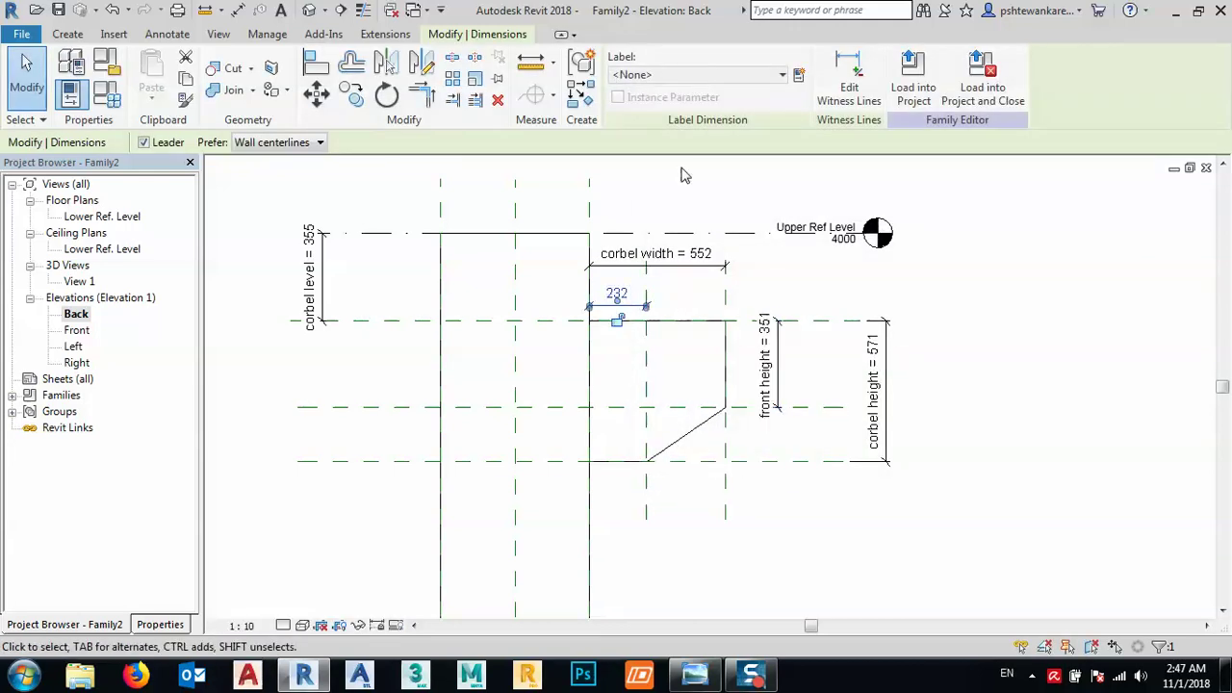
left_click(798, 75)
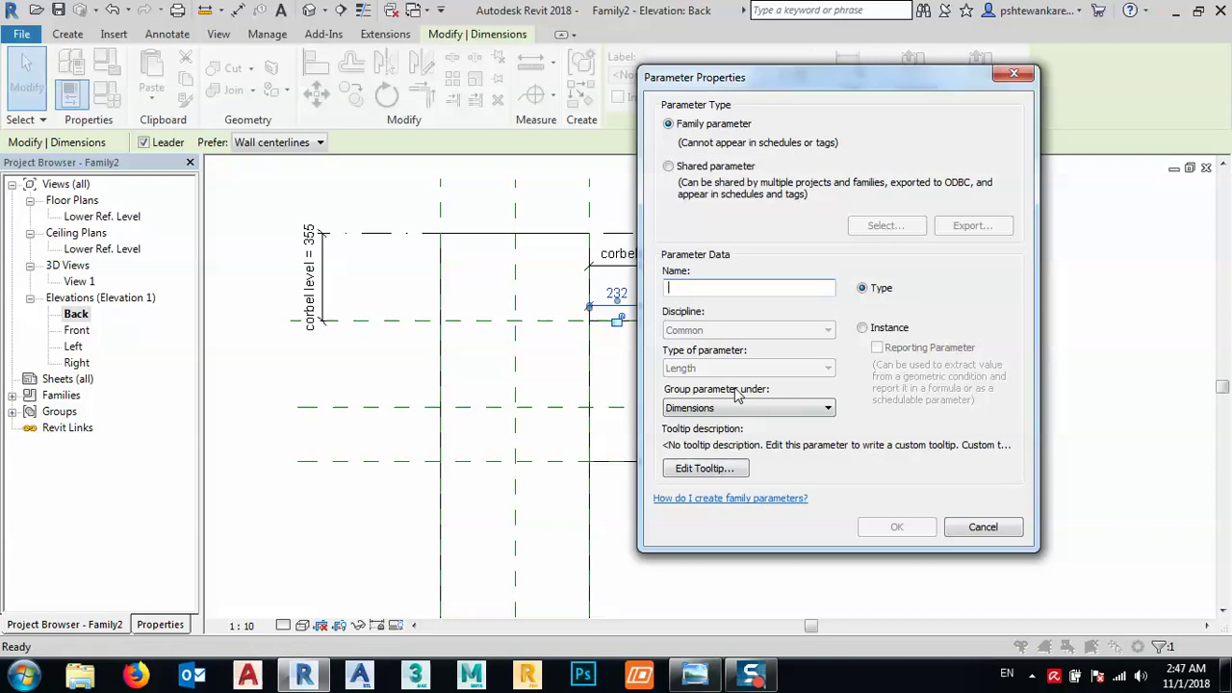
type("bottom width")
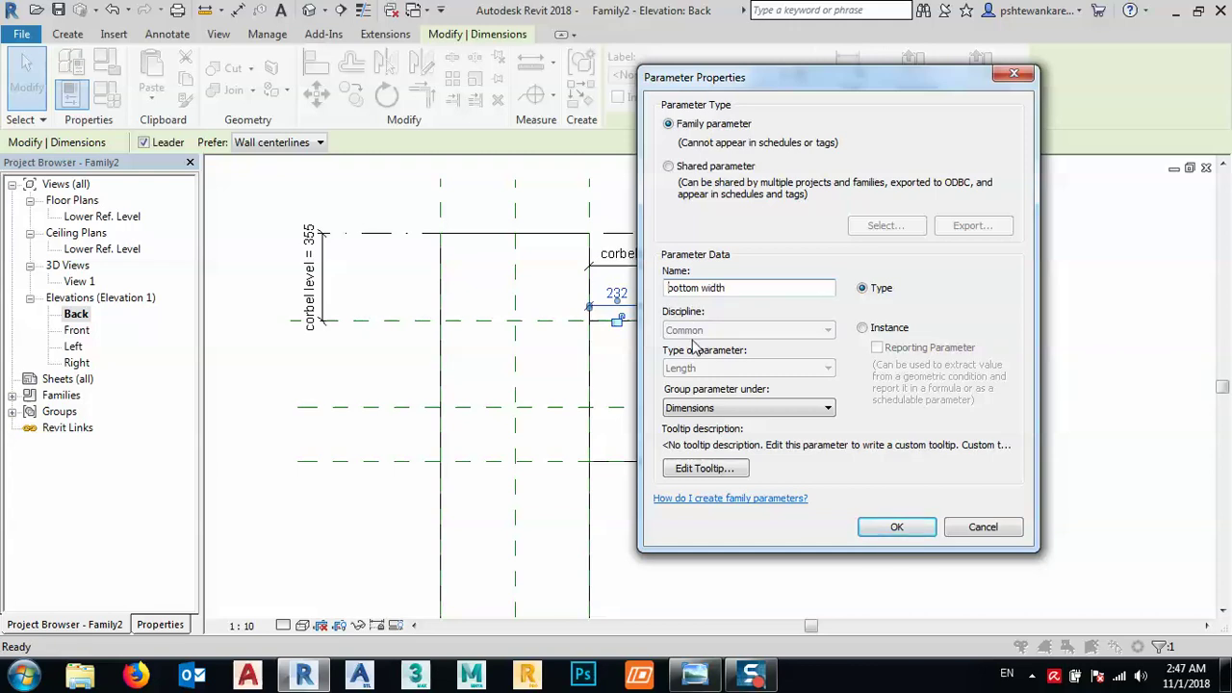
type("corbel")
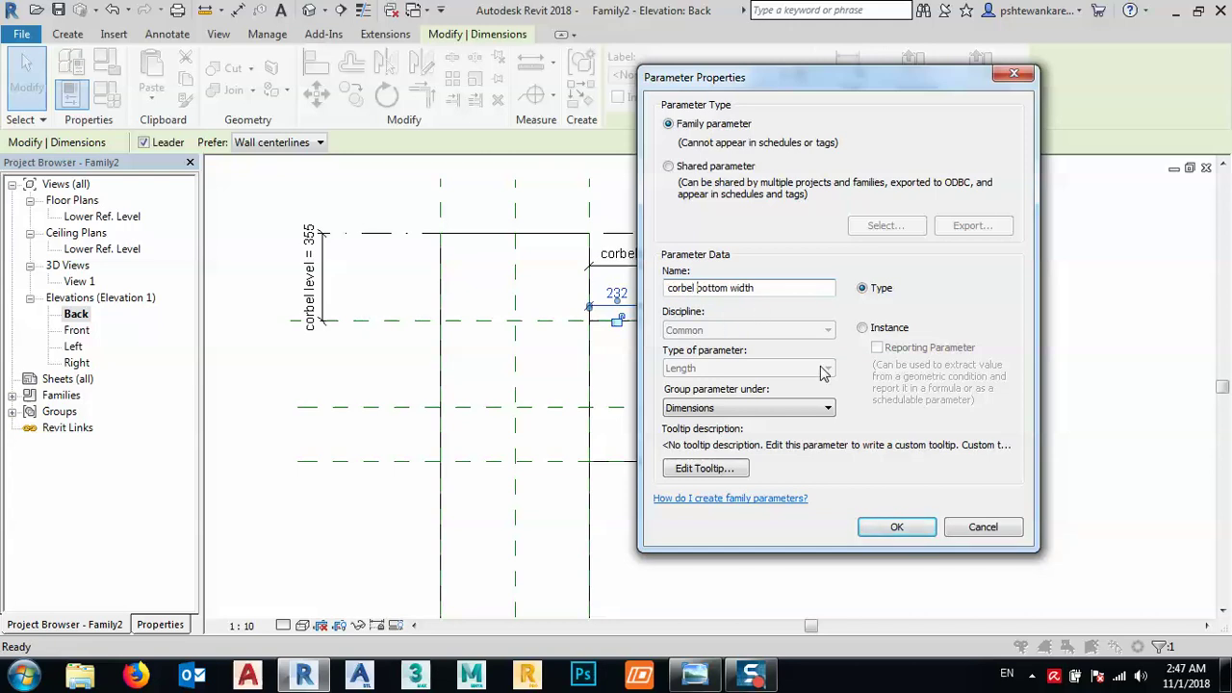
left_click(895, 526)
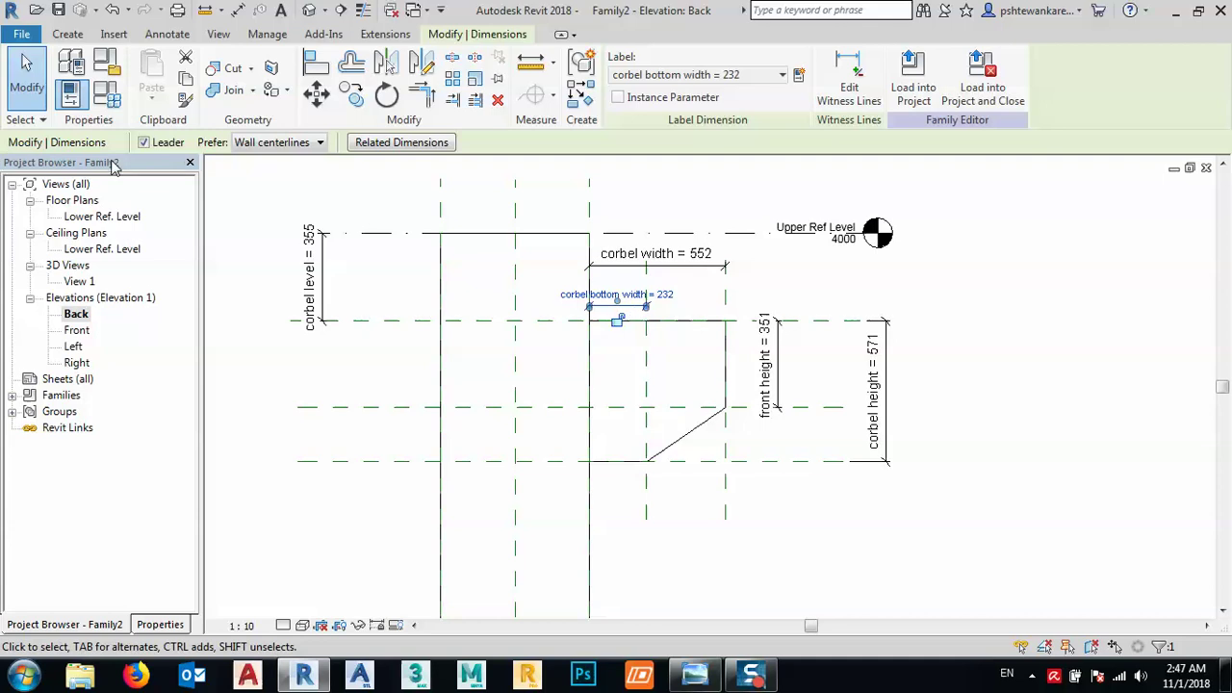
- Open the Lower Ref. Level ceiling plan view
scroll(391, 352, "down", 2)
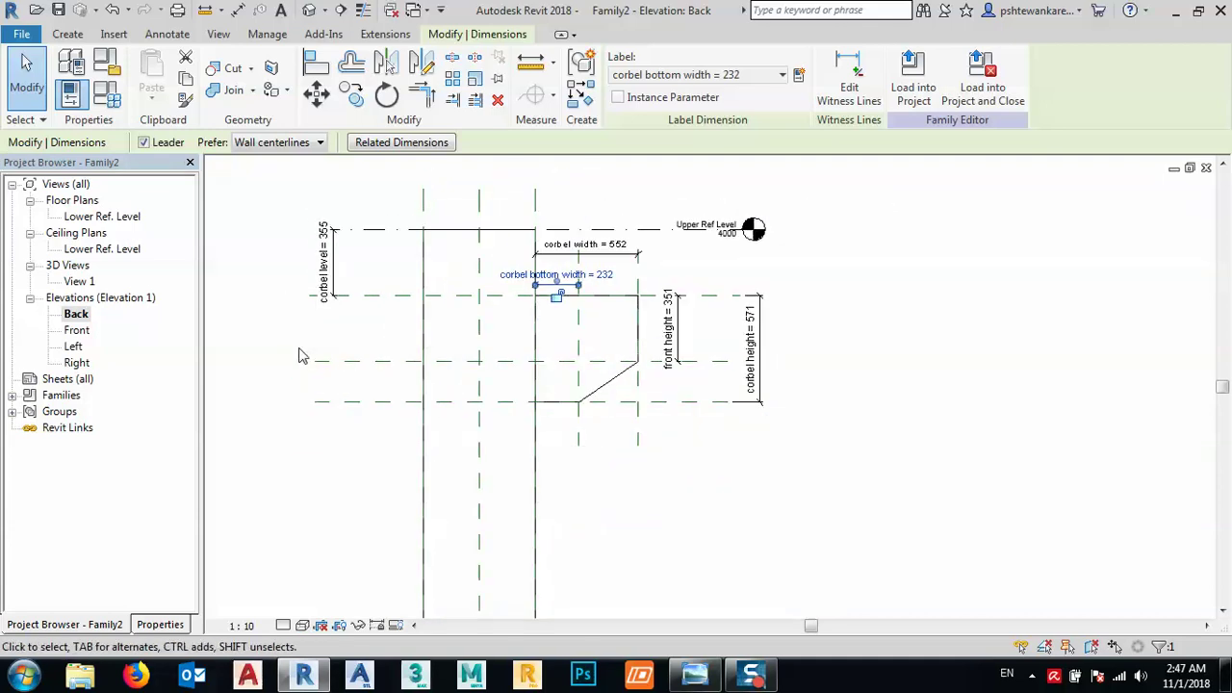
double_click(89, 253)
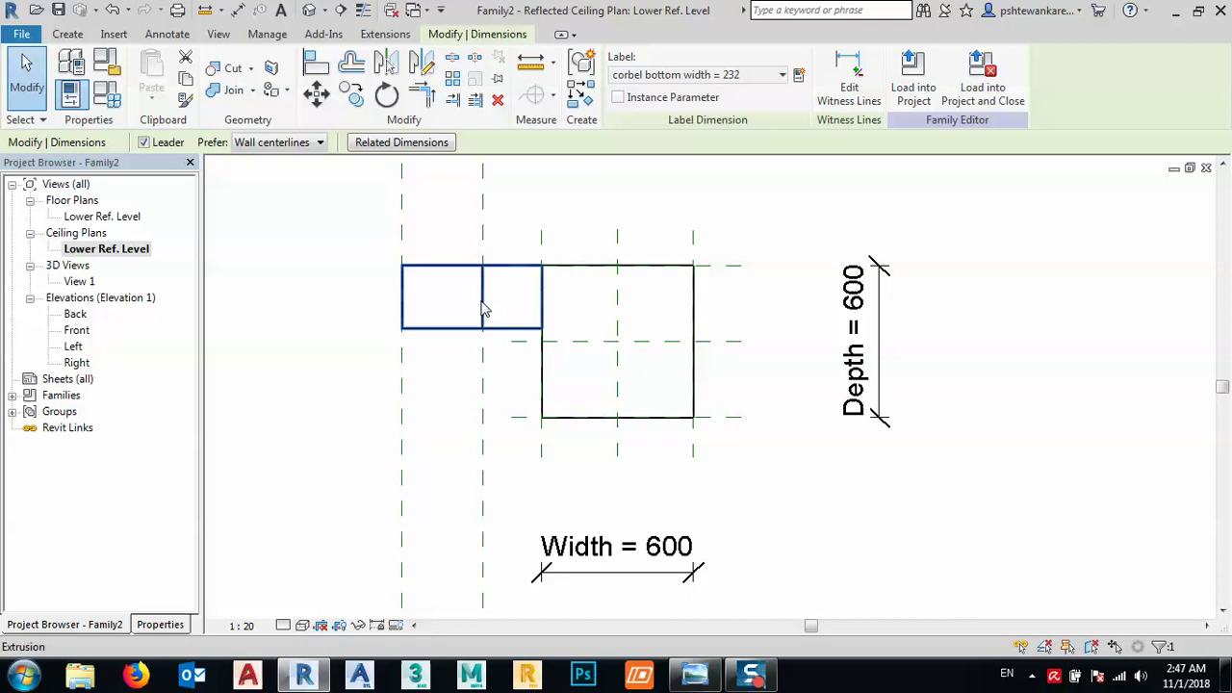
left_click(485, 308)
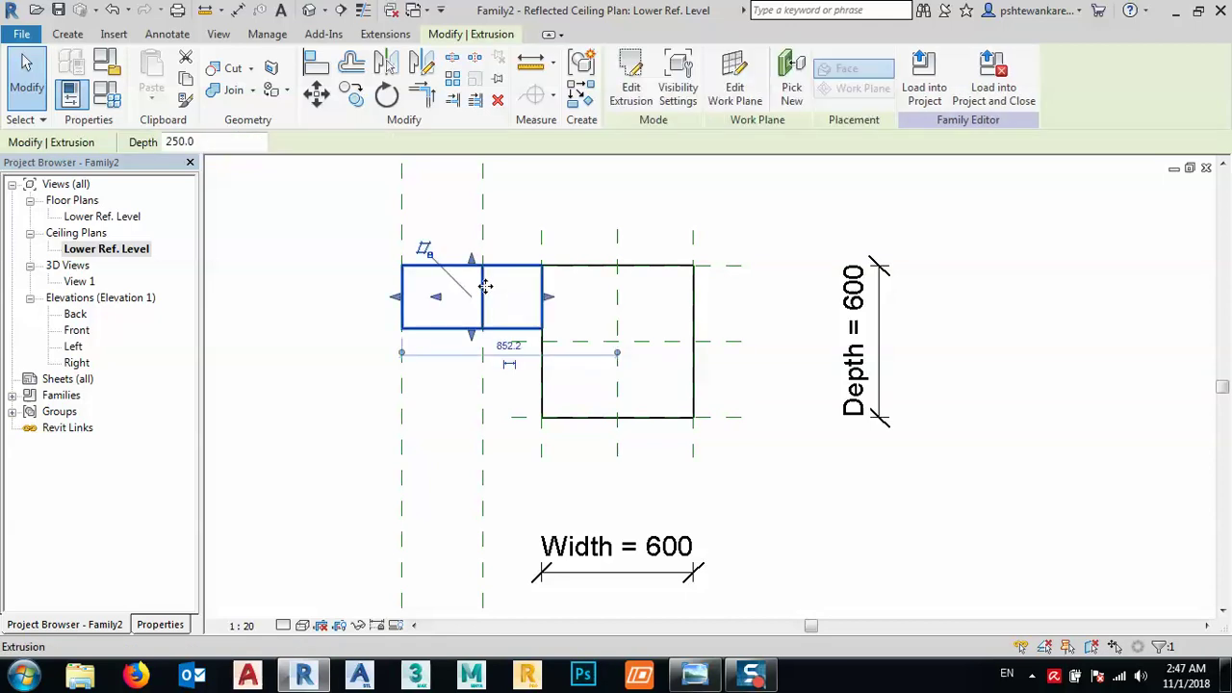
left_click_drag(486, 285, 488, 327)
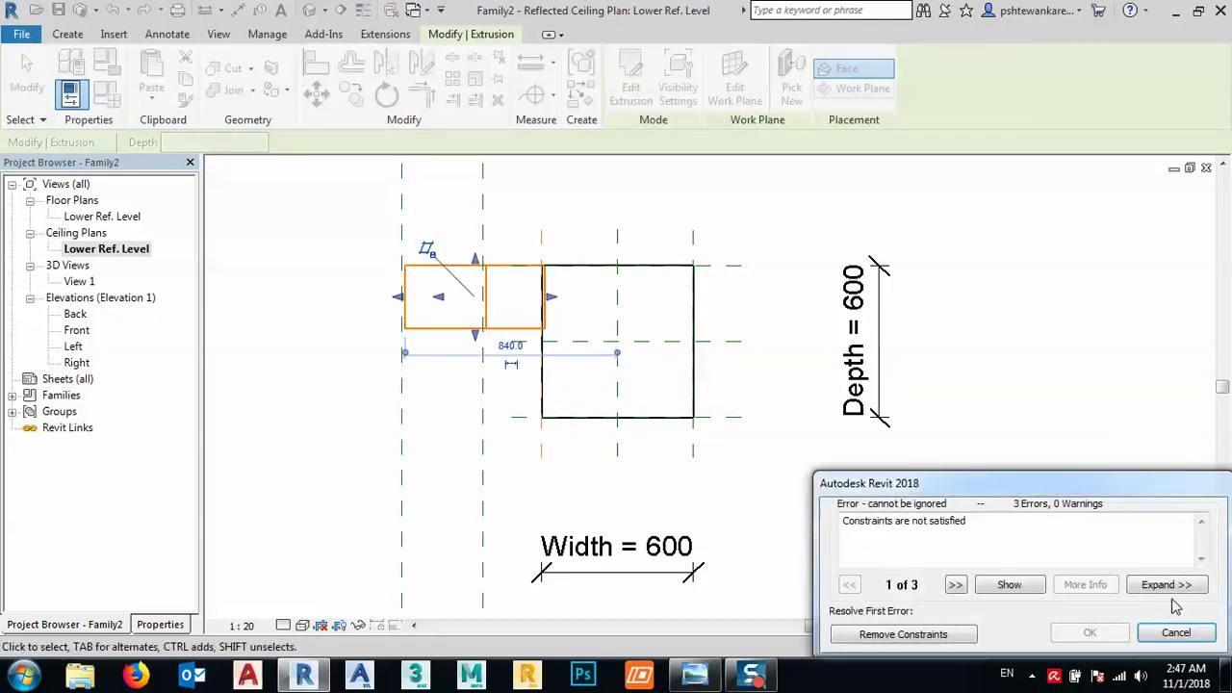
left_click(1176, 632)
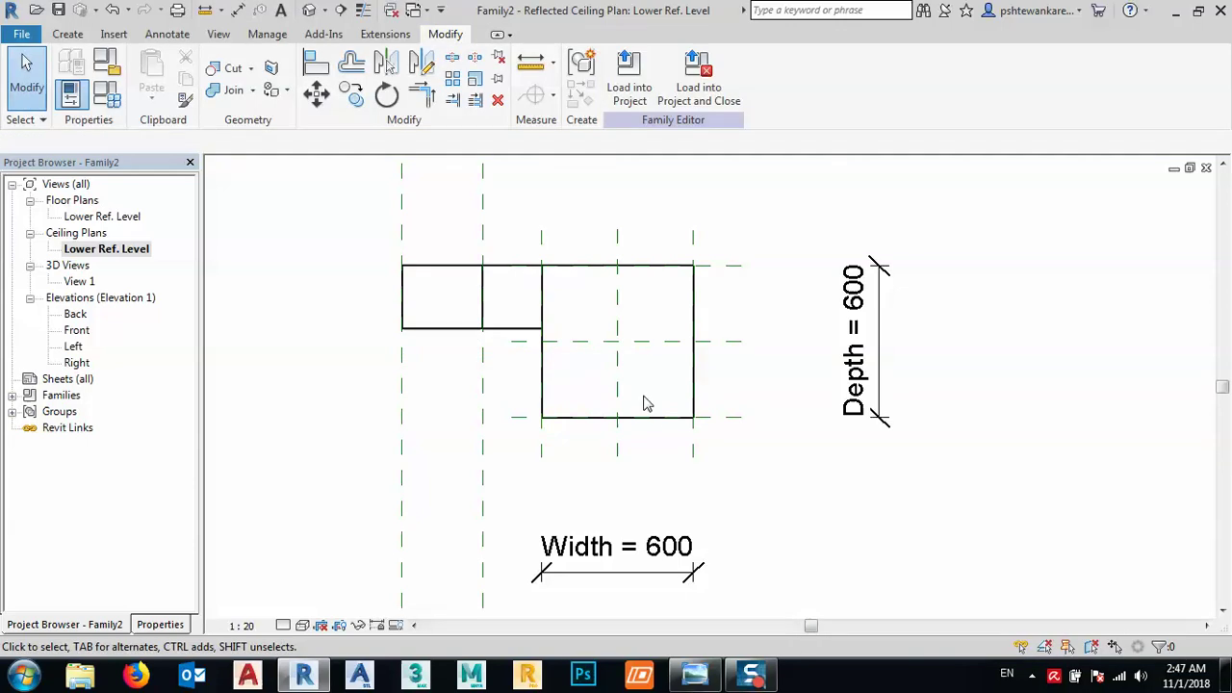
left_click(520, 336)
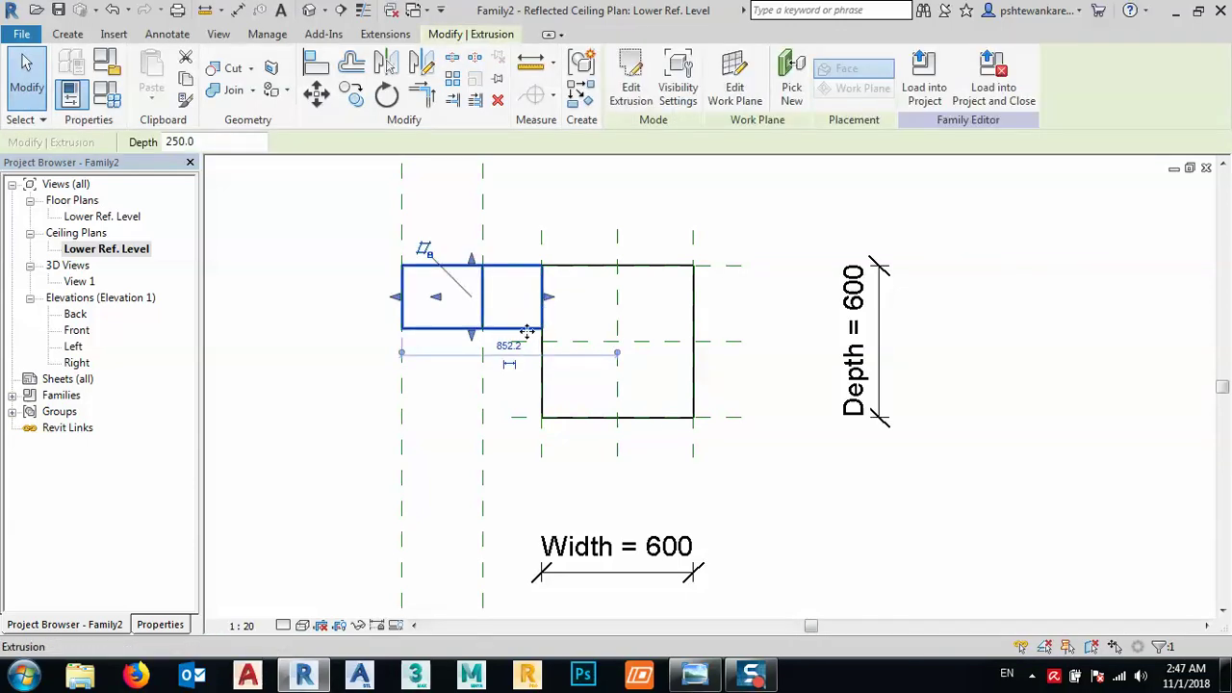
left_click_drag(527, 331, 525, 378)
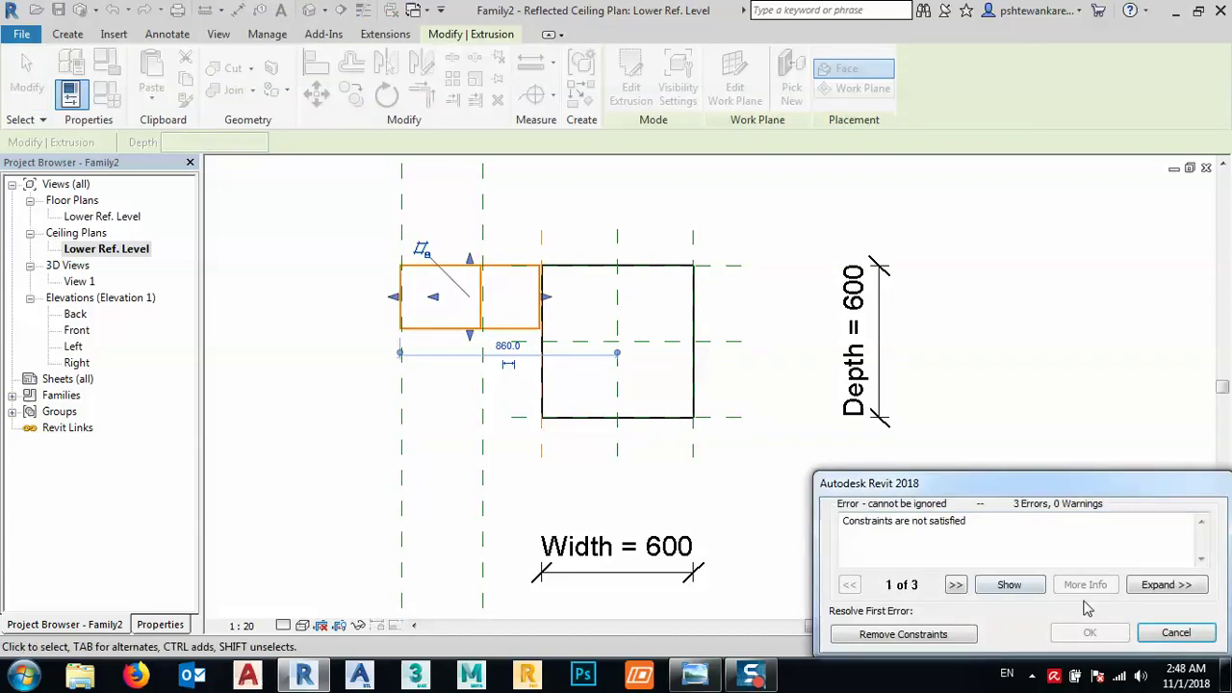
left_click(1163, 637)
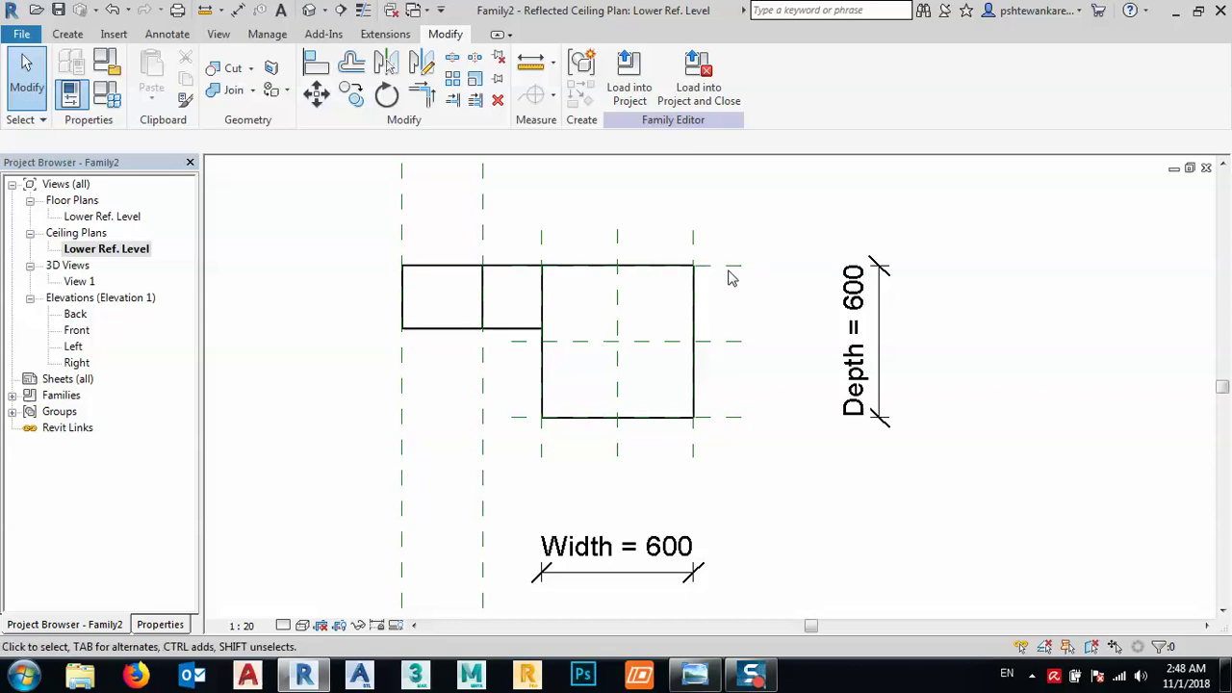
- Stretch the corbel extrusion to the column's full 600 depth and lock its edges to the column's front and back reference planes
left_click(468, 334)
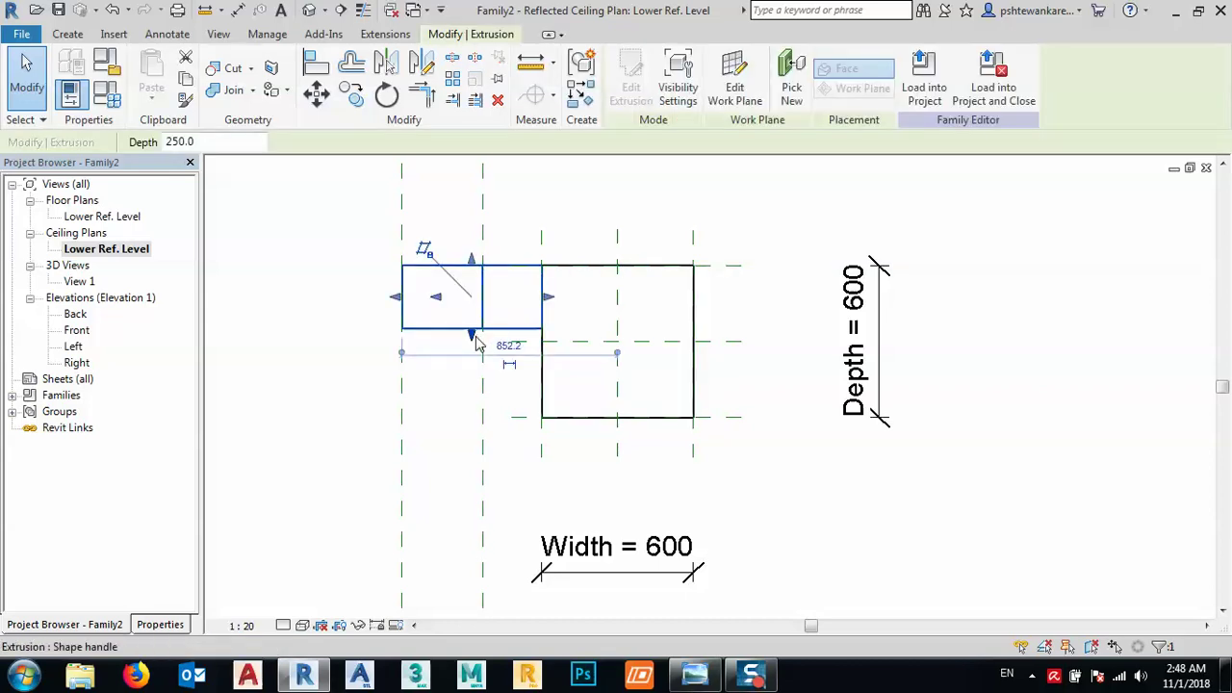
left_click_drag(472, 339, 515, 421)
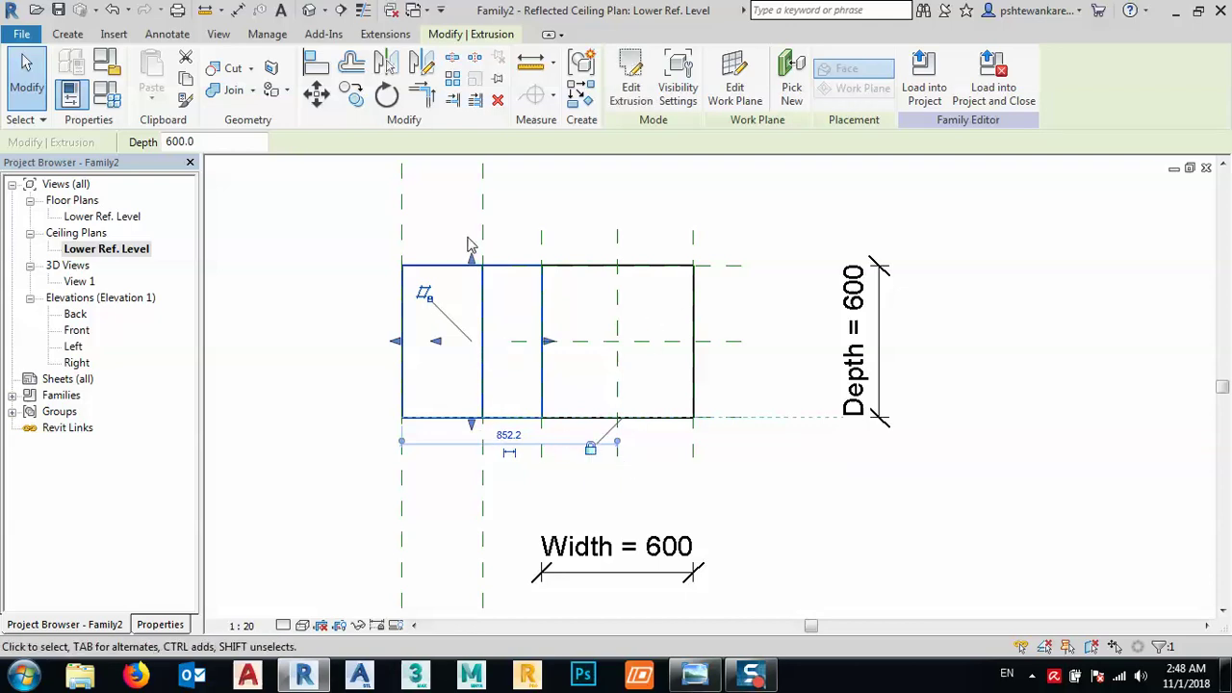
left_click_drag(472, 261, 473, 264)
left_click(654, 235)
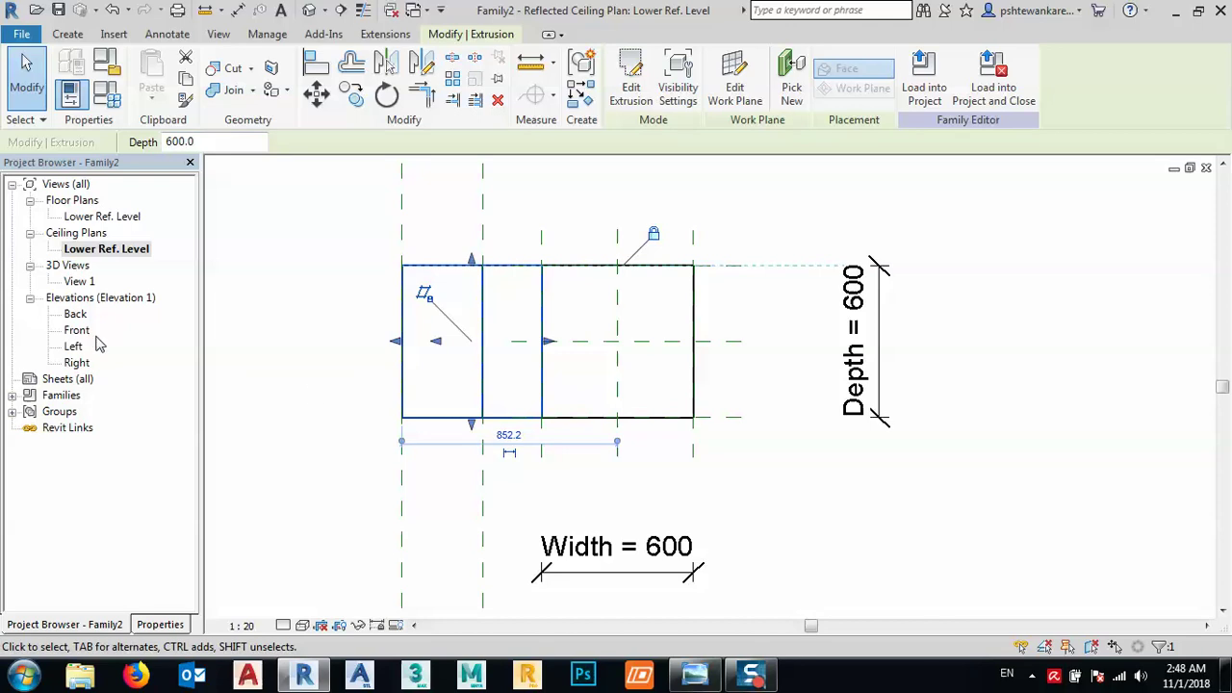
- Join the column and corbel geometry in the Back elevation and show the model in the default 3D view
double_click(77, 316)
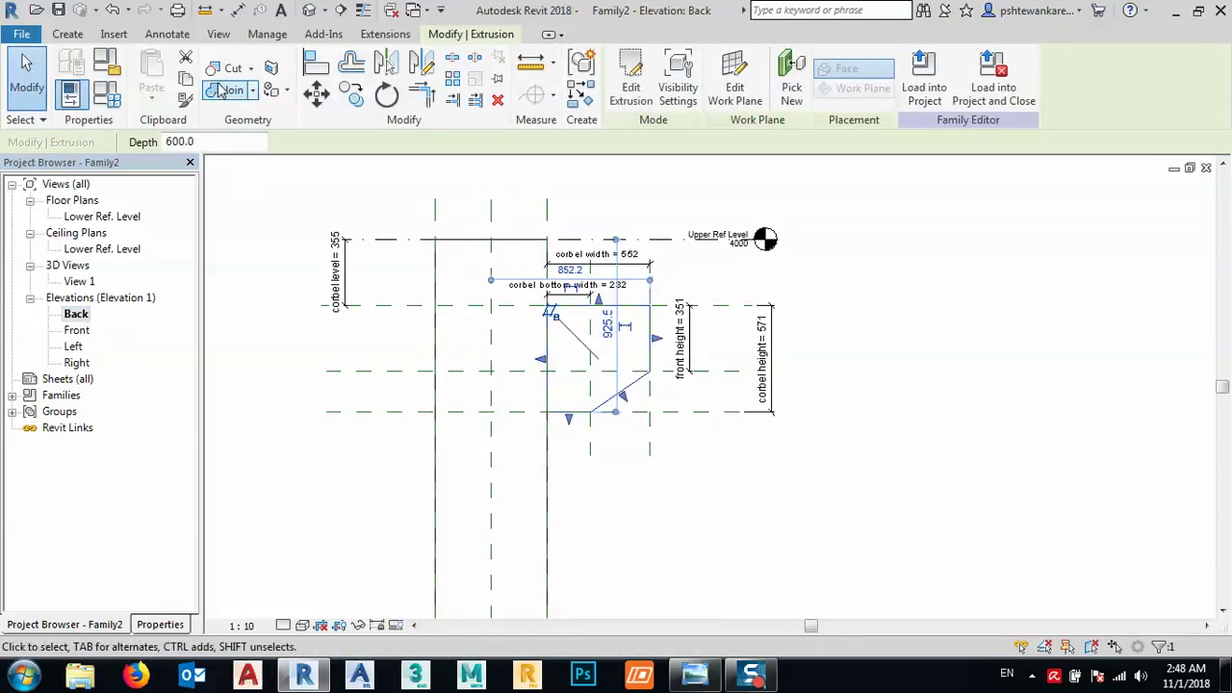
key("Escape")
key("j")
key("g")
left_click(511, 241)
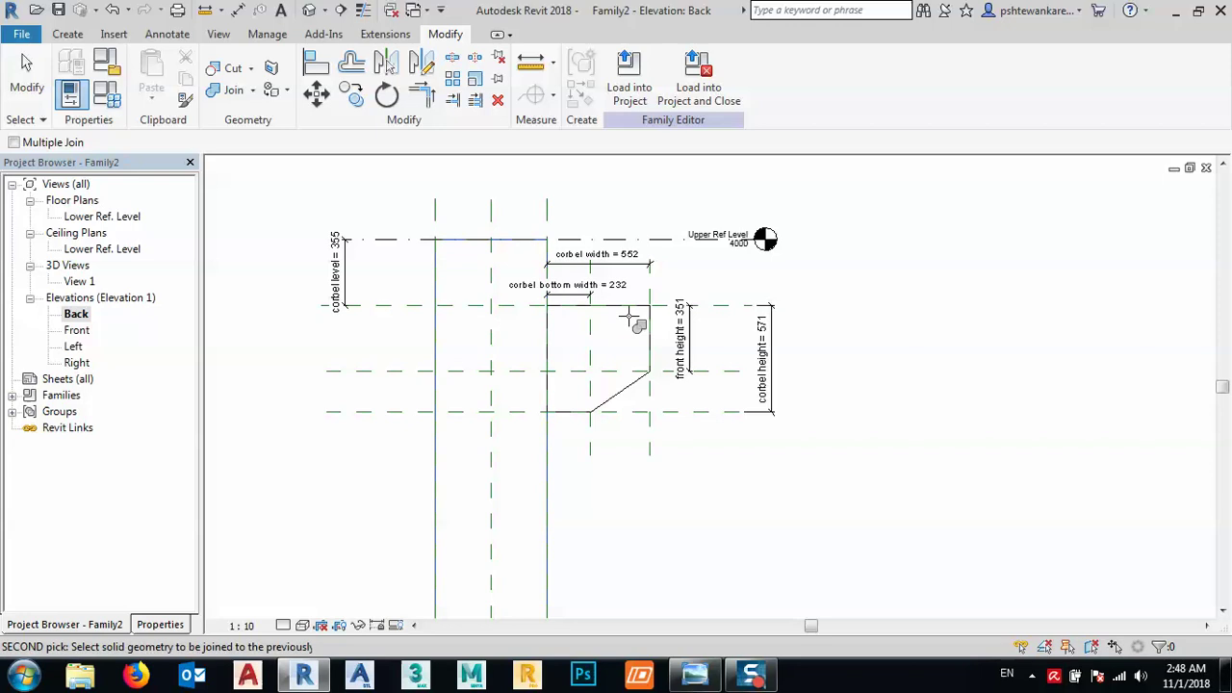
left_click(624, 310)
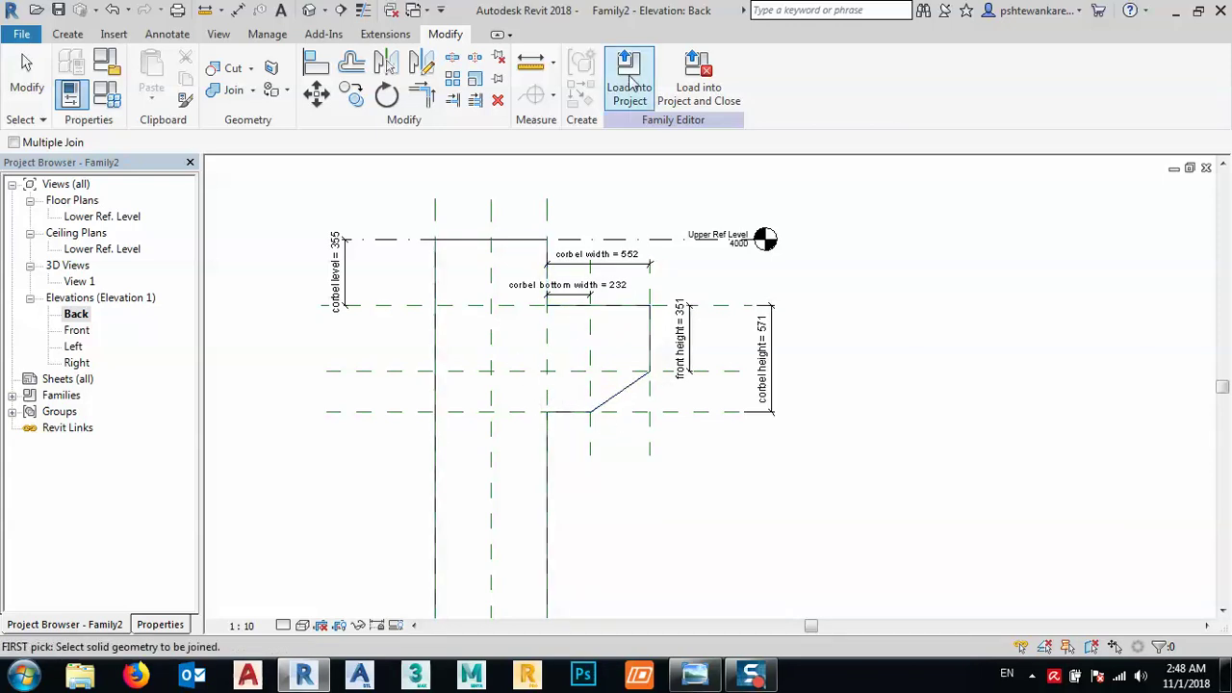
left_click(309, 10)
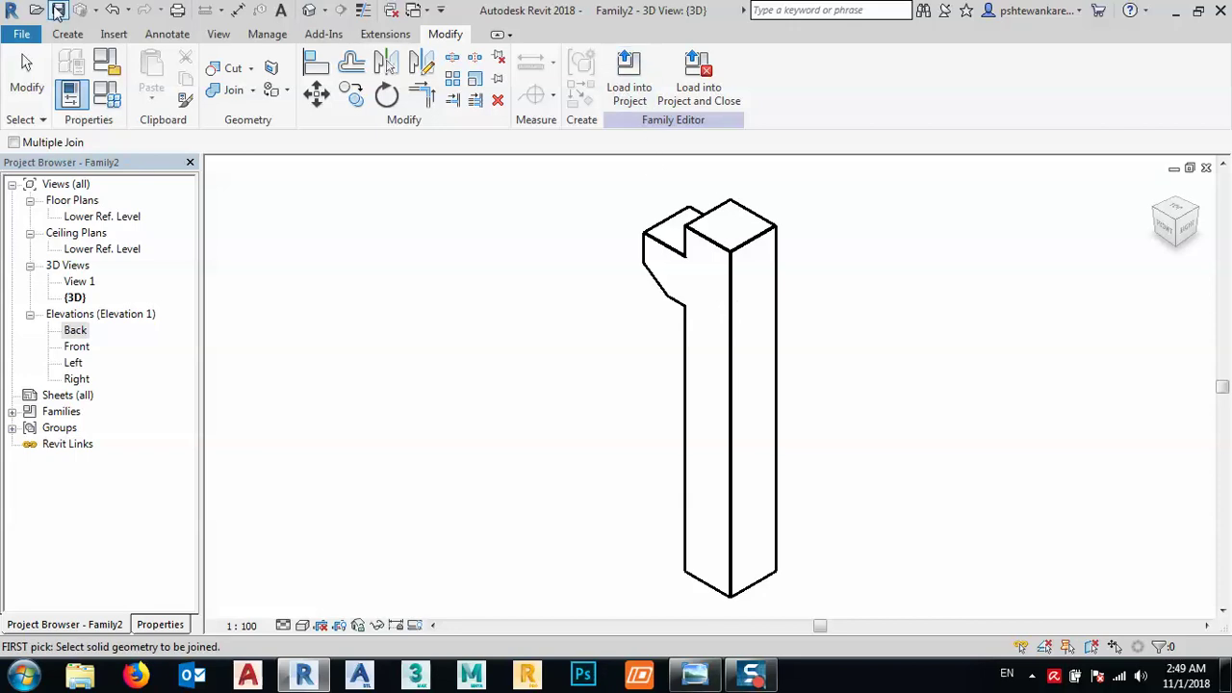
- Create a new project and load the corbel column family into it
left_click(24, 36)
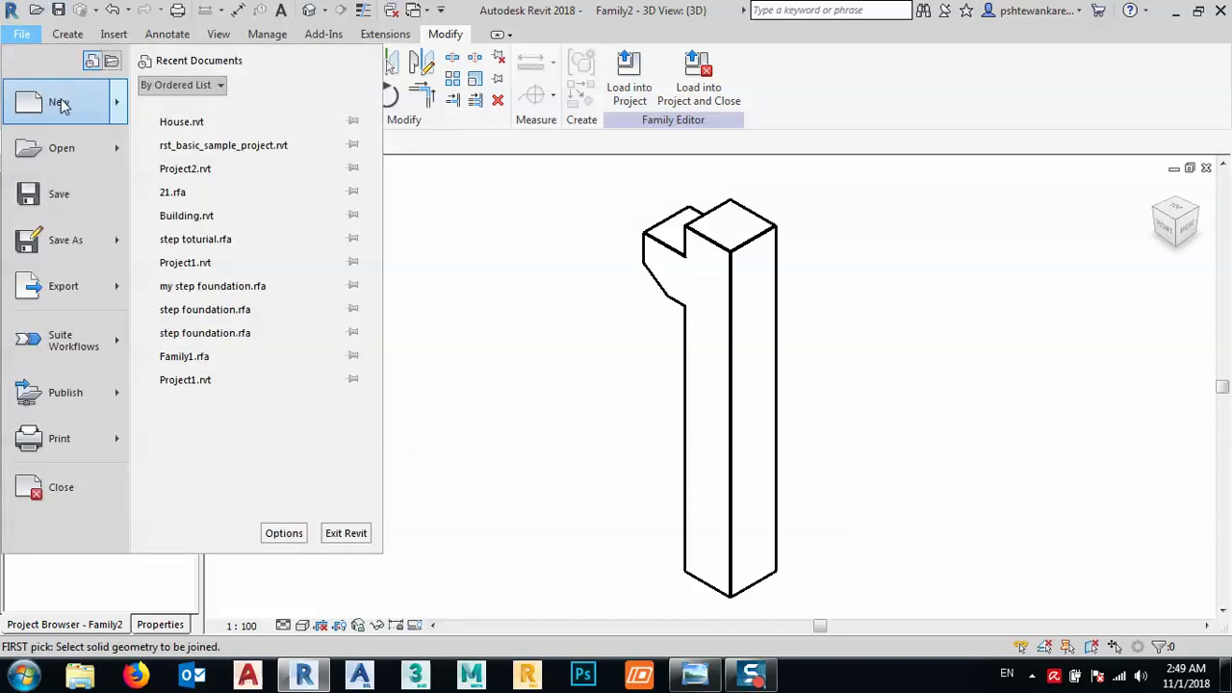
left_click(64, 106)
left_click(469, 377)
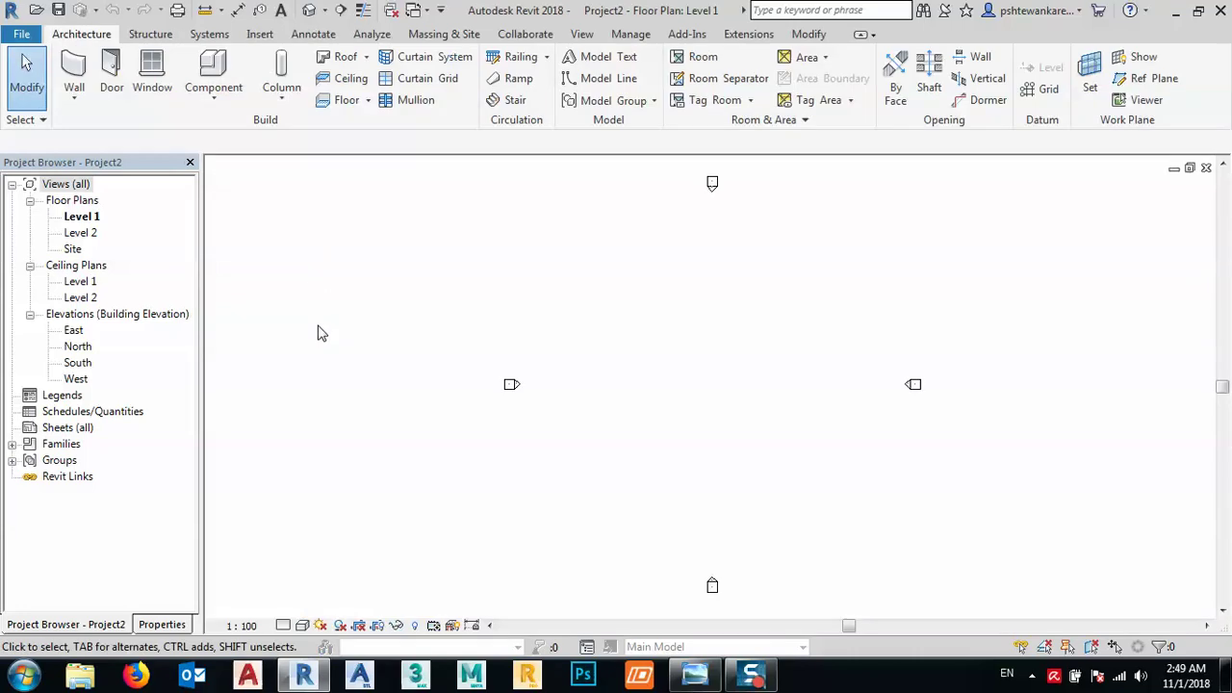
key("ctrl+Tab")
key("ctrl+Tab")
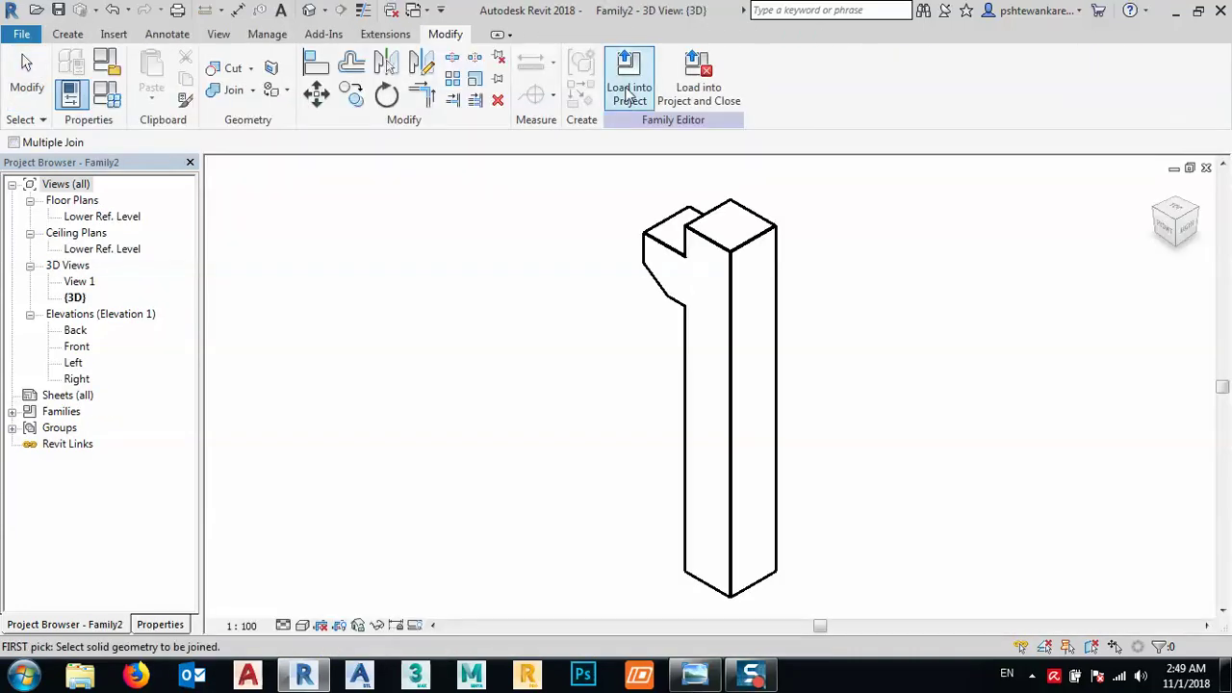
left_click(628, 77)
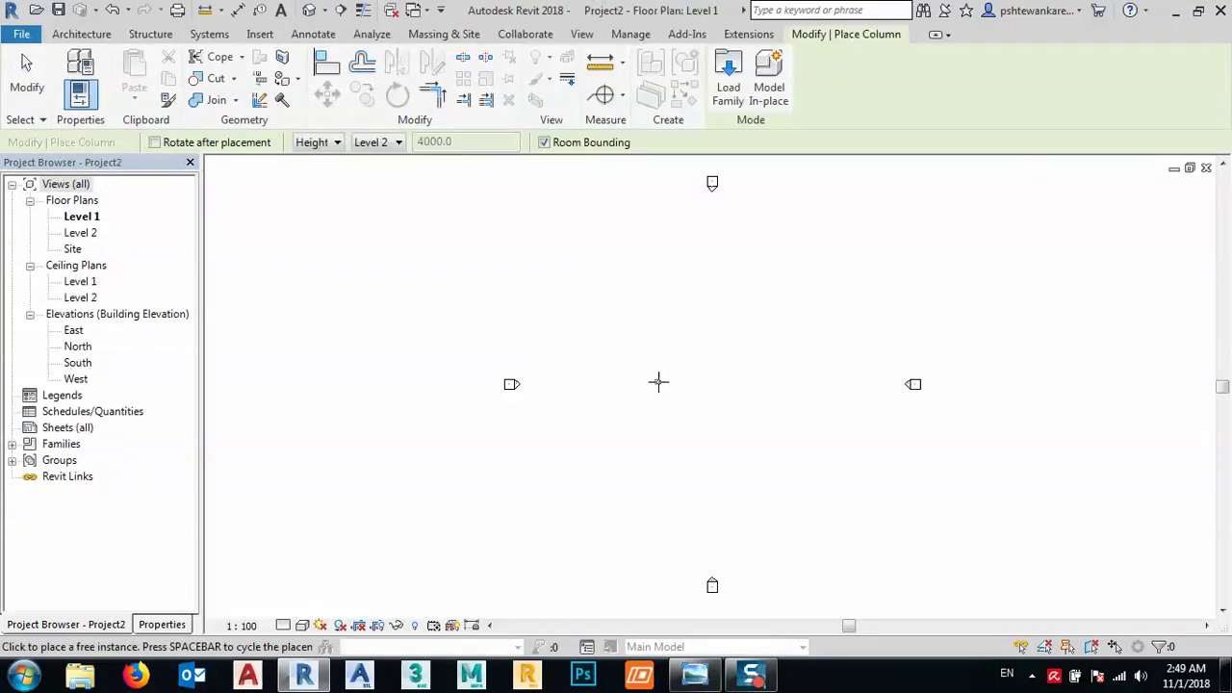
- Place one instance of the corbel column between the elevation markers in the Level 1 plan and show it in the default 3D view
left_click(658, 382)
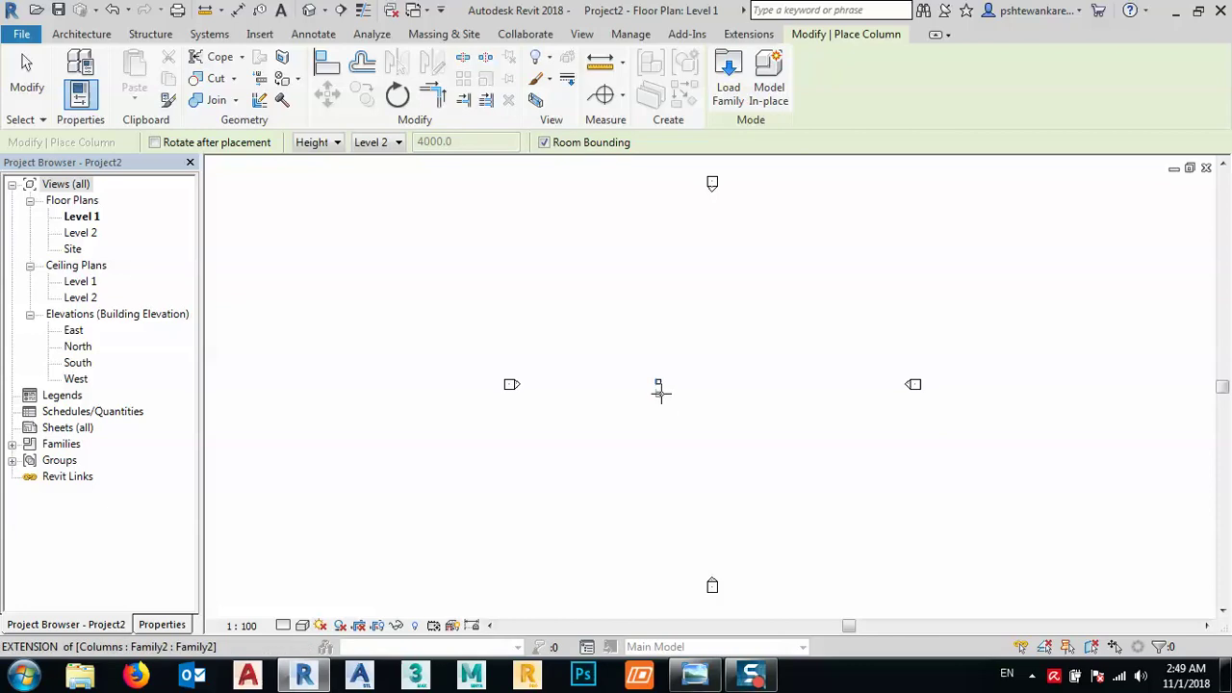
scroll(659, 380, "up", 5)
scroll(652, 383, "up", 3)
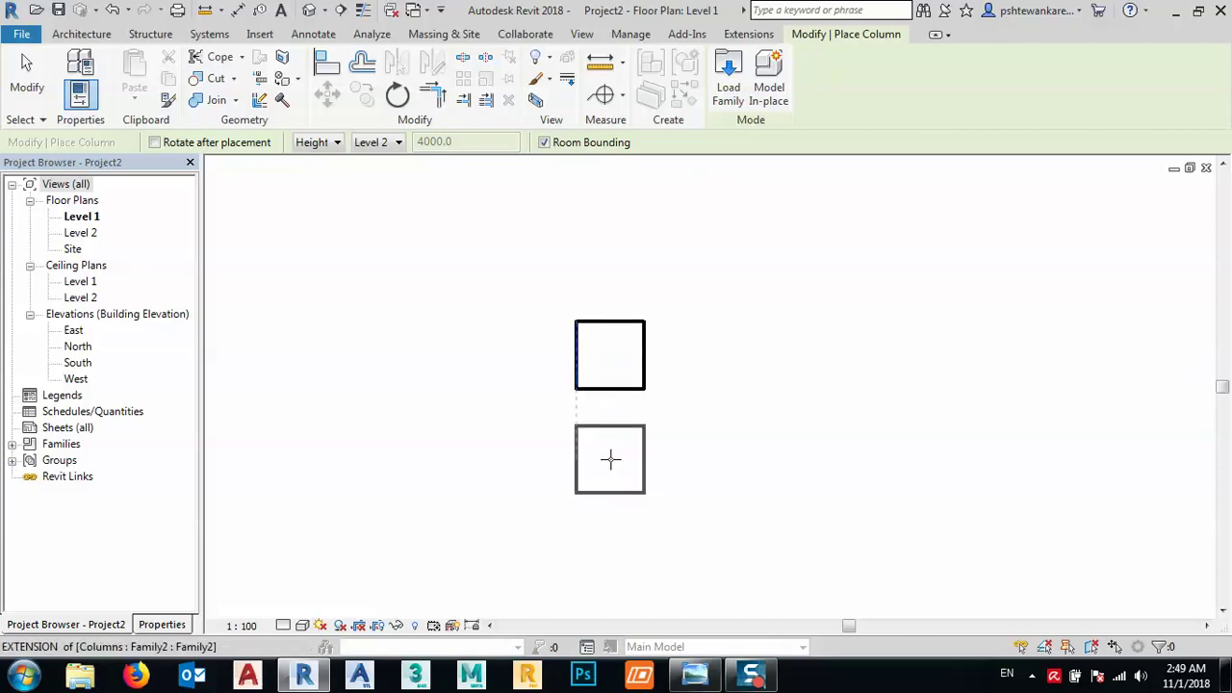
left_click(610, 459)
key("Escape")
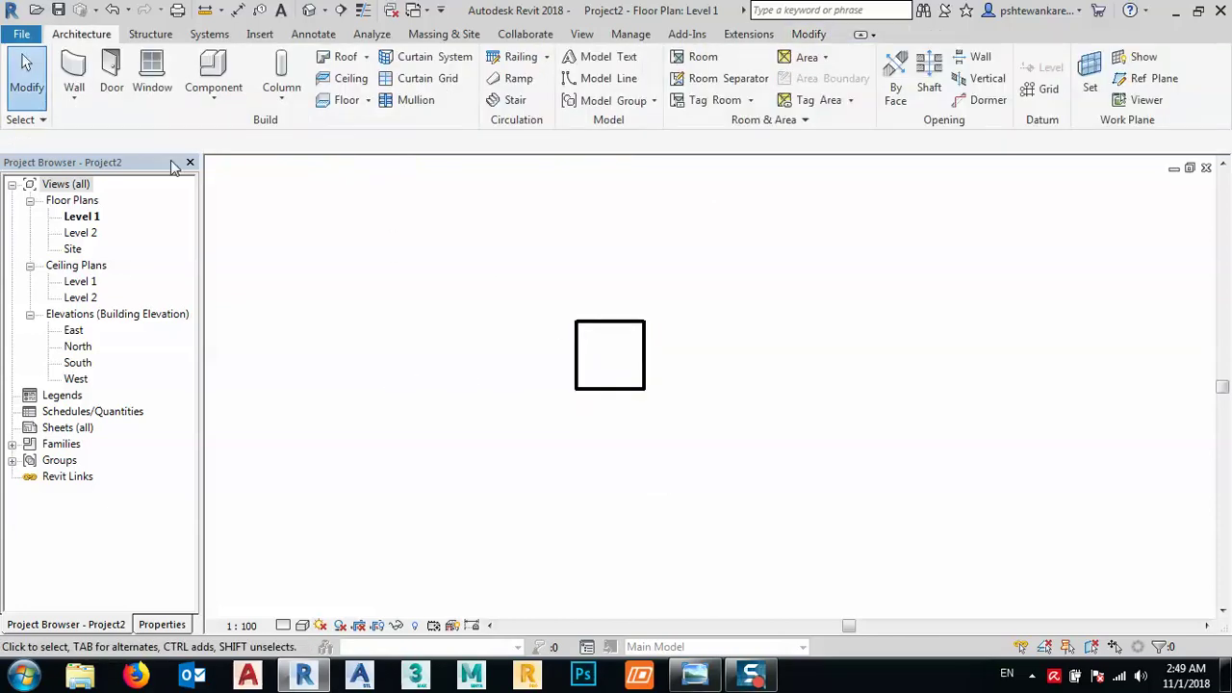
left_click(311, 12)
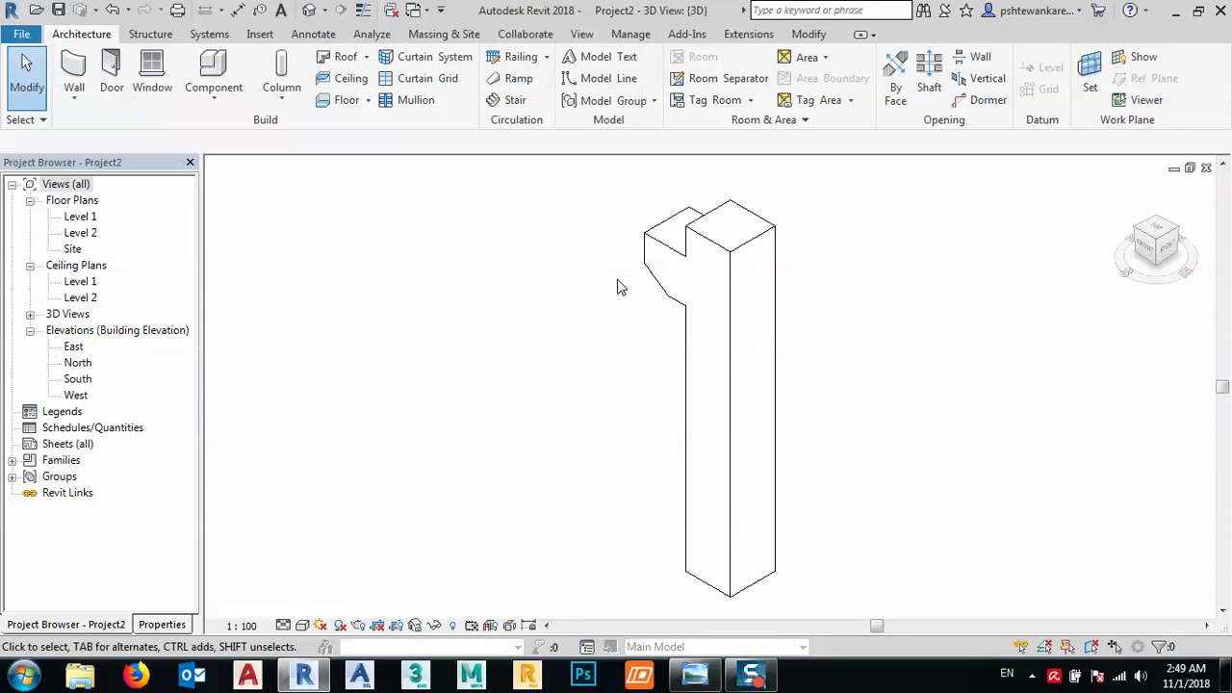
- In the placed column's type properties, set the corbel bottom width to 250 and the corbel height to 600
left_click(727, 291)
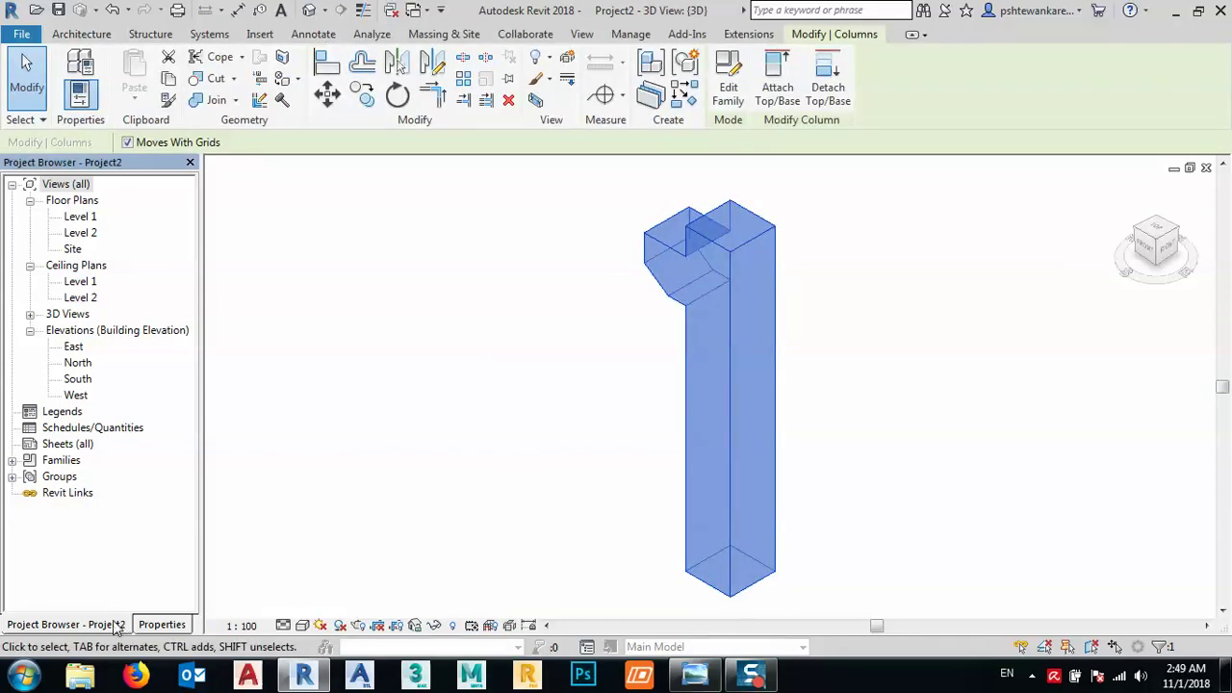
left_click(162, 625)
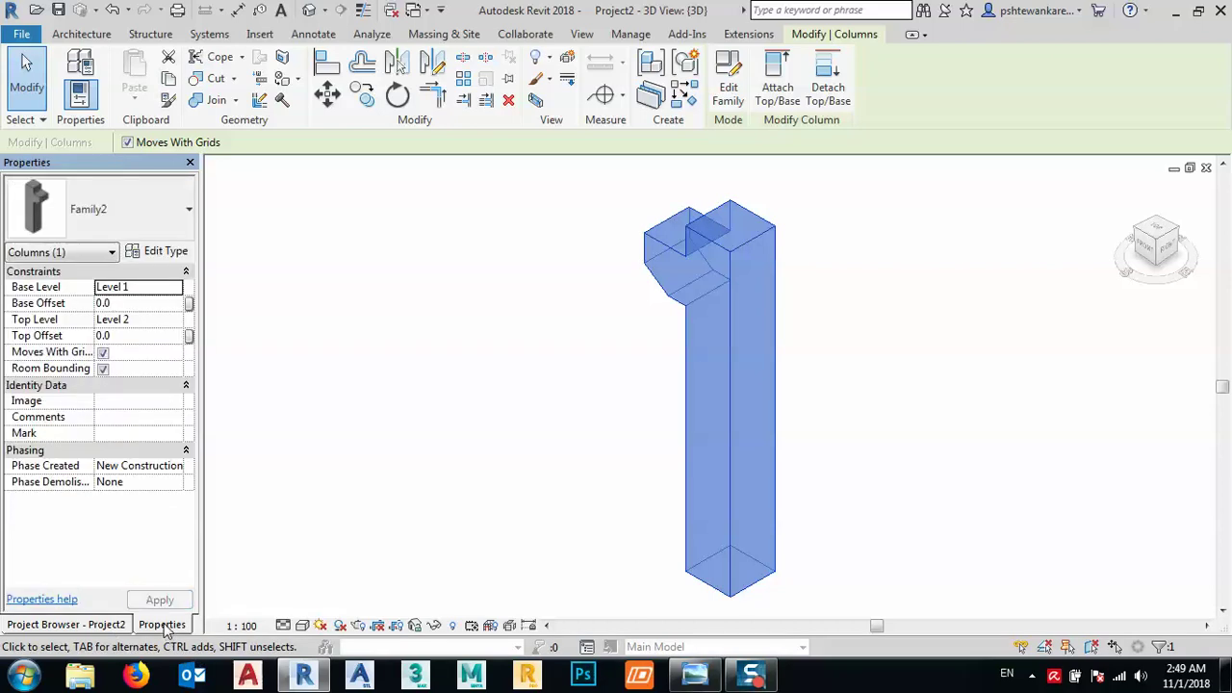
left_click(159, 252)
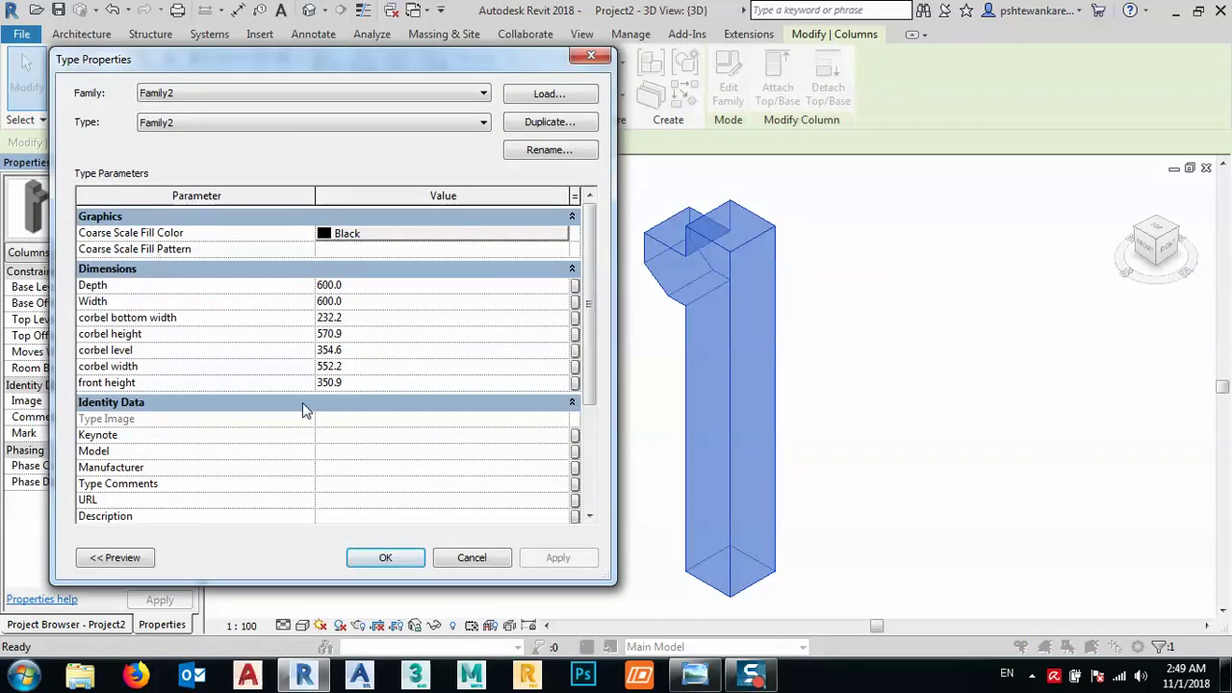
left_click(362, 319)
type("2")
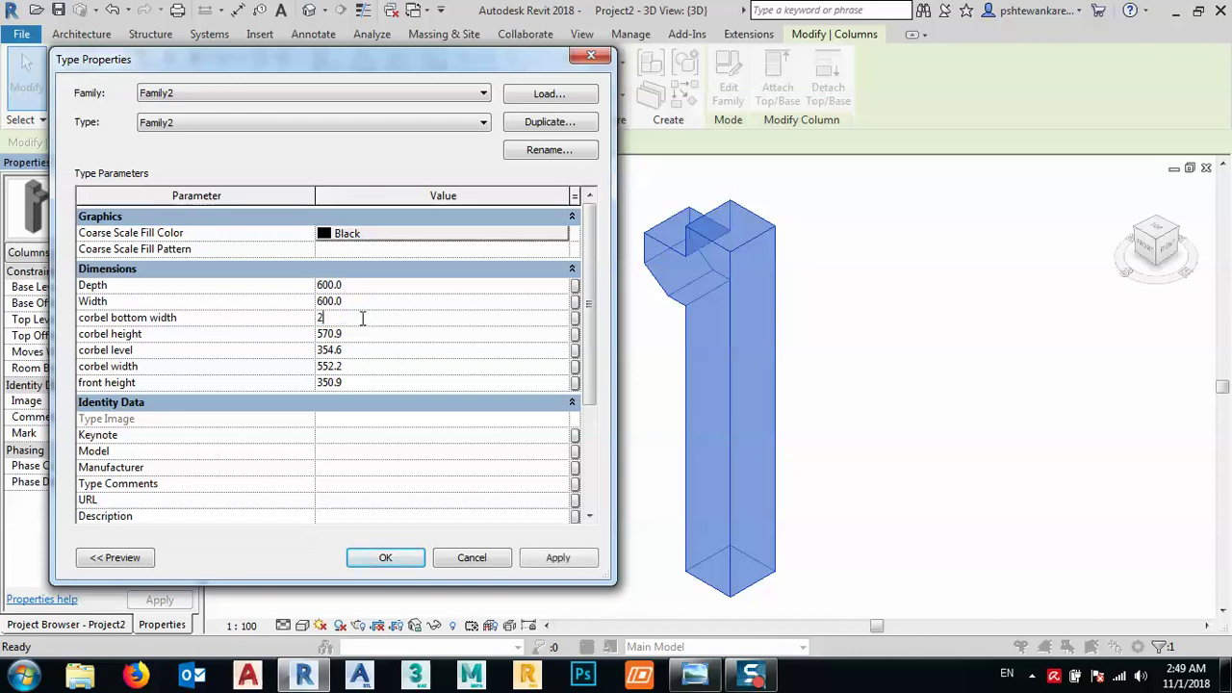
type("50")
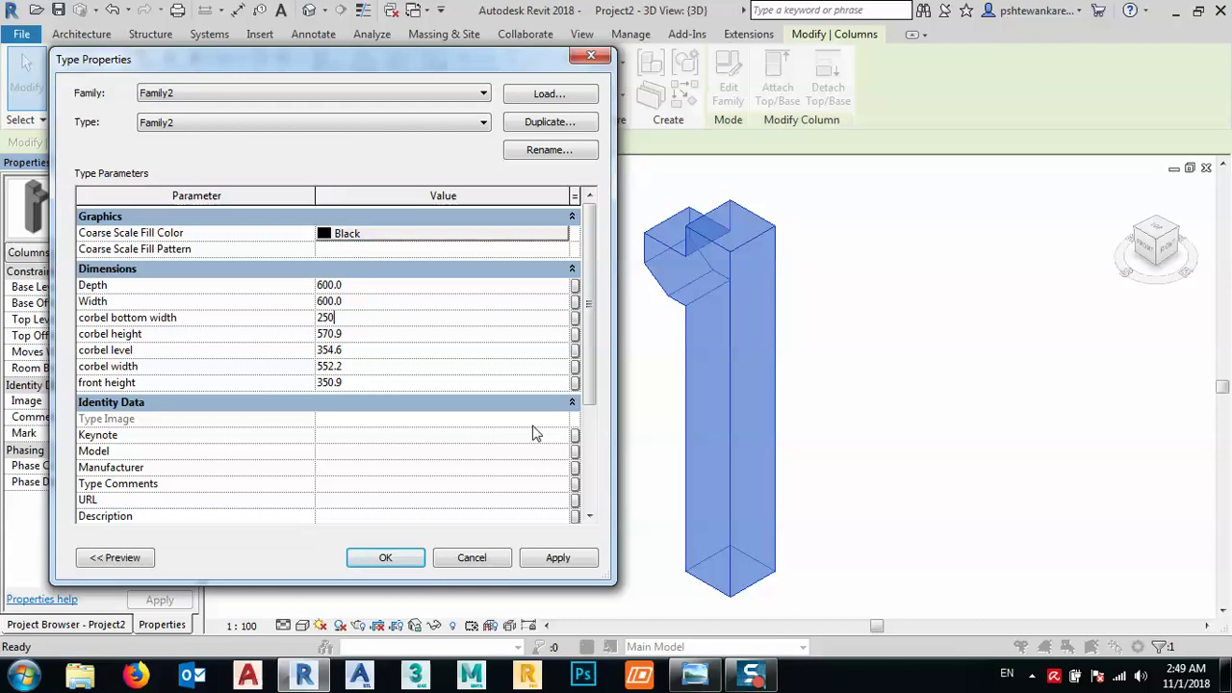
left_click(352, 335)
type("600")
- Set the corbel level to 400, corbel width to 500 and front height to 250, and apply the column type changes
left_click(350, 352)
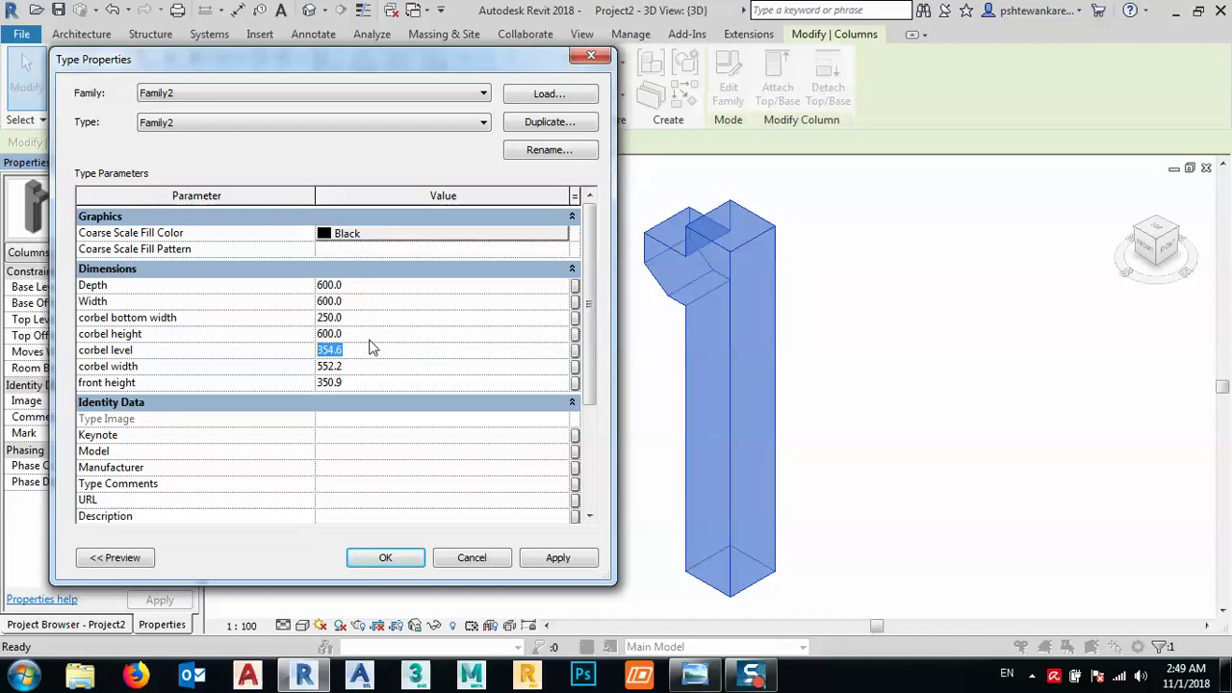
type("400")
left_click(357, 365)
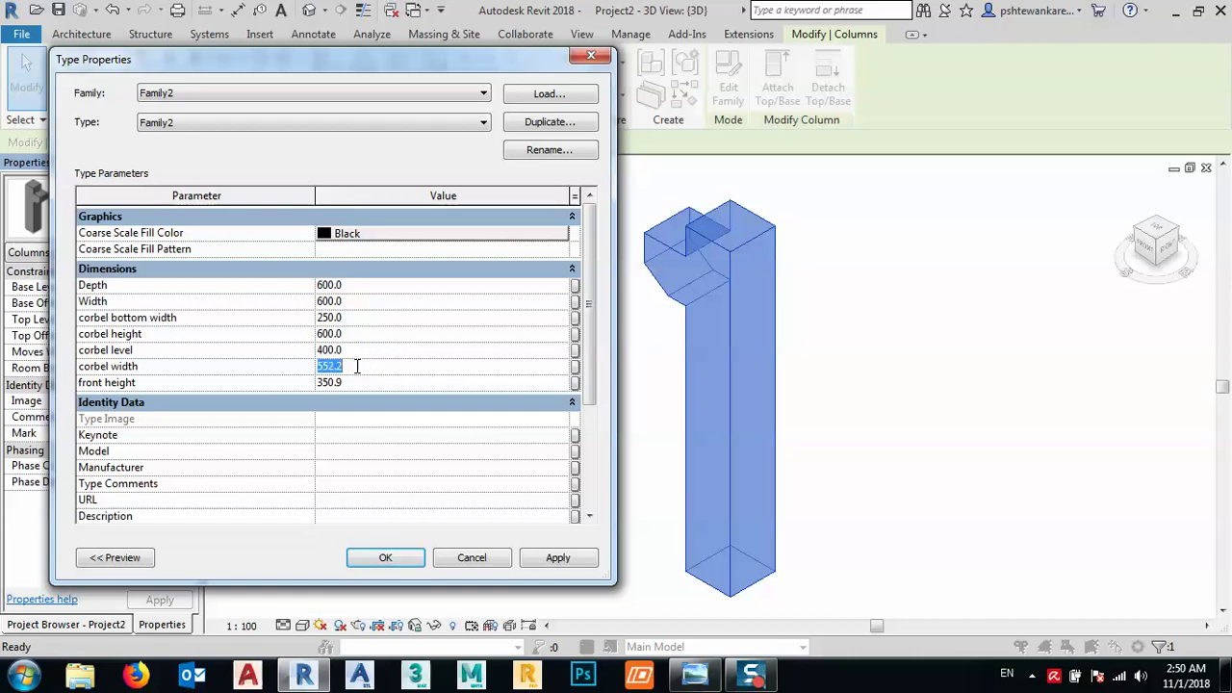
type("500")
left_click(350, 382)
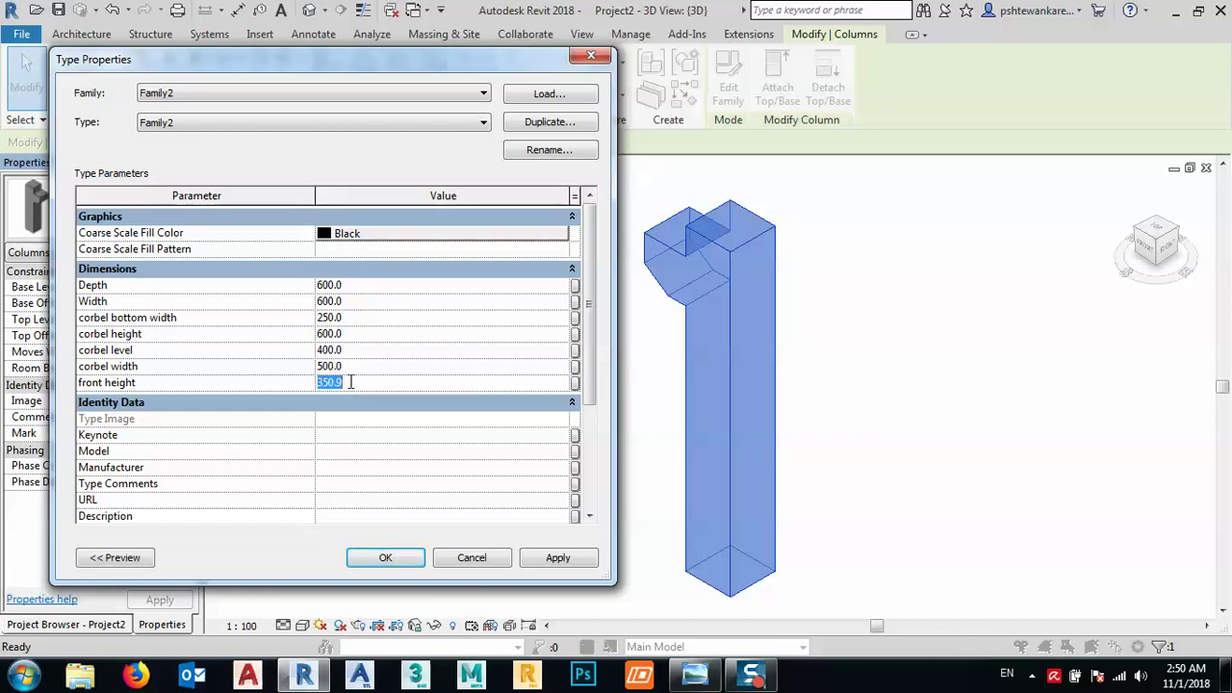
type("250")
left_click(545, 559)
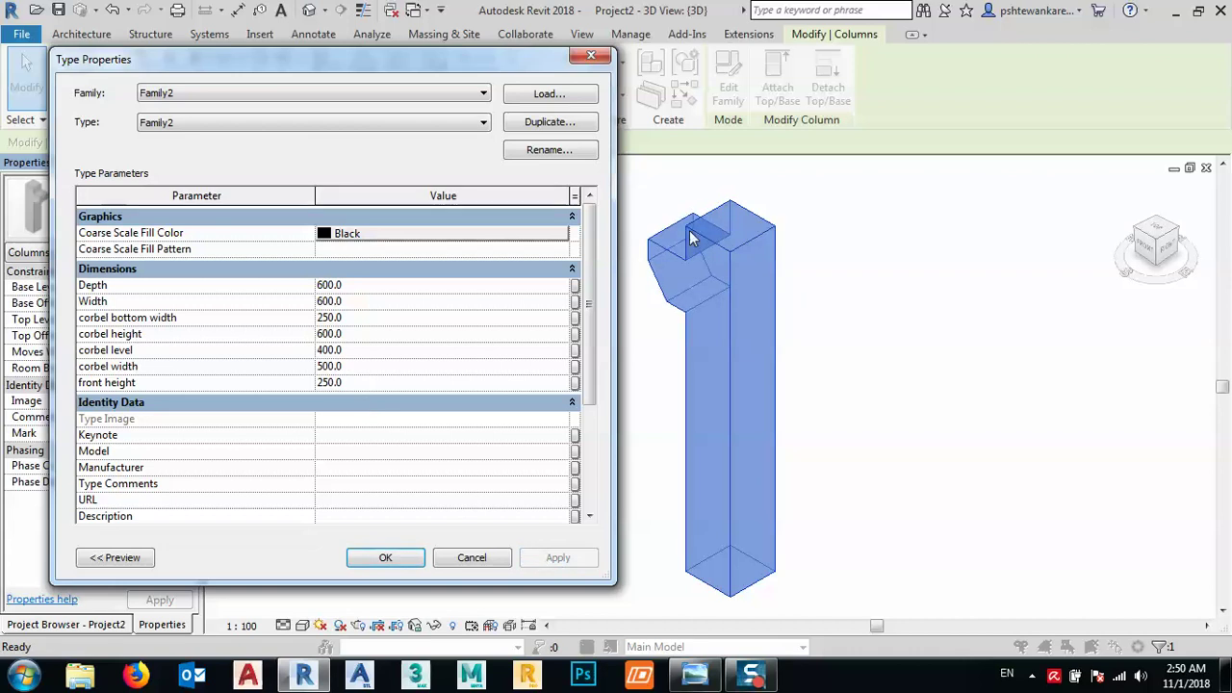
left_click(383, 559)
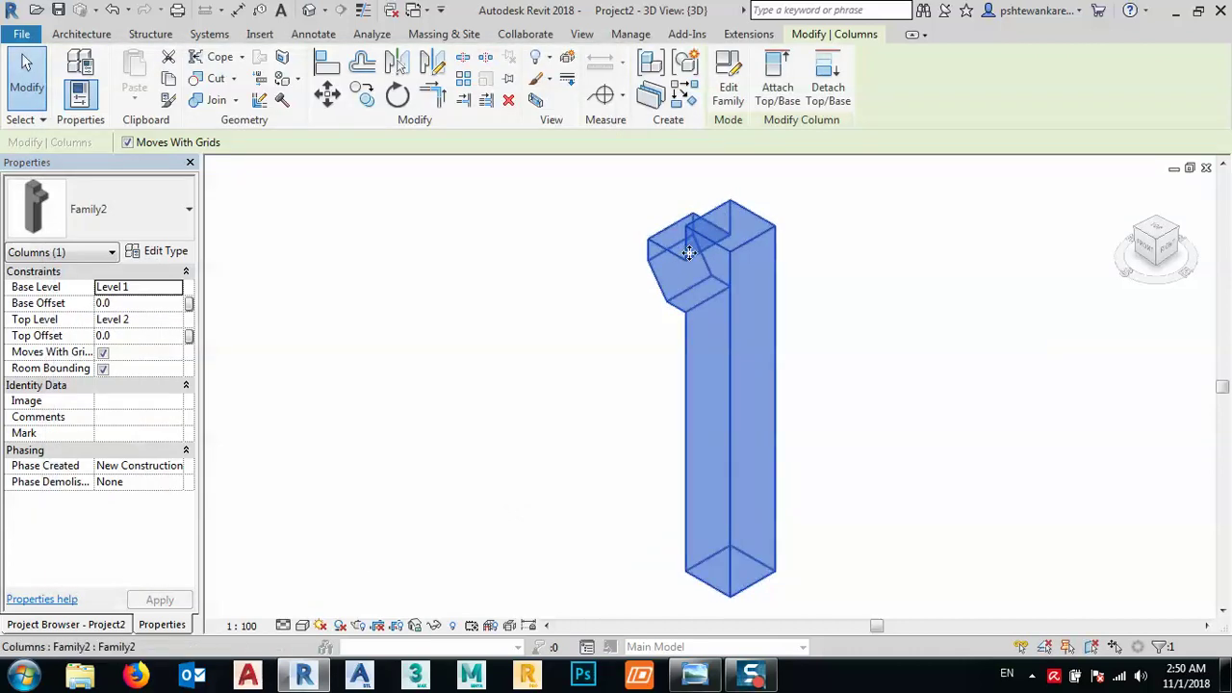
- Raise Level 2 to an elevation of 6000 in the East elevation and return to the default 3D view
left_click(163, 626)
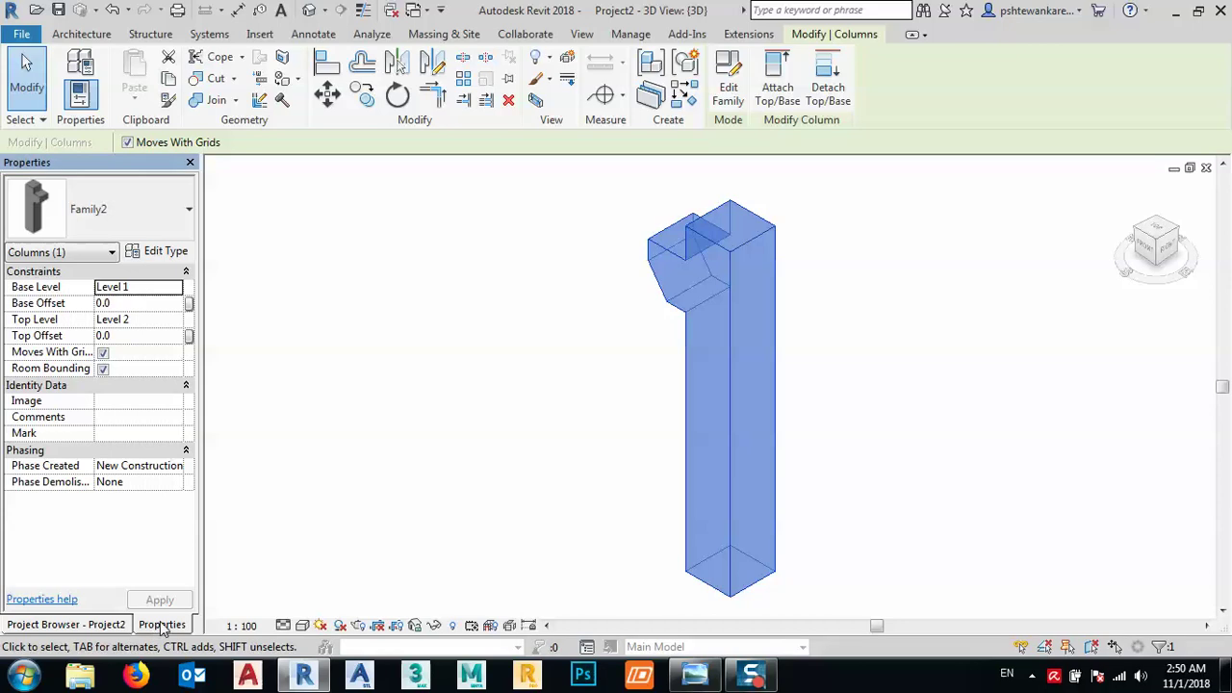
left_click(121, 626)
double_click(73, 347)
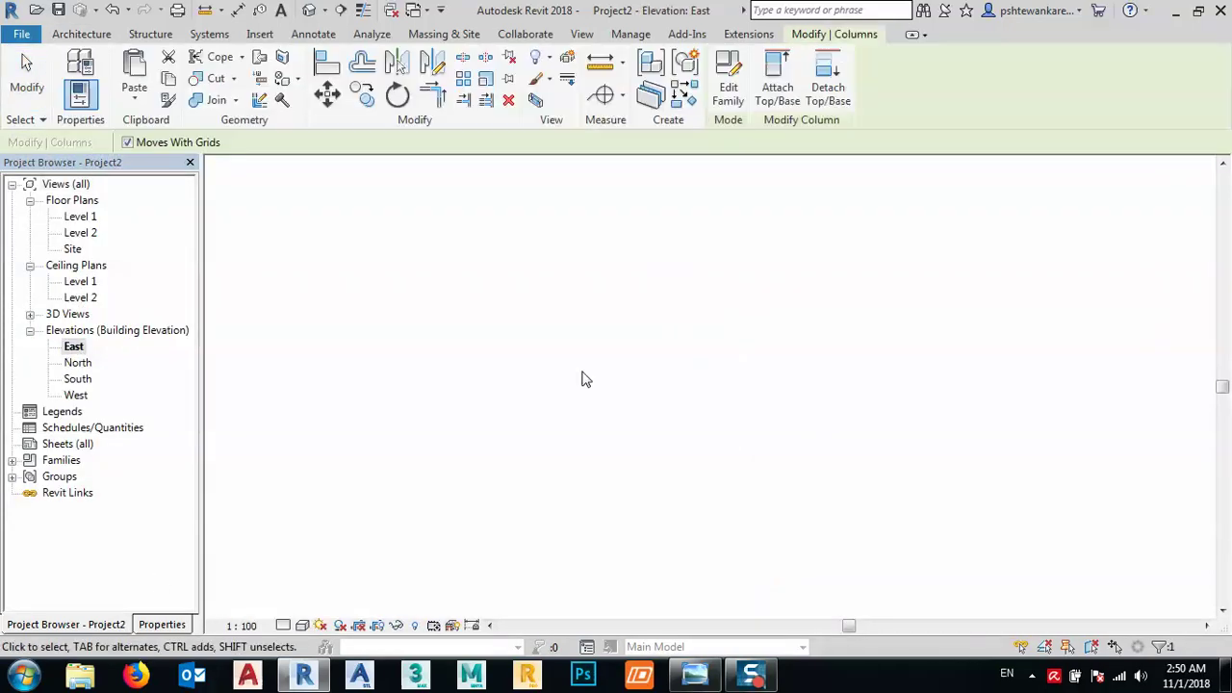
left_click(1123, 347)
left_click(1122, 341)
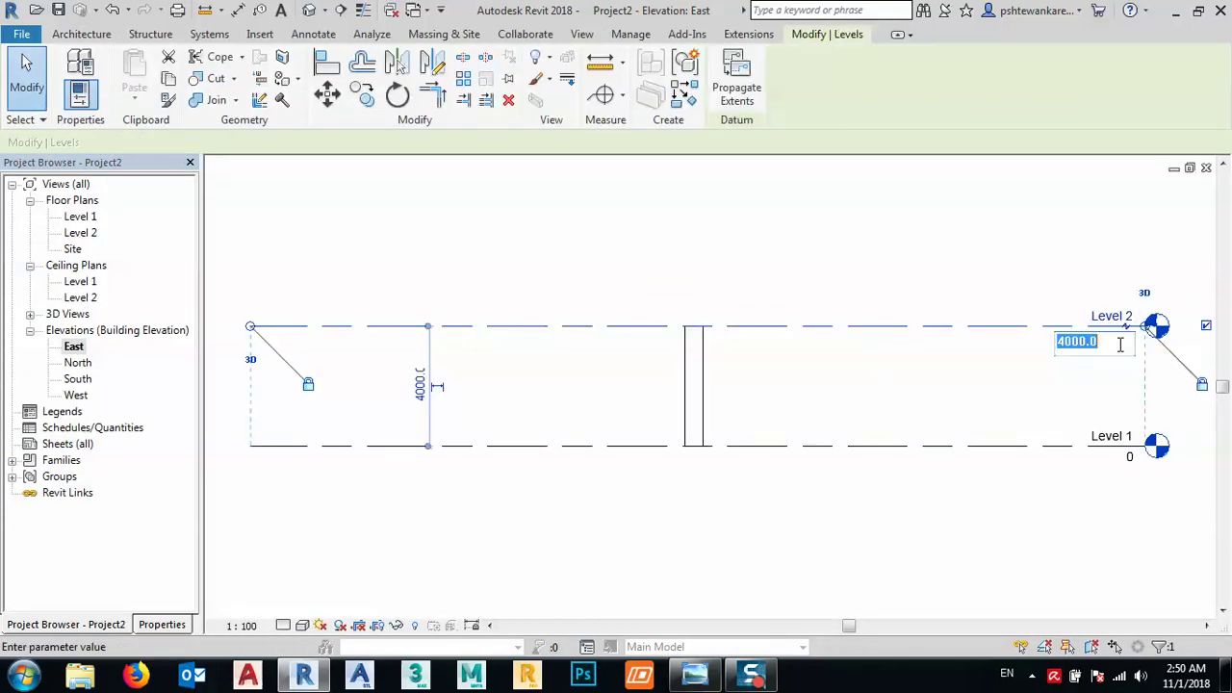
type("6")
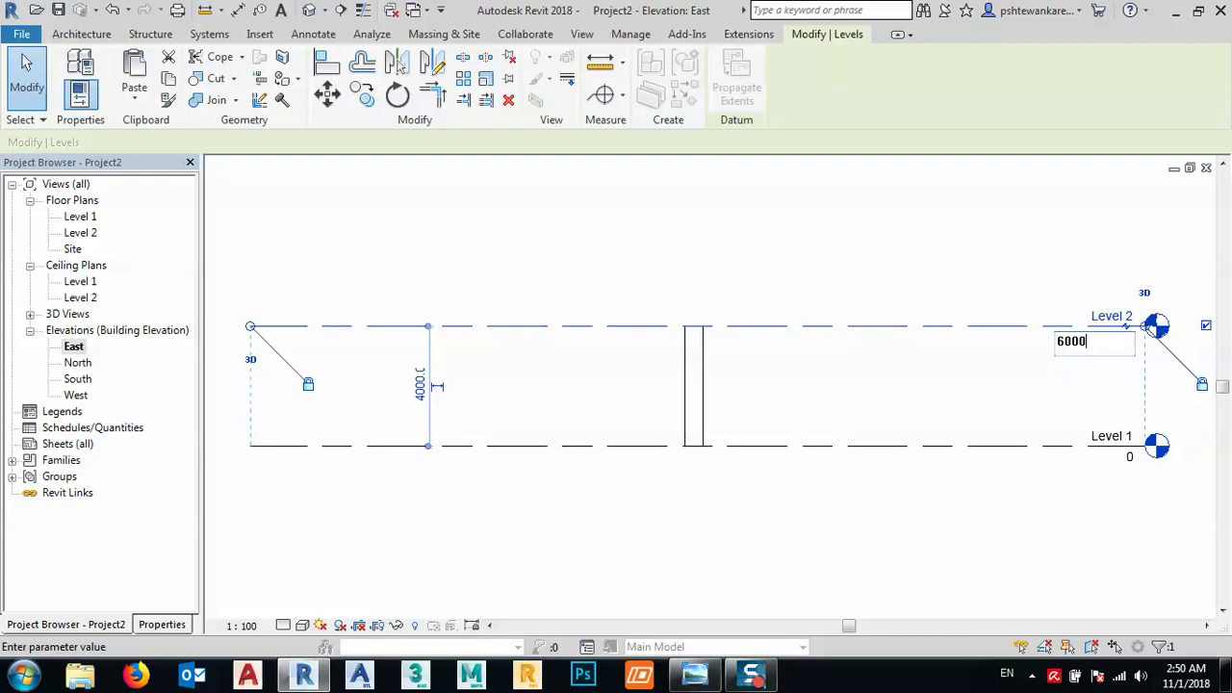
type("000")
key("Return")
left_click(718, 379)
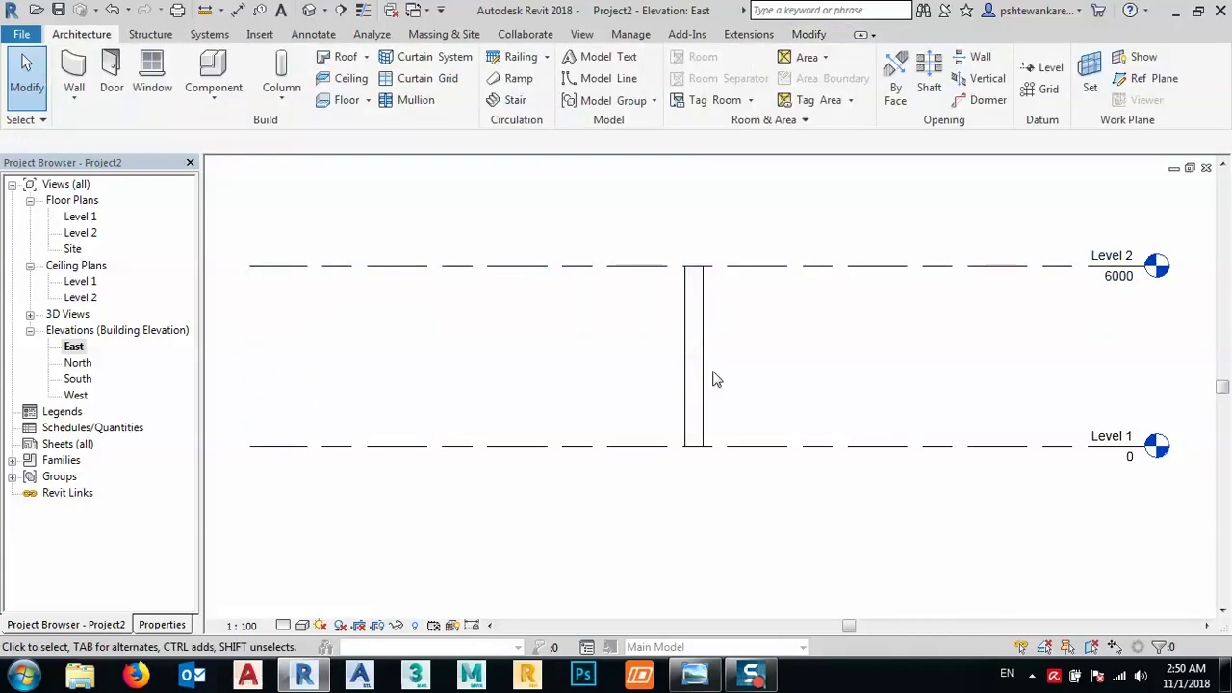
left_click(309, 10)
- Set the column type's corbel level to 800 and apply the change
middle_click_drag(689, 318, 619, 509)
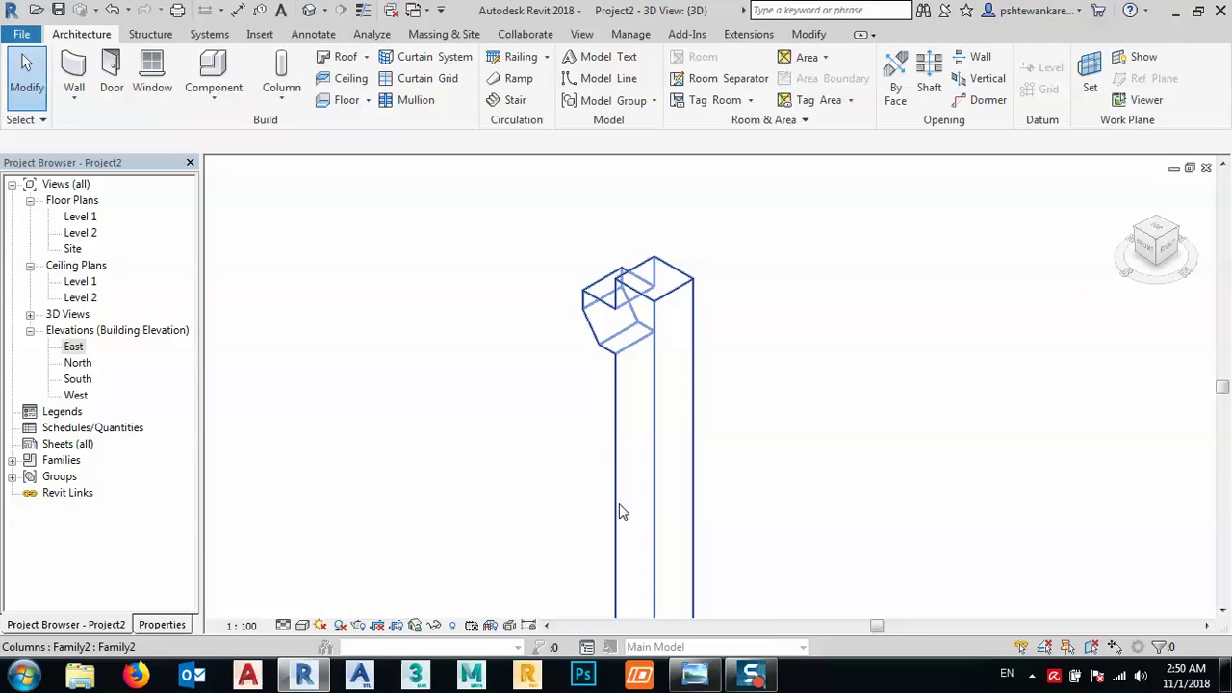
scroll(612, 301, "up", 3)
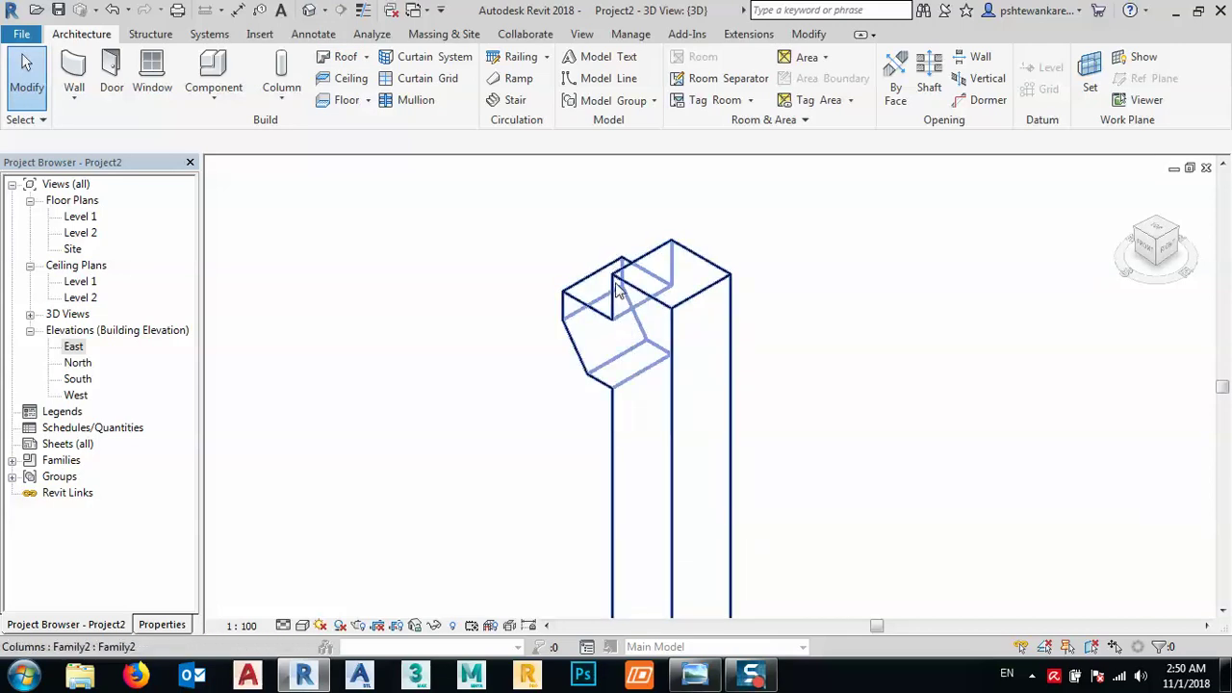
middle_click_drag(618, 303, 606, 278)
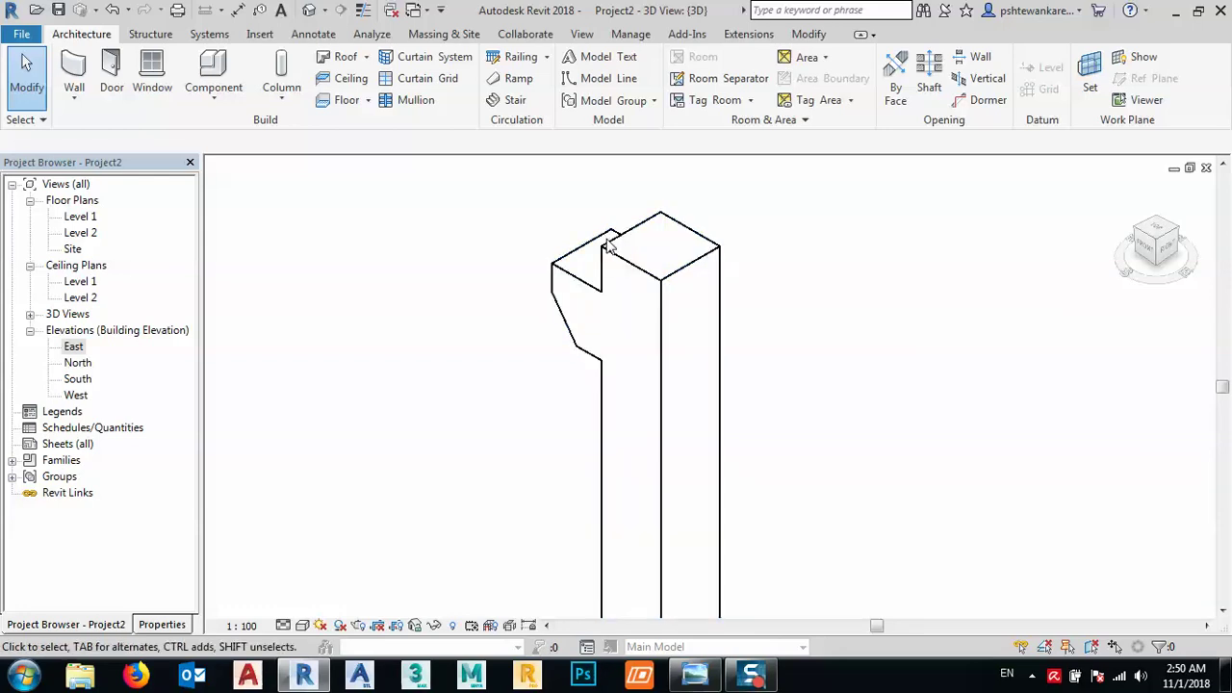
scroll(605, 275, "down", 2)
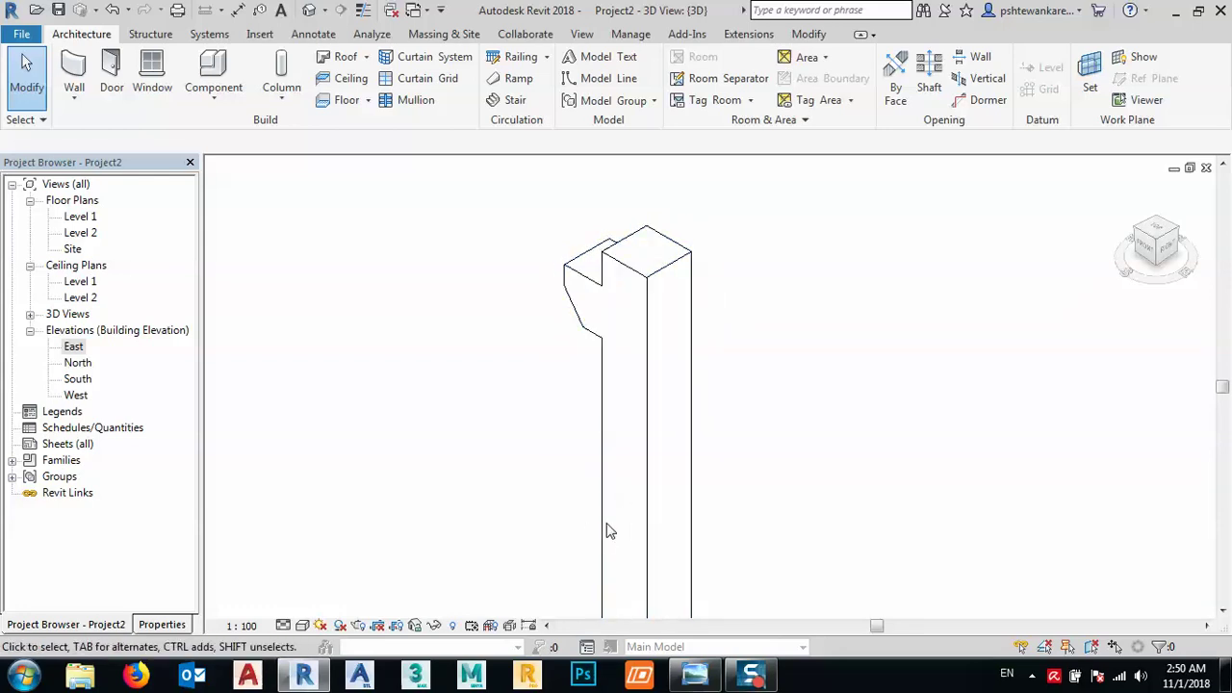
left_click(605, 284)
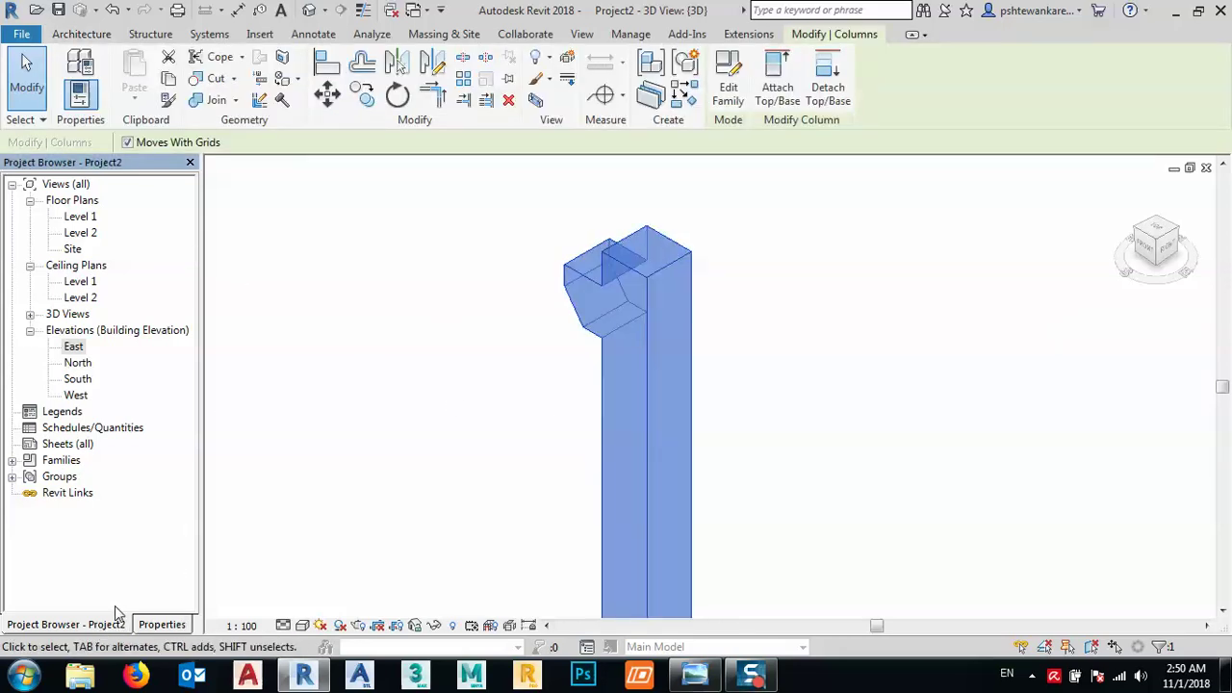
left_click(168, 626)
left_click(169, 253)
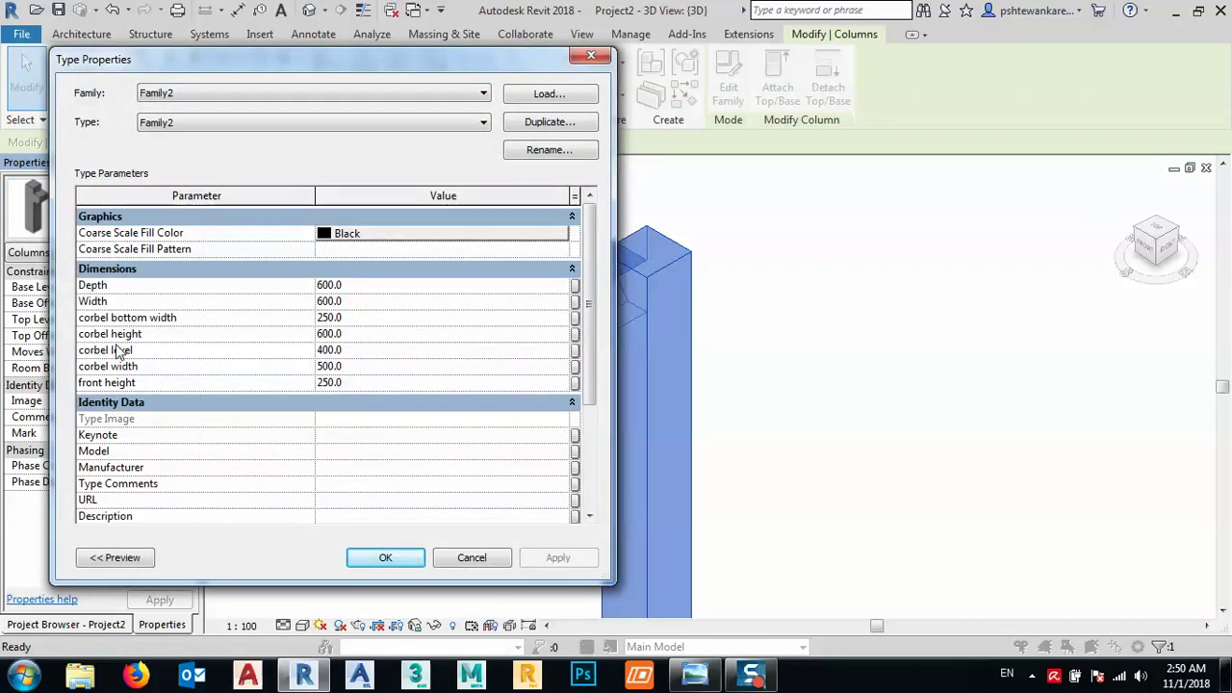
left_click(357, 351)
type("800")
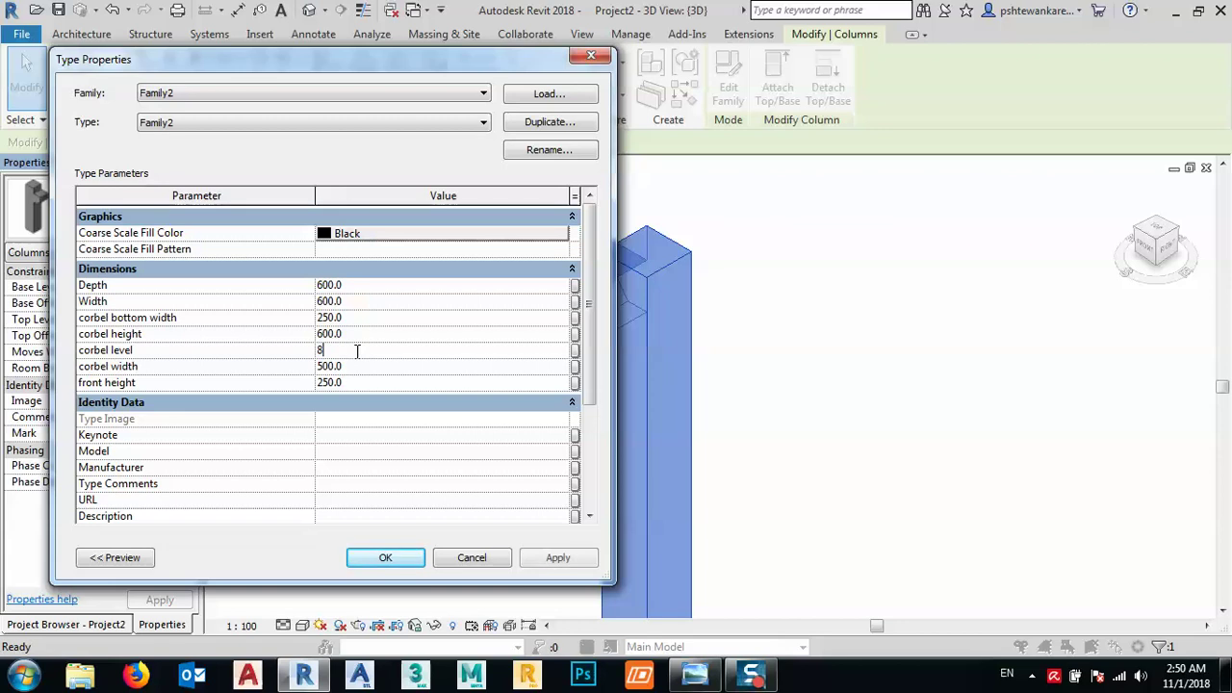
left_click(558, 559)
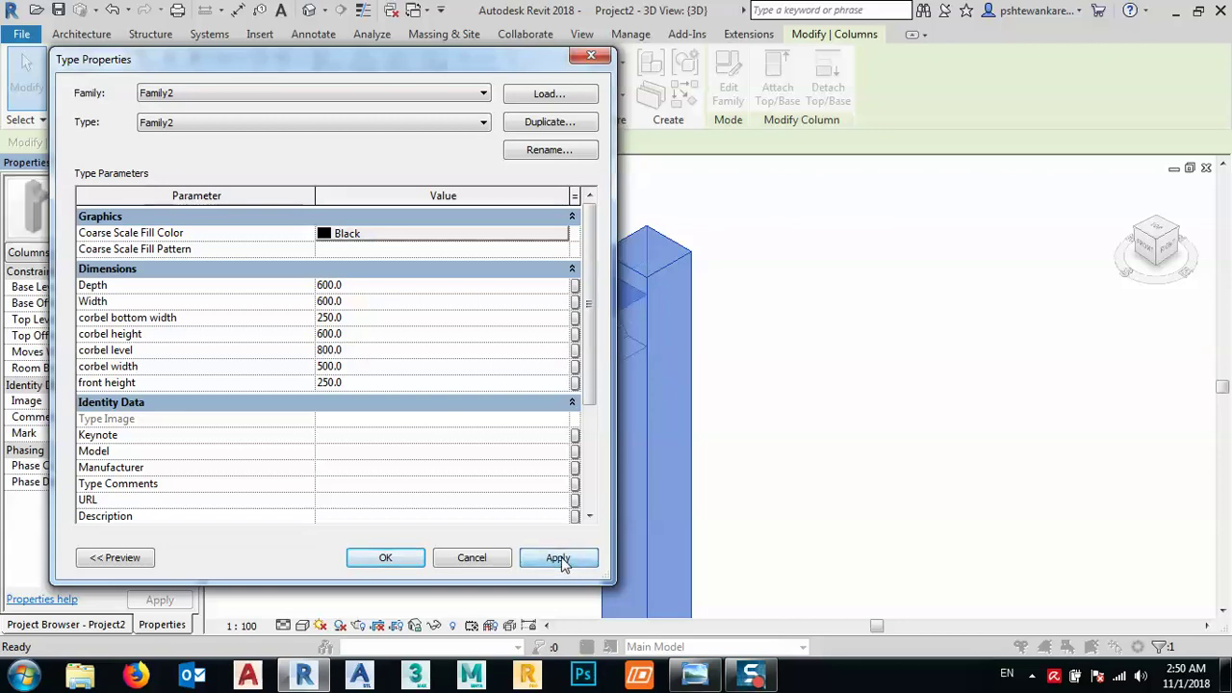
left_click(386, 558)
left_click(631, 389)
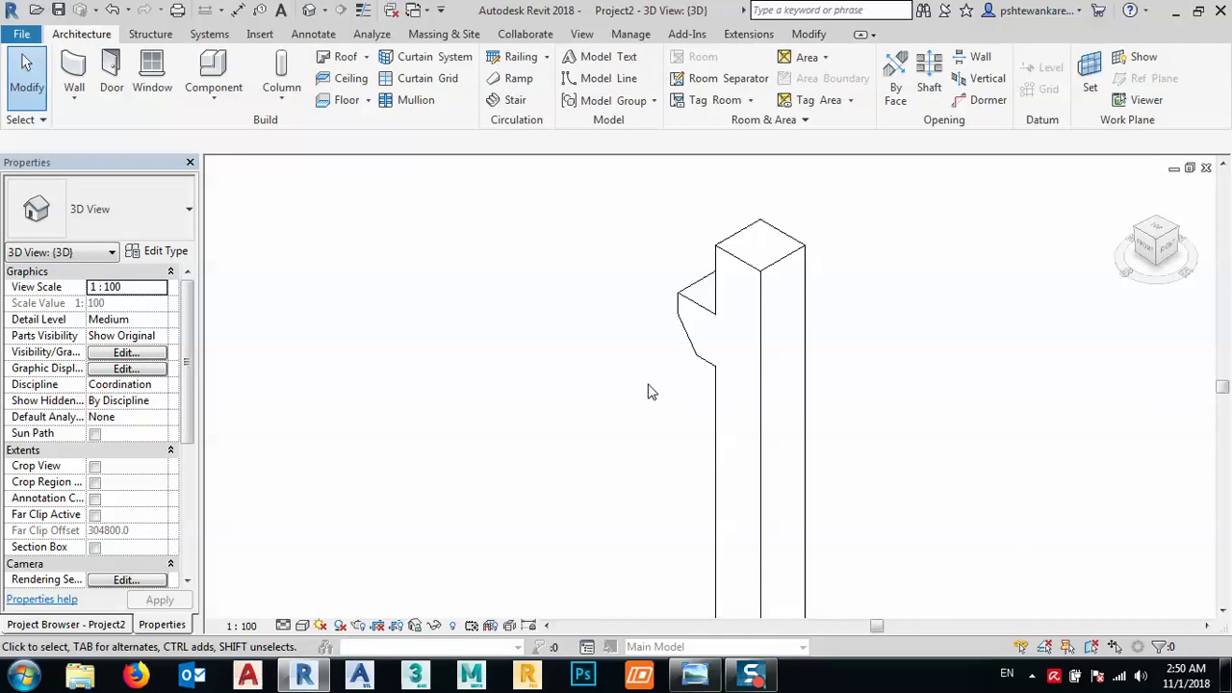
- Examine the column and its lowered corbel from several angles in the 3D view, including close up from the front
scroll(726, 336, "up", 1)
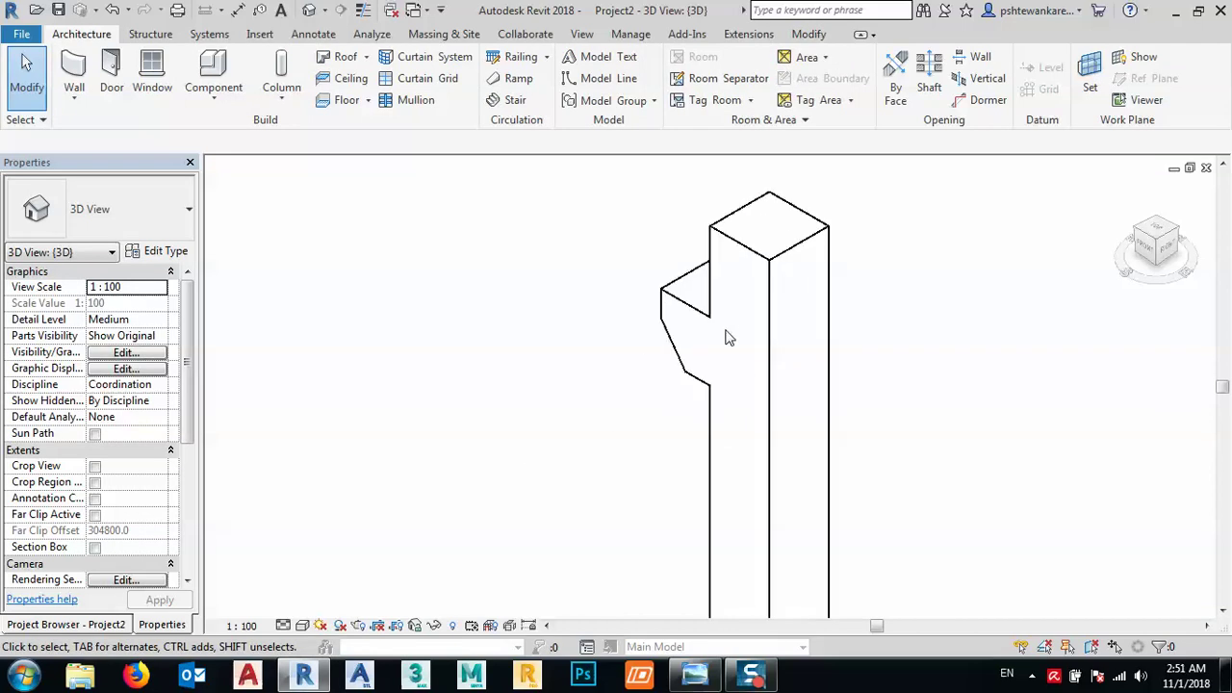
scroll(606, 358, "down", 2)
scroll(606, 358, "down", 1)
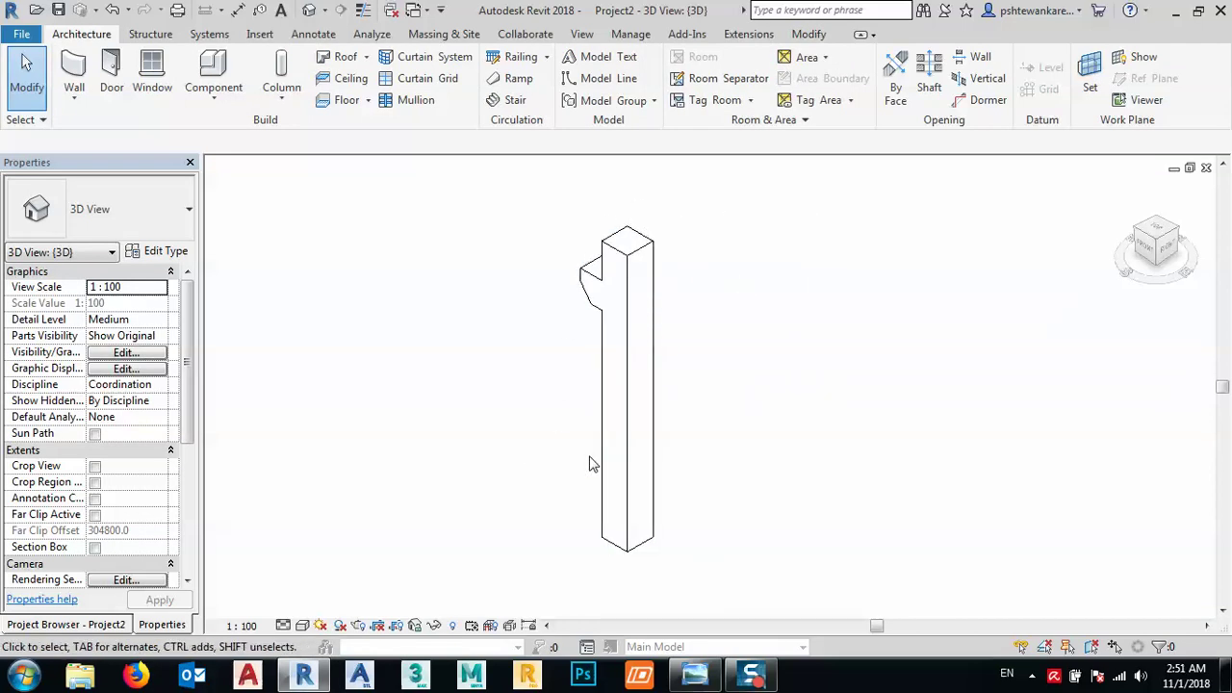
middle_click_drag(658, 259, 652, 283)
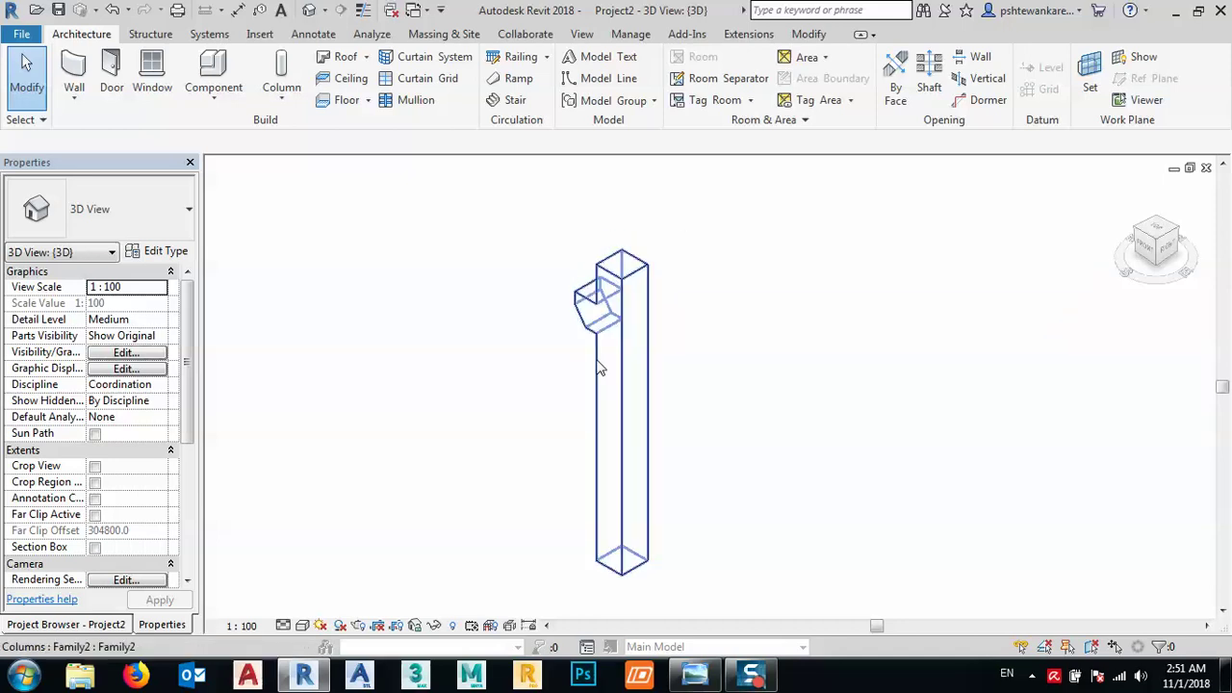
middle_click_drag(602, 386, 718, 287, "shift")
scroll(605, 301, "up", 2)
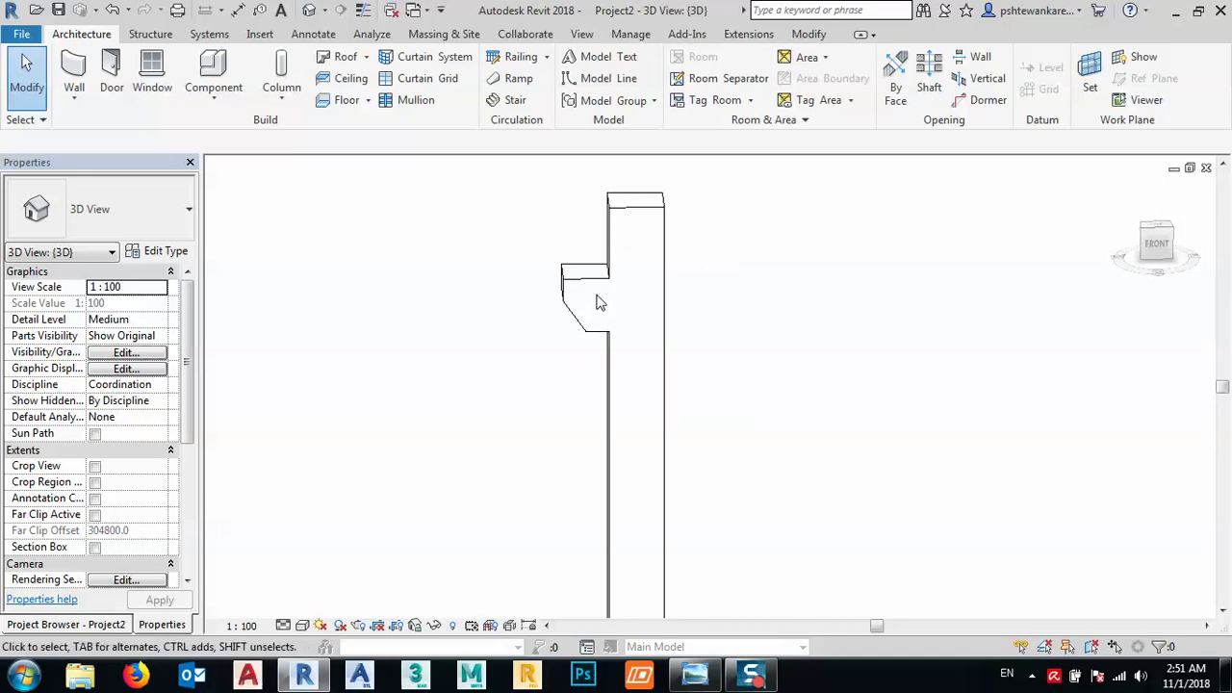
middle_click_drag(601, 325, 663, 253, "shift")
scroll(572, 303, "up", 2)
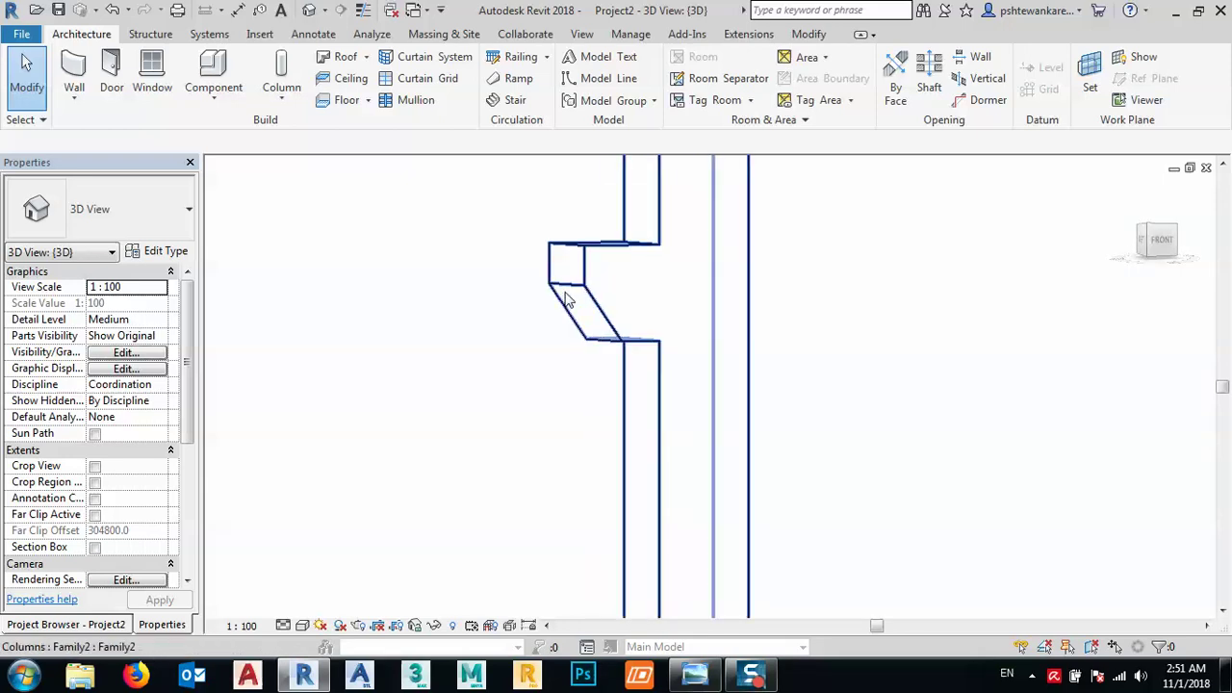
mouse_move(636, 342)
middle_mouse_down("shift")
mouse_move(616, 347)
mouse_move(649, 349)
middle_mouse_up("shift")
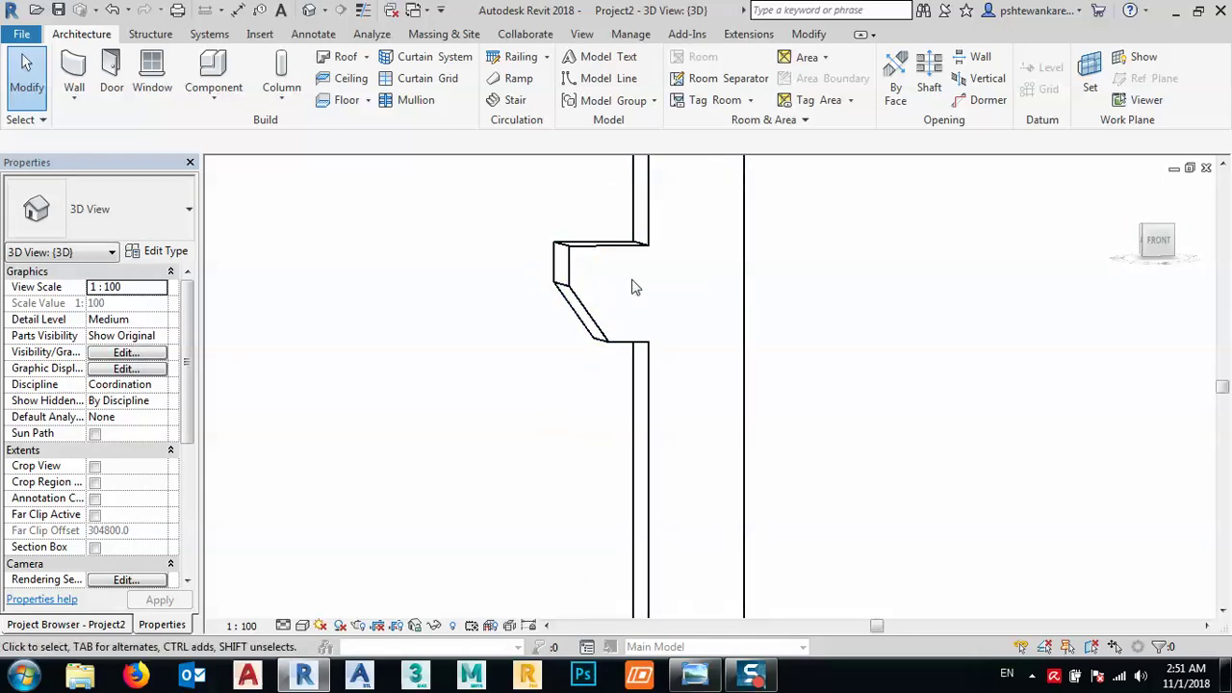
- Set the column type's front height to 350 and apply the change
left_click(161, 251)
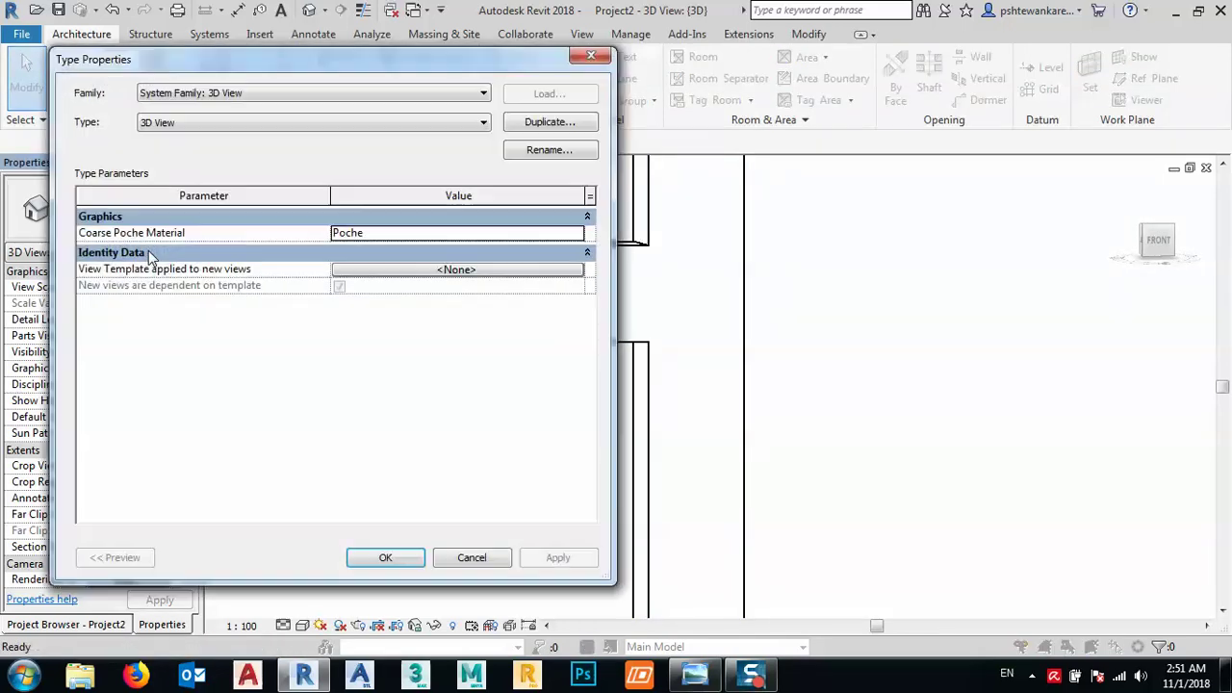
left_click(591, 56)
left_click(586, 288)
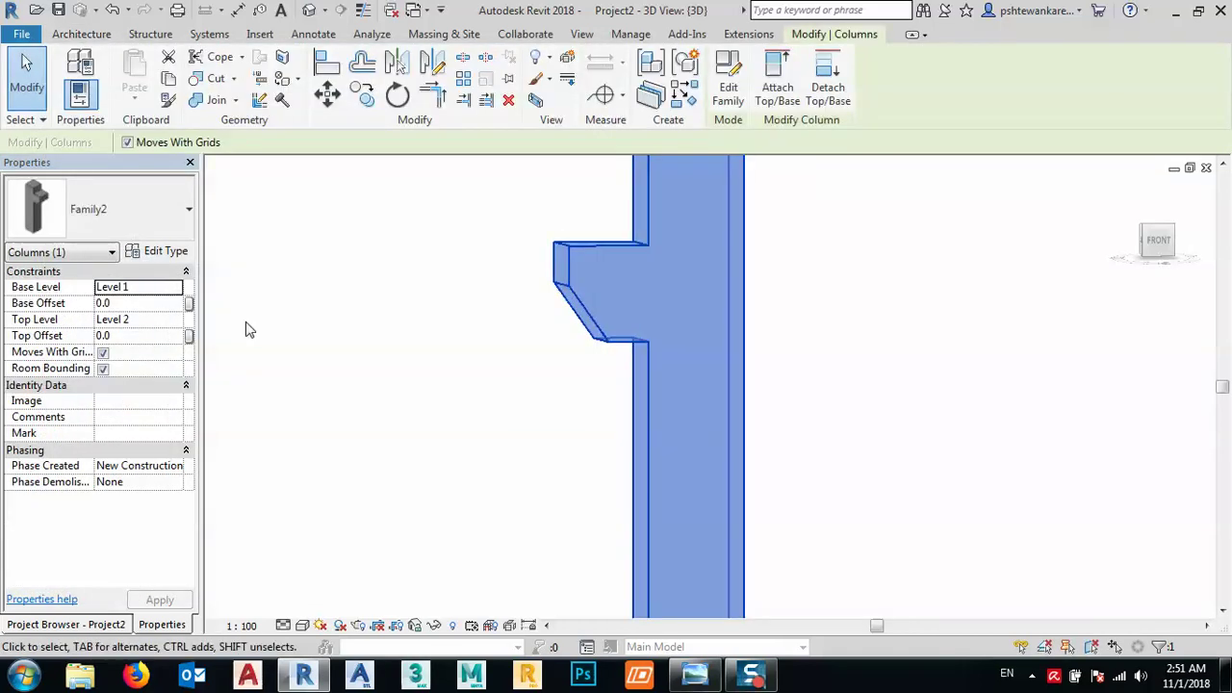
left_click(157, 254)
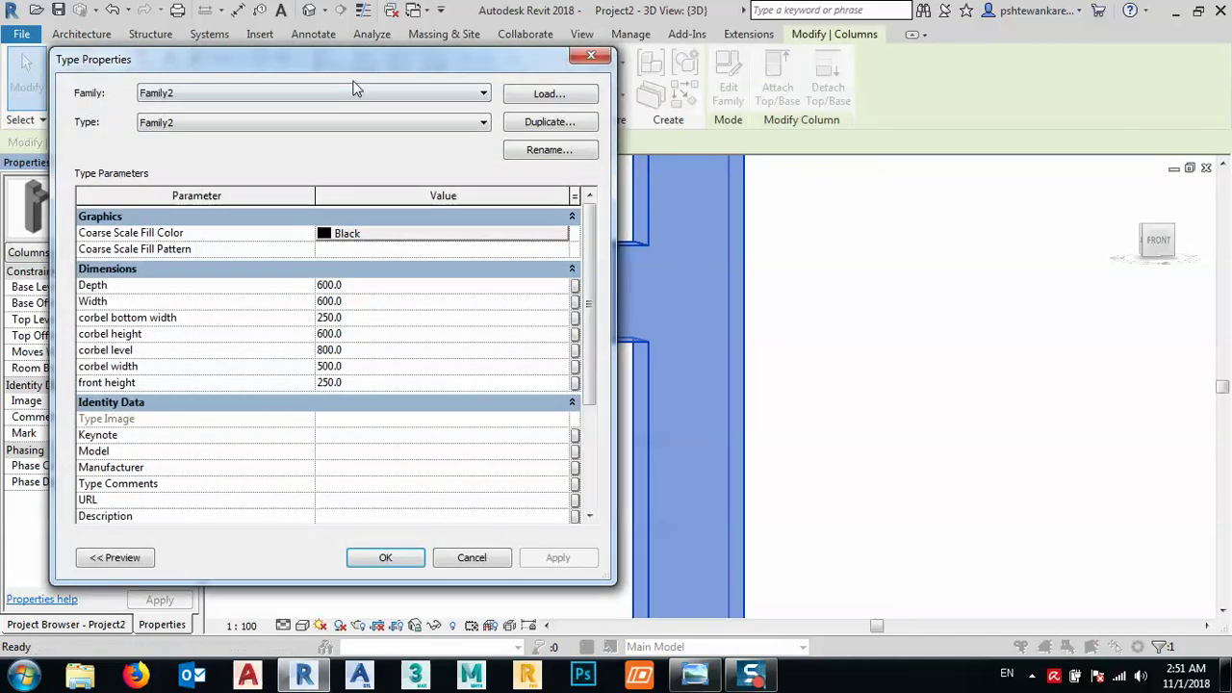
left_click_drag(363, 60, 1092, 136)
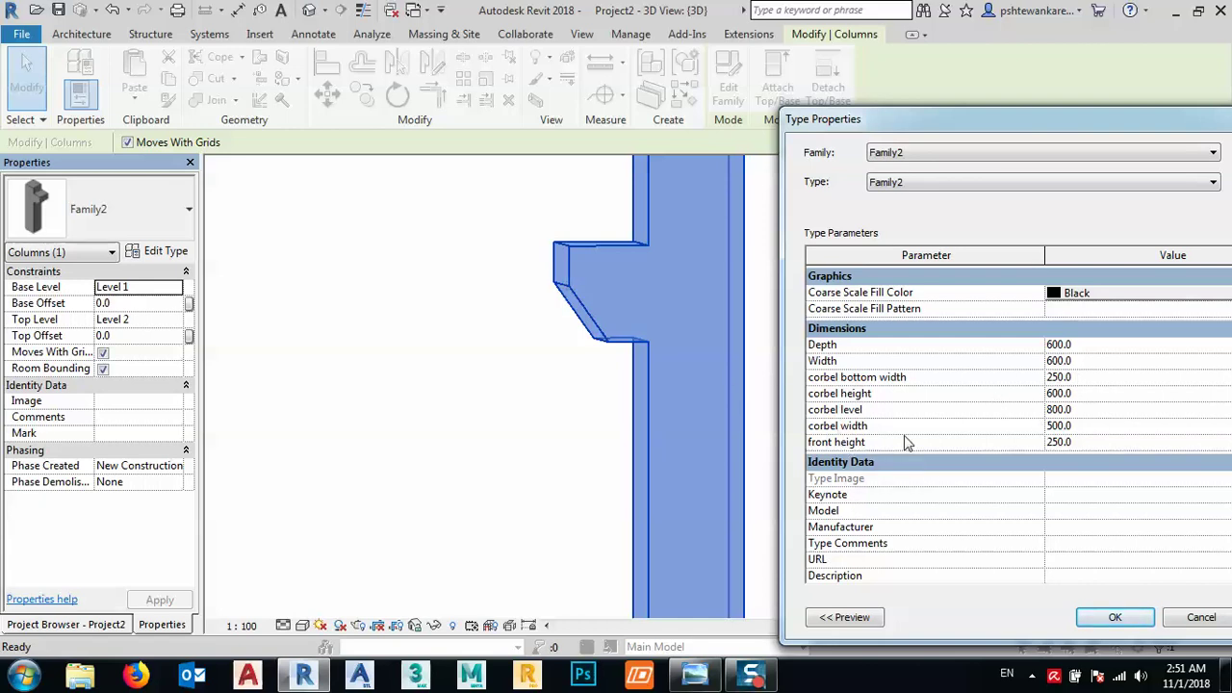
left_click(1086, 443)
left_click_drag(1039, 124, 937, 104)
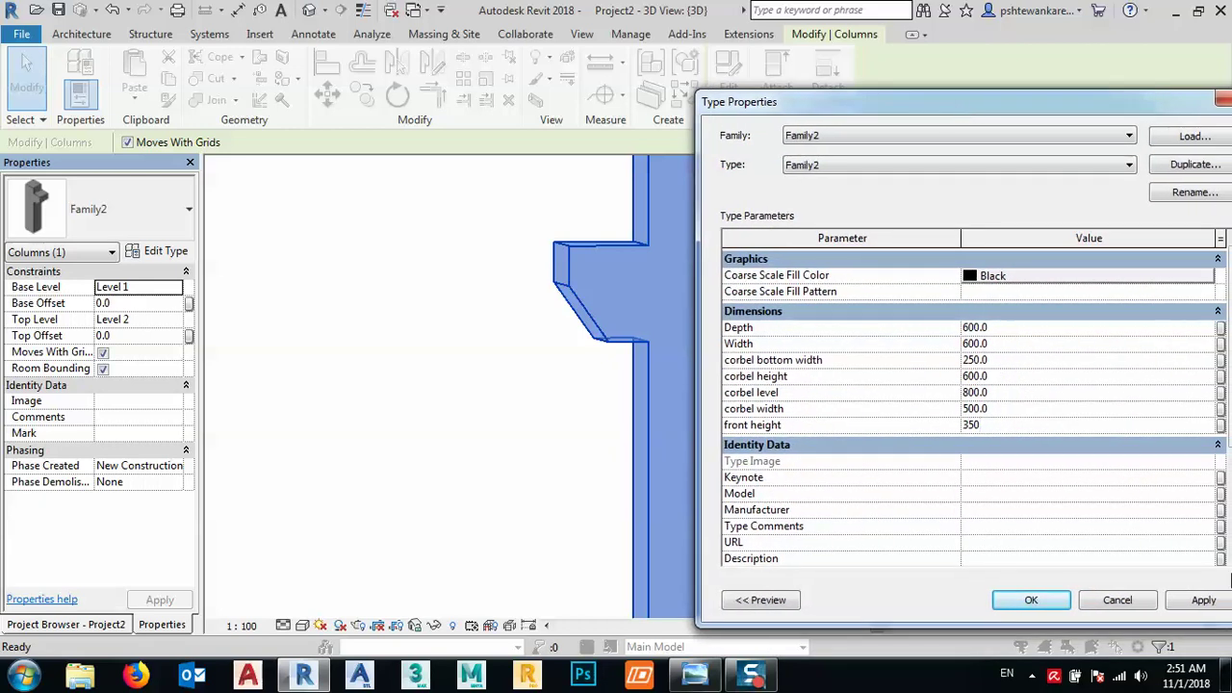
left_click(1202, 605)
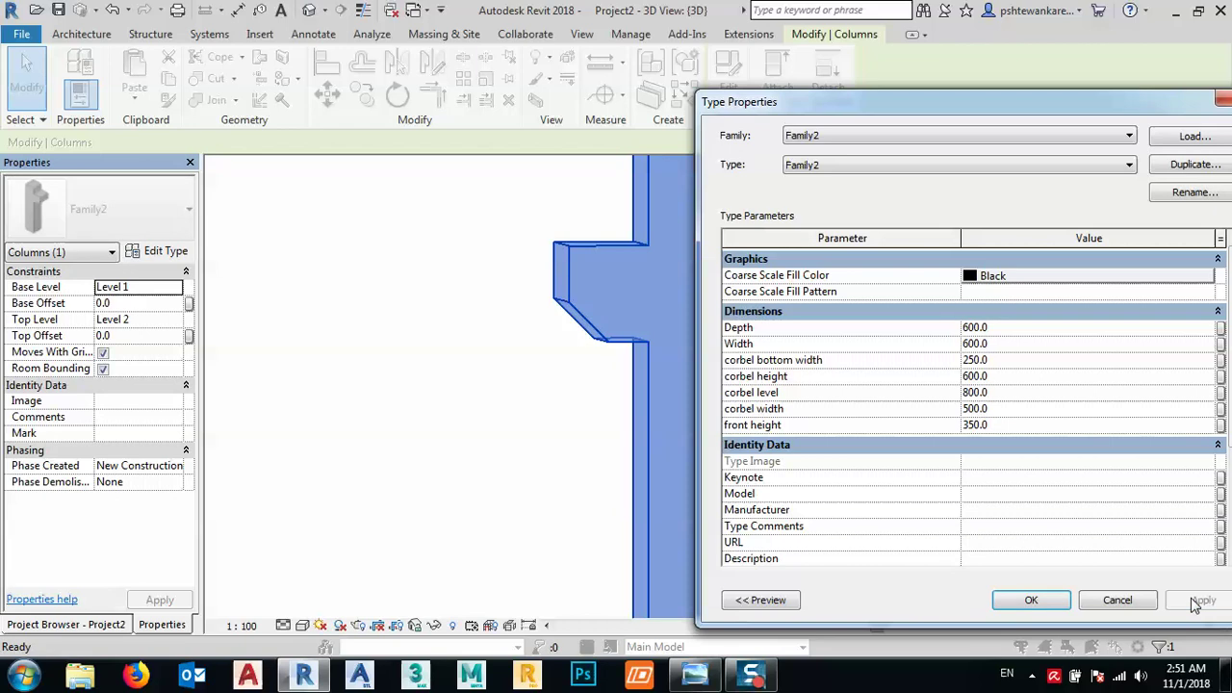
- Set the column type's front height to 400, apply the change and close the type properties
left_click(996, 425)
type("400")
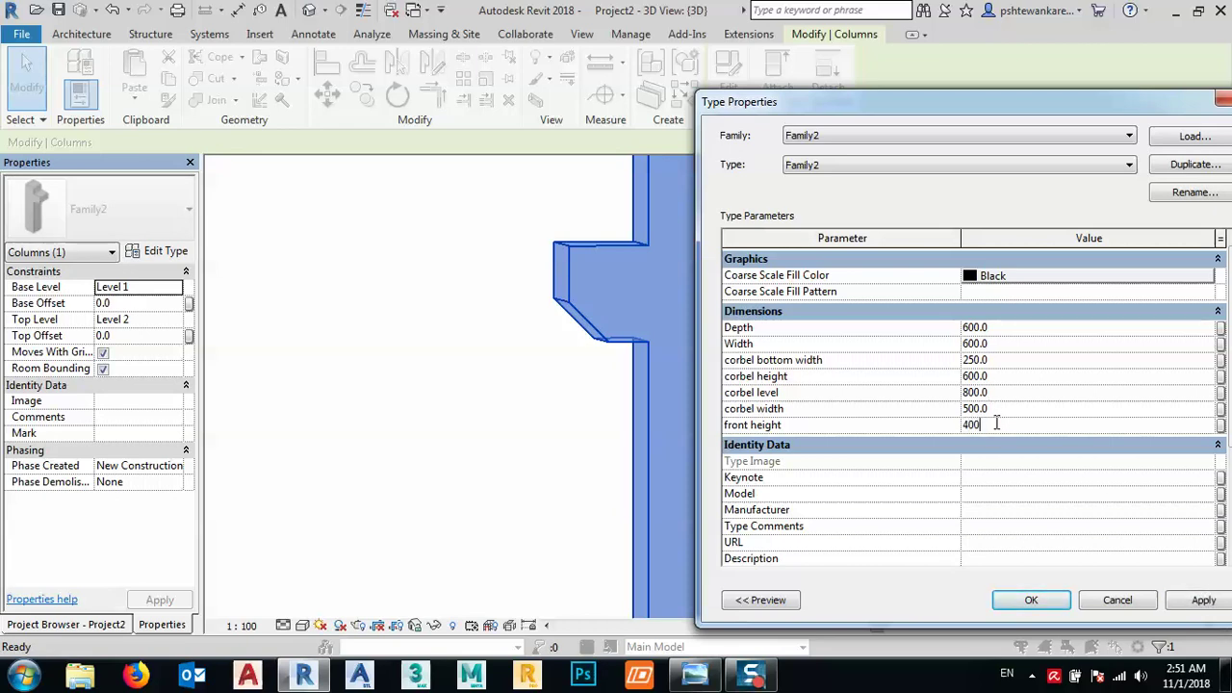
left_click(1202, 601)
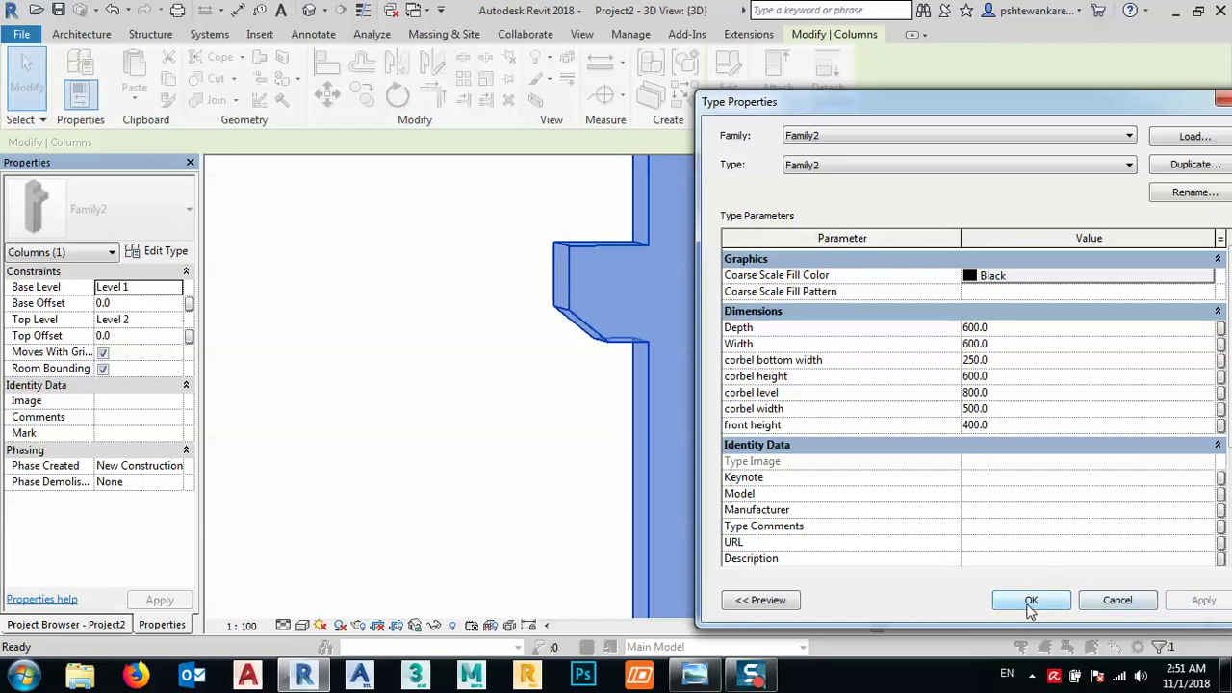
left_click(1030, 602)
- Examine the column's corbel from several angles in 3D and compare it with the corbel reference photos in Windows Photo Viewer
middle_click_drag(567, 388, 626, 500, "shift")
left_click(492, 316)
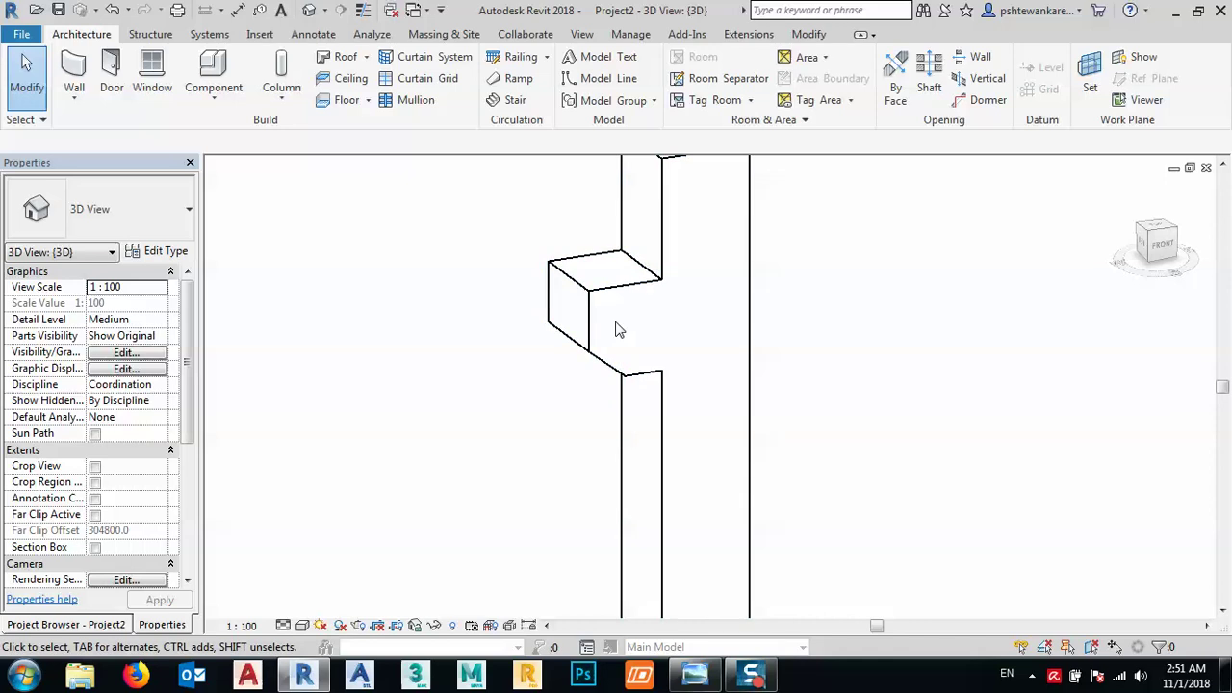
middle_click_drag(671, 250, 580, 360, "shift")
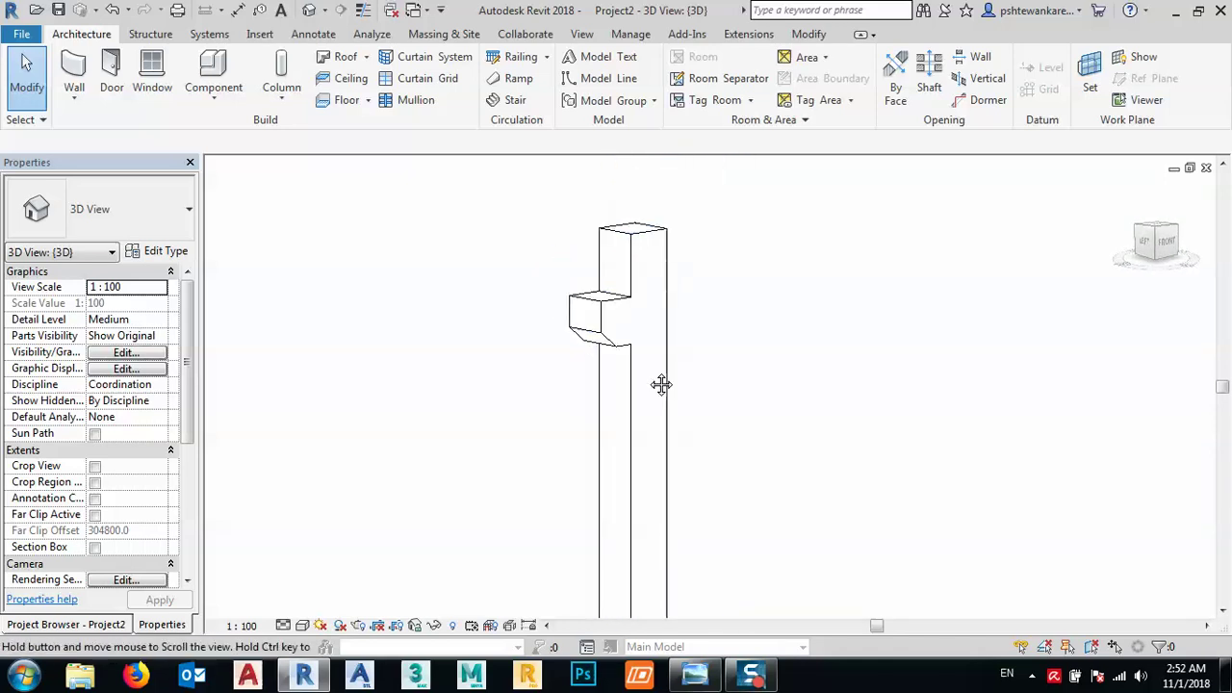
middle_click_drag(661, 385, 861, 462, "shift")
middle_click_drag(646, 376, 602, 388, "shift")
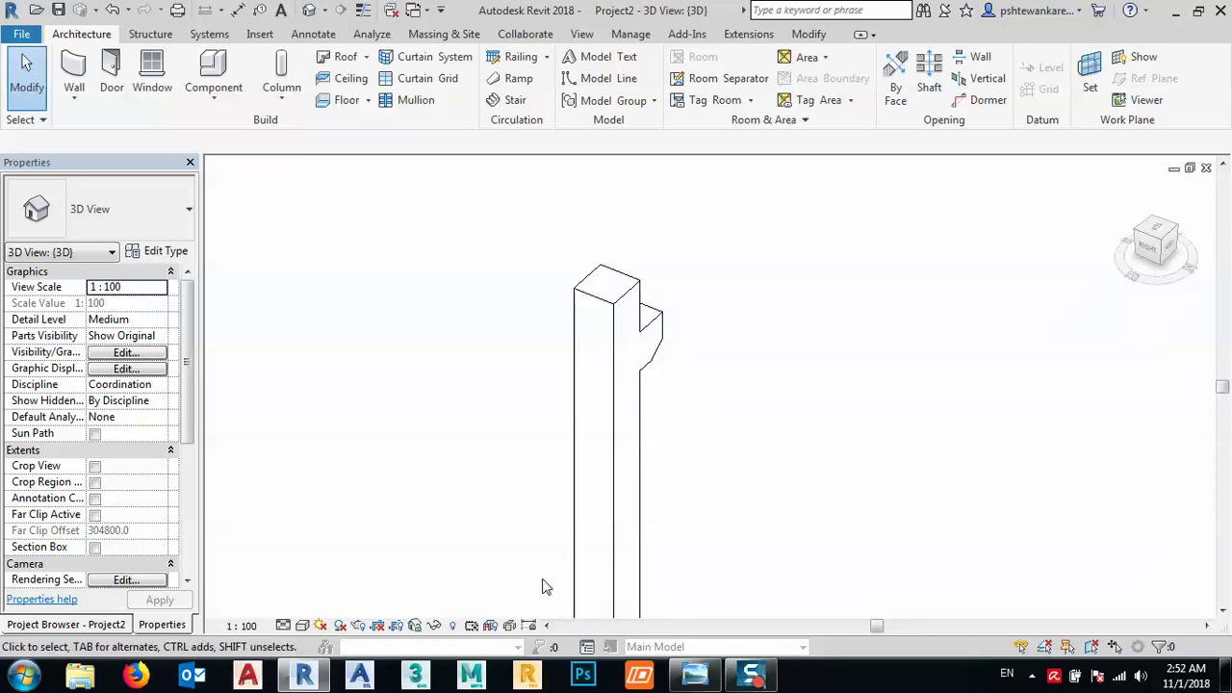
left_click(695, 675)
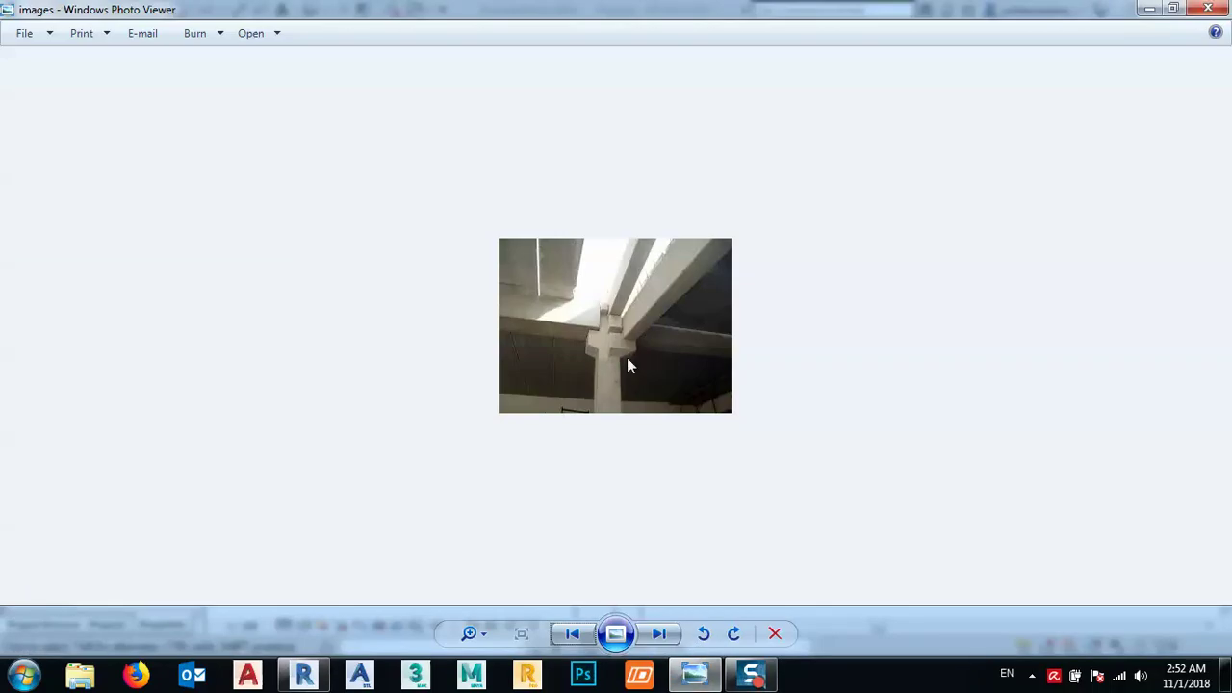
left_click(659, 634)
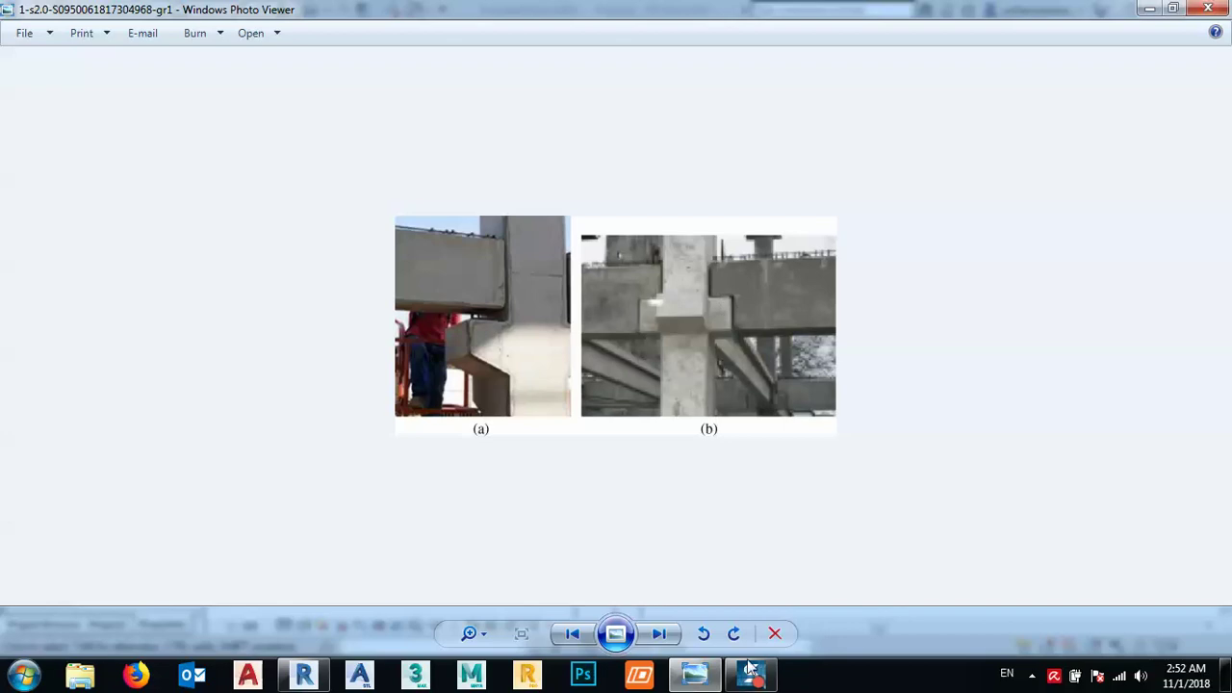
left_click(320, 681)
- Set the column type's front height to 600, matching the corbel height, and apply the change
middle_click_drag(645, 346, 610, 324, "shift")
middle_click_drag(636, 401, 623, 337, "shift")
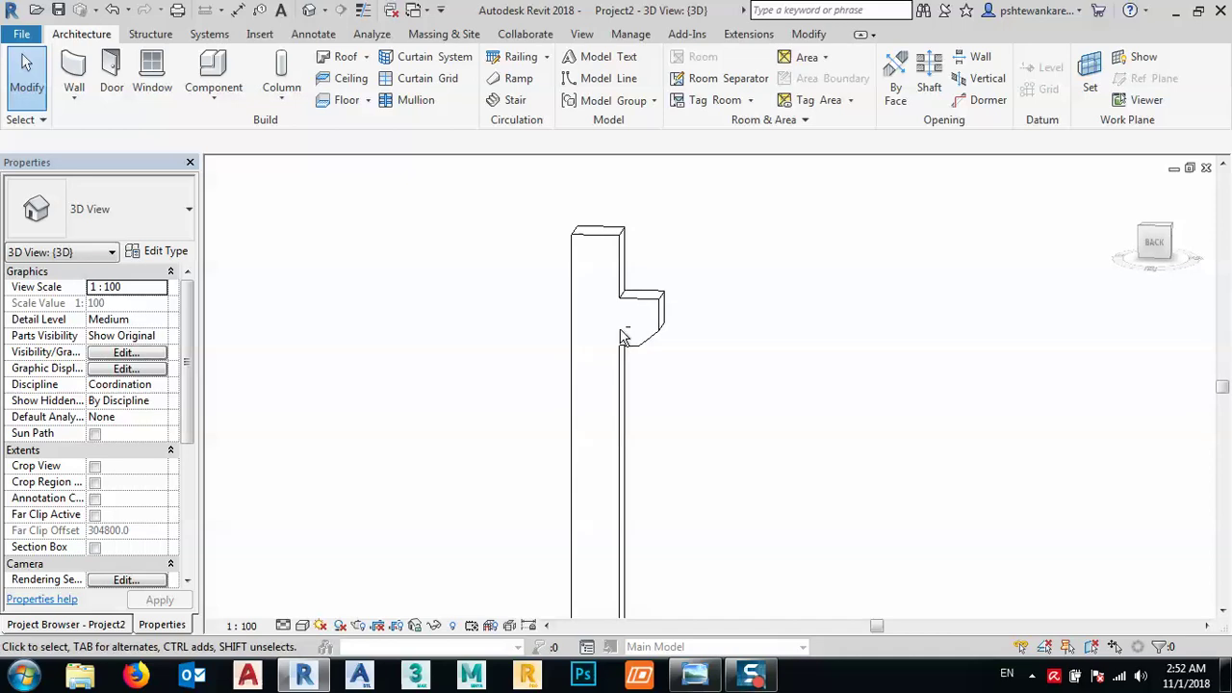
left_click(645, 296)
left_click(169, 256)
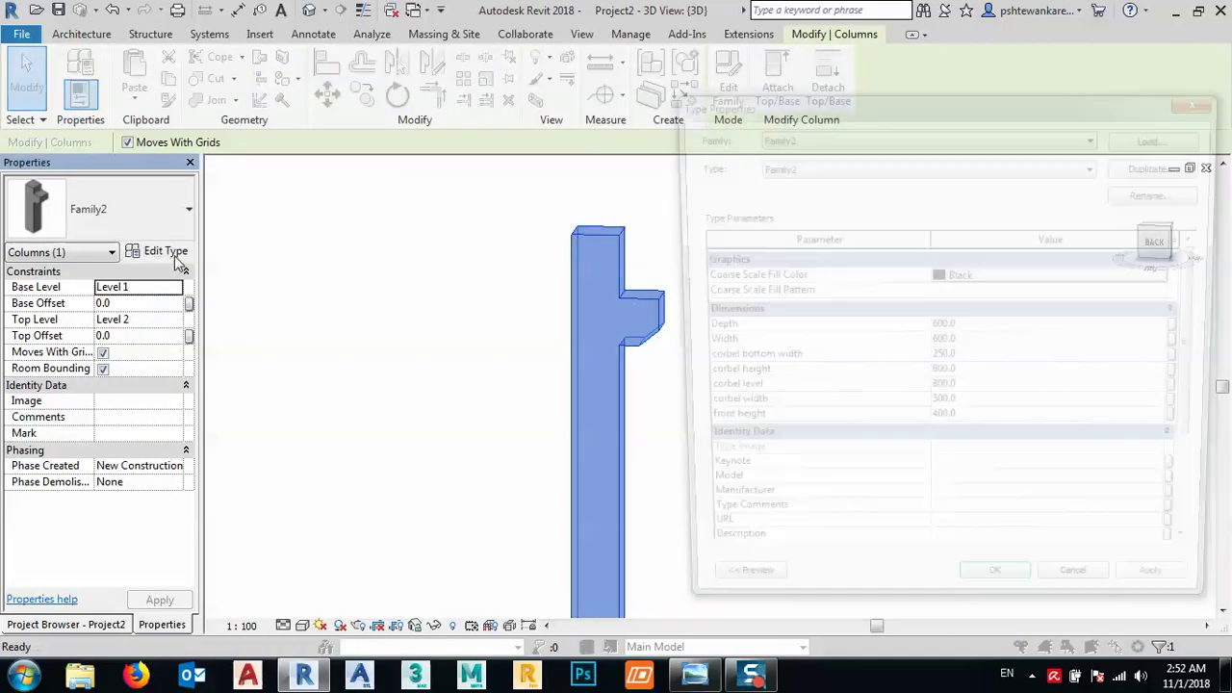
left_click_drag(840, 106, 896, 72)
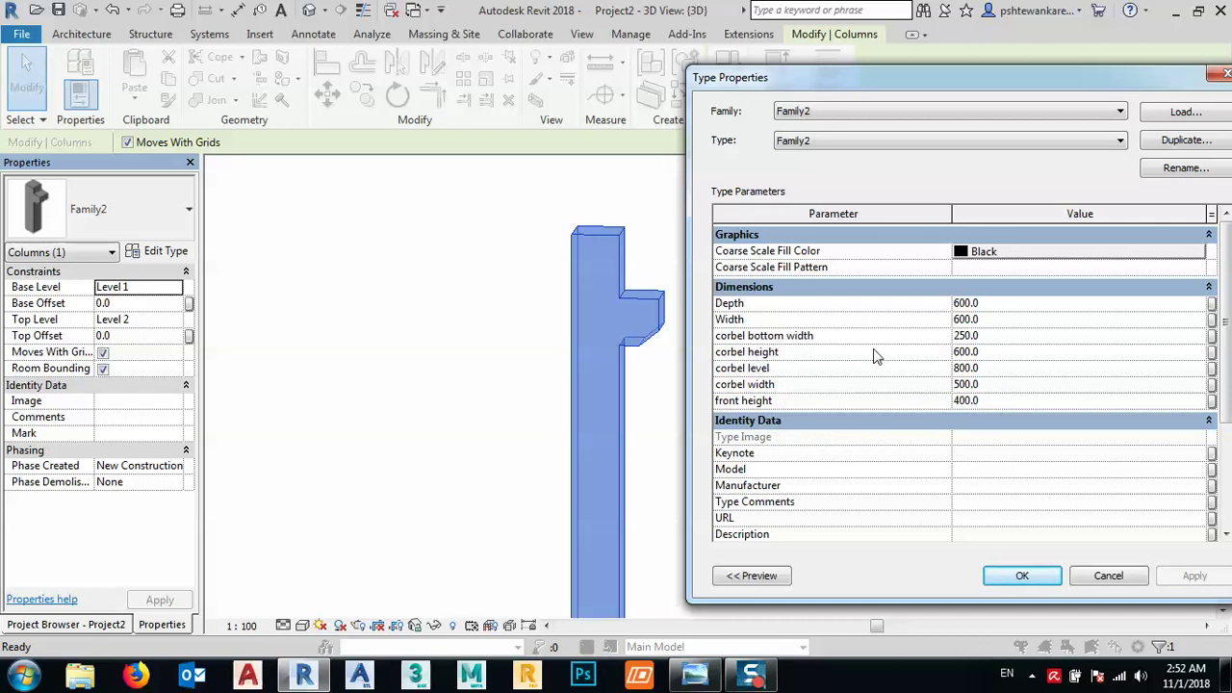
left_click(982, 401)
double_click(982, 400)
type("600")
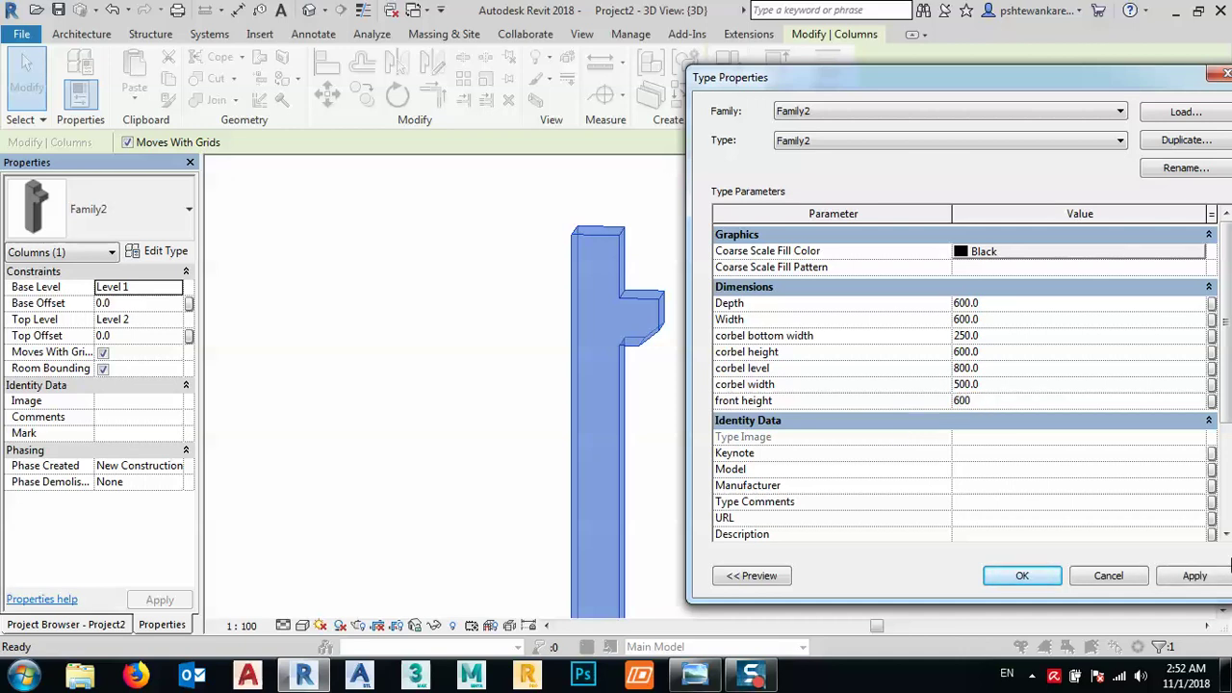
left_click(1195, 575)
left_click(1023, 578)
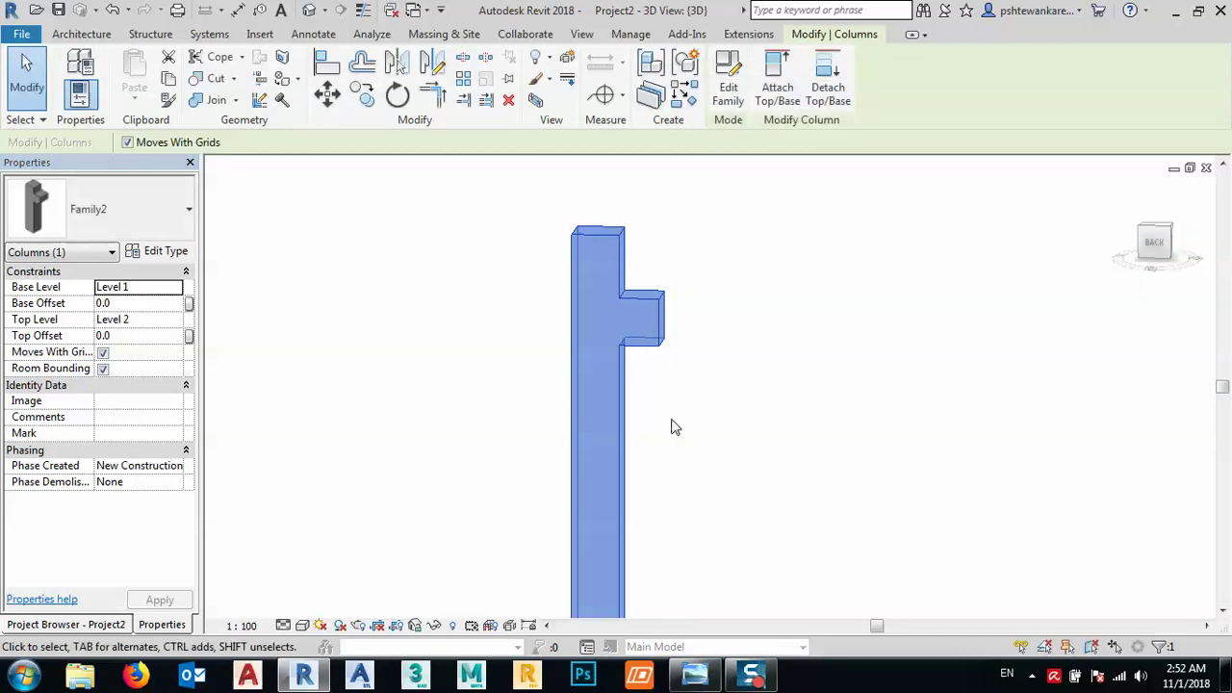
left_click(662, 356)
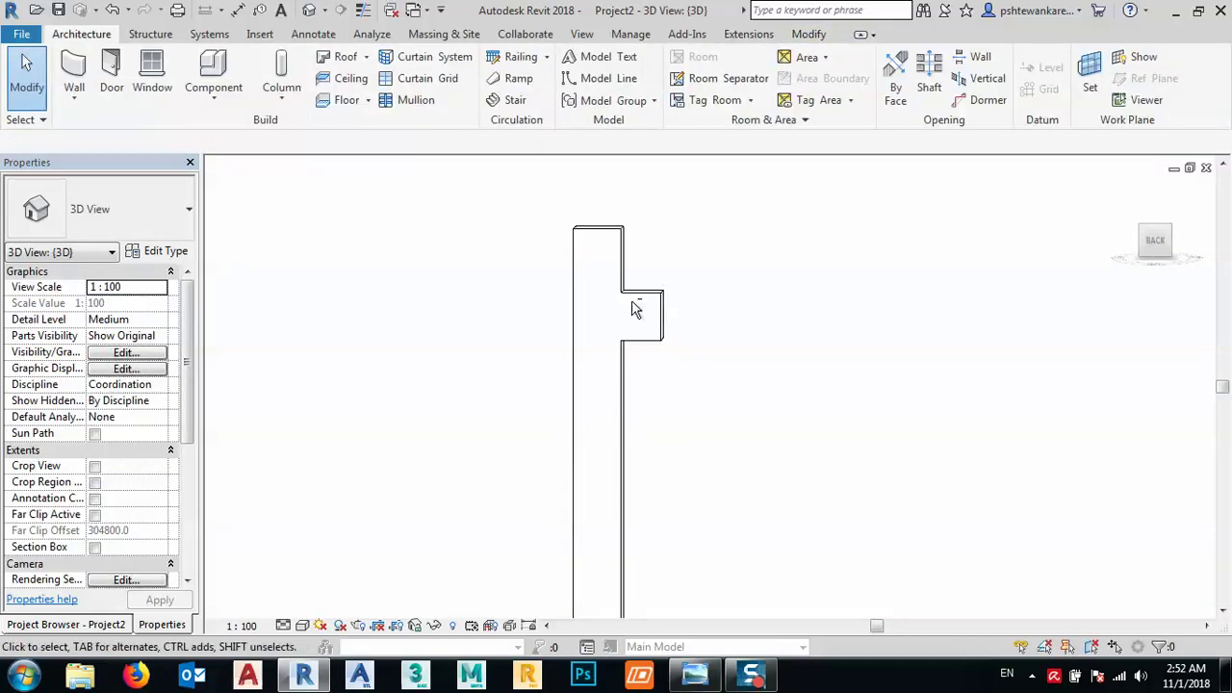
- Compare the corbel with the reference photo in Windows Photo Viewer and inspect its shape up close in the Revit 3D view
left_click(694, 674)
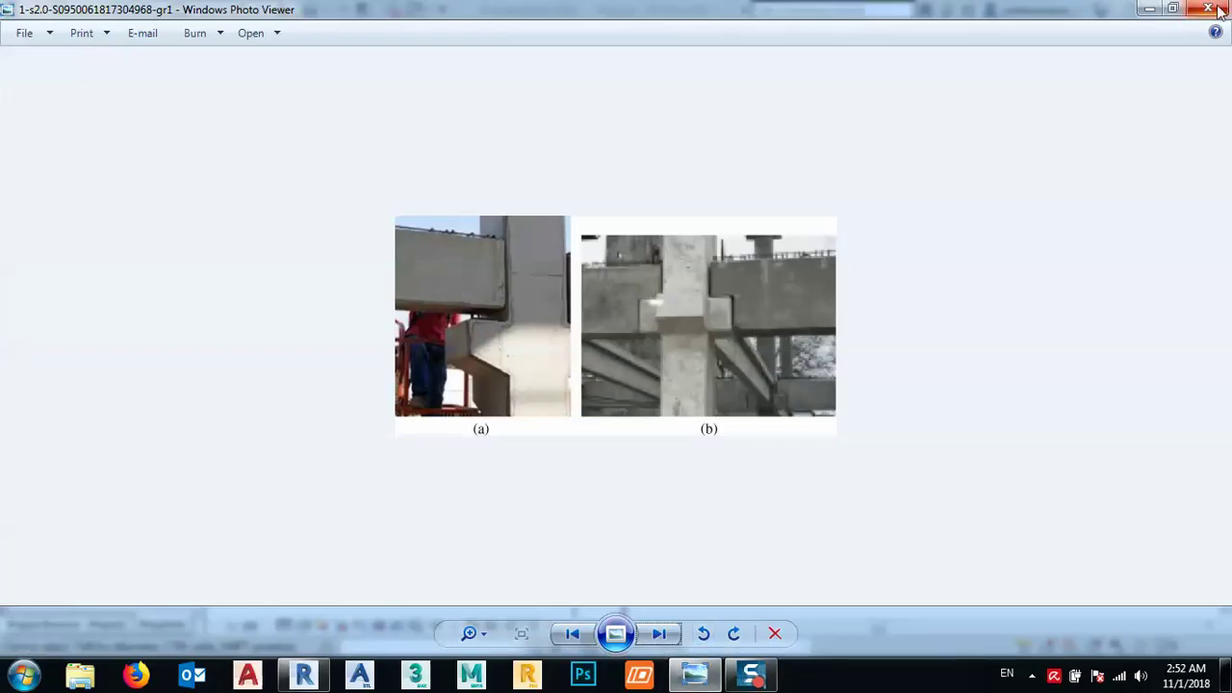
left_click(1150, 9)
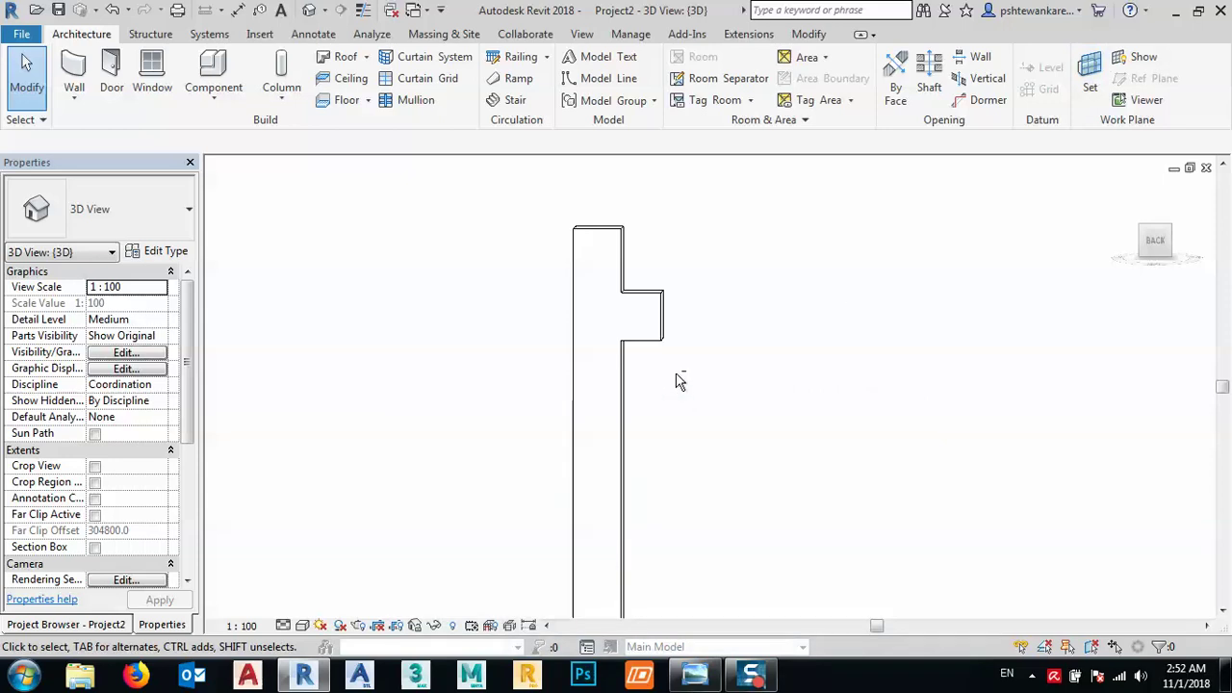
middle_click_drag(677, 379, 643, 438, "shift")
scroll(650, 304, "up", 5)
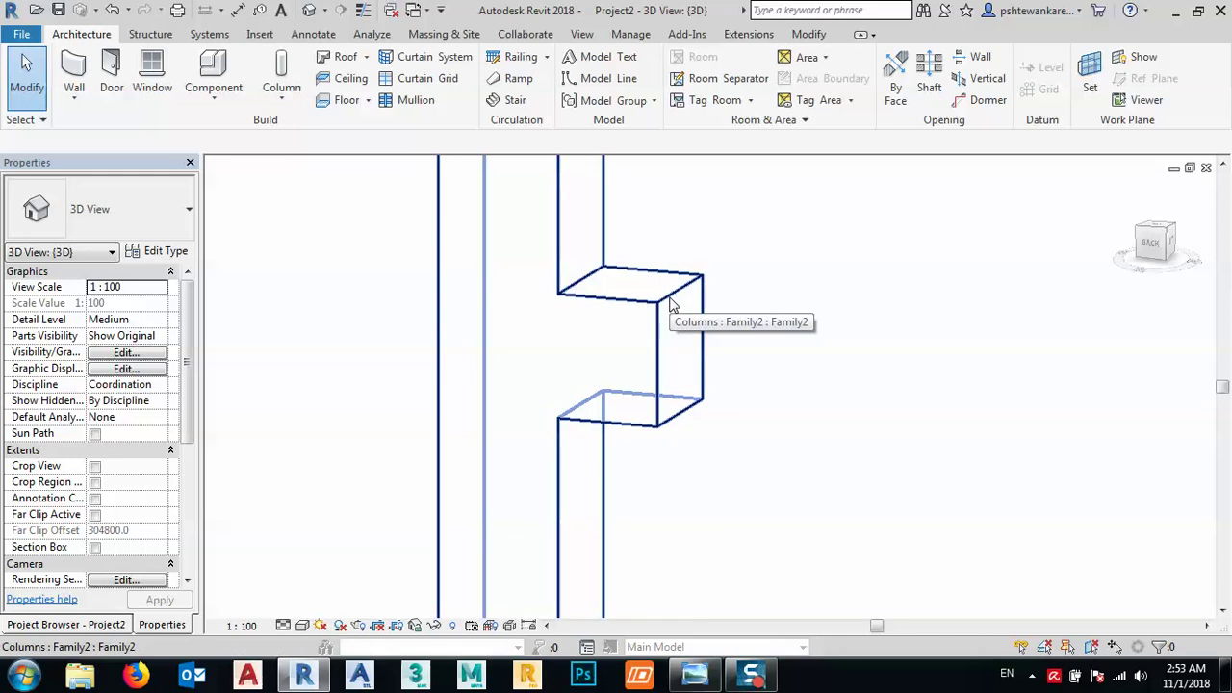
middle_click_drag(652, 390, 640, 432, "shift")
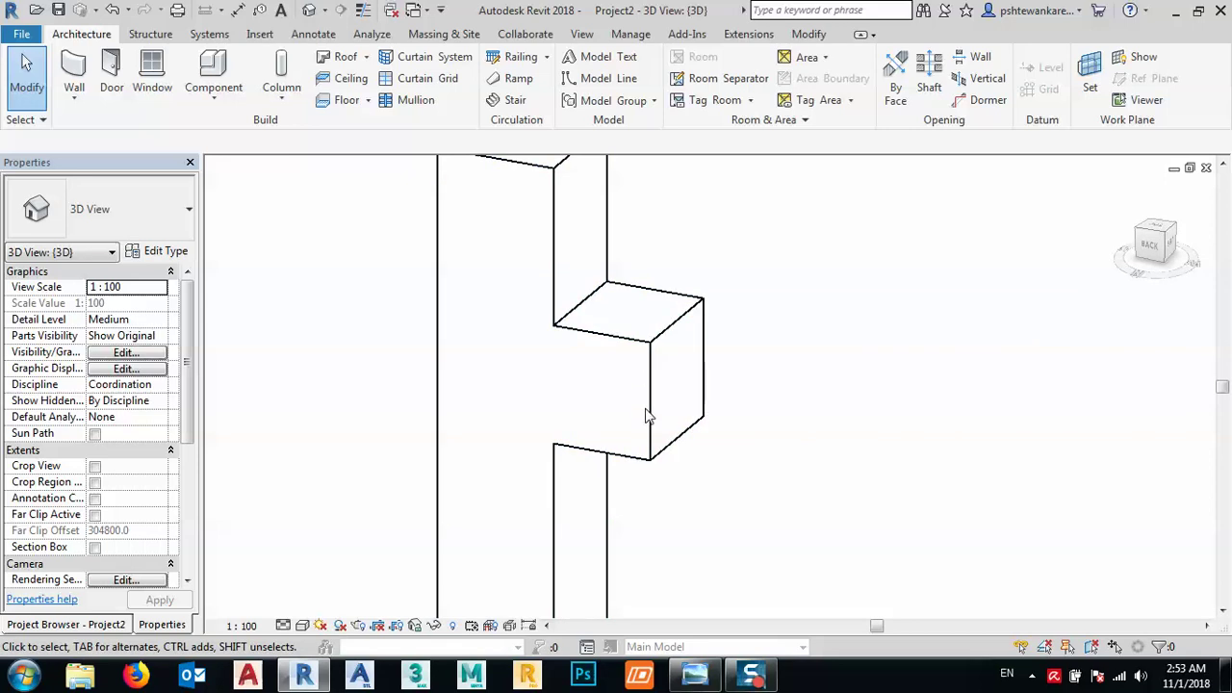
scroll(660, 396, "down", 4)
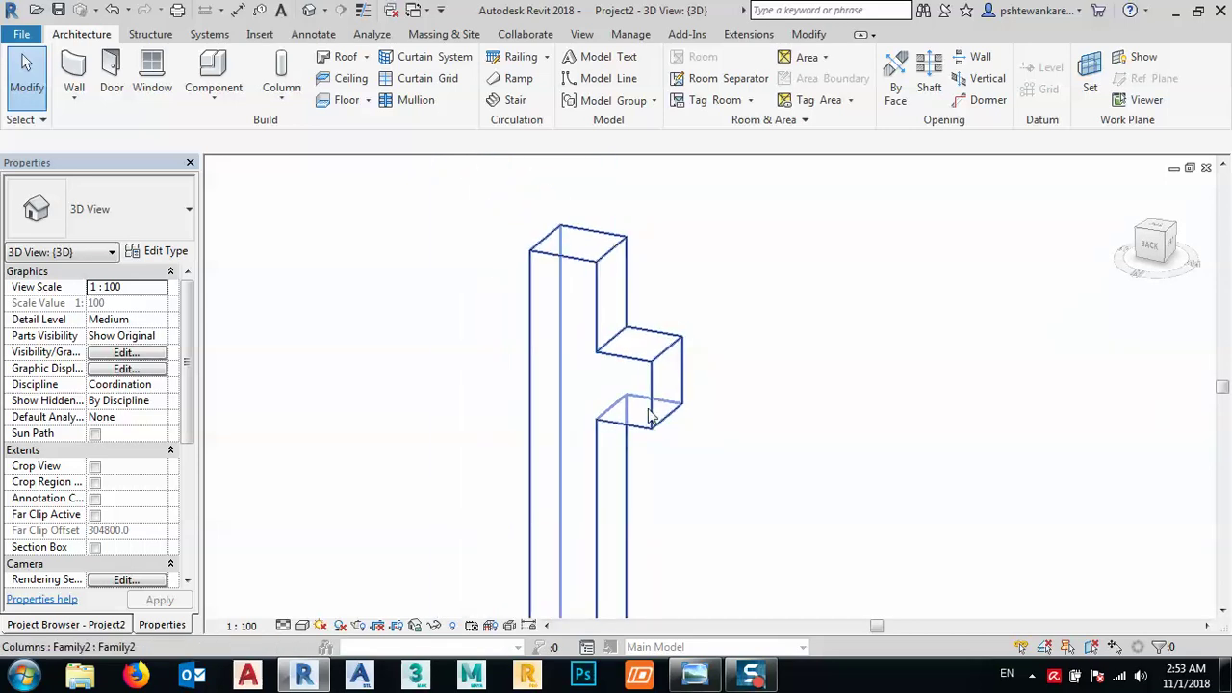
middle_click_drag(650, 448, 643, 413, "shift")
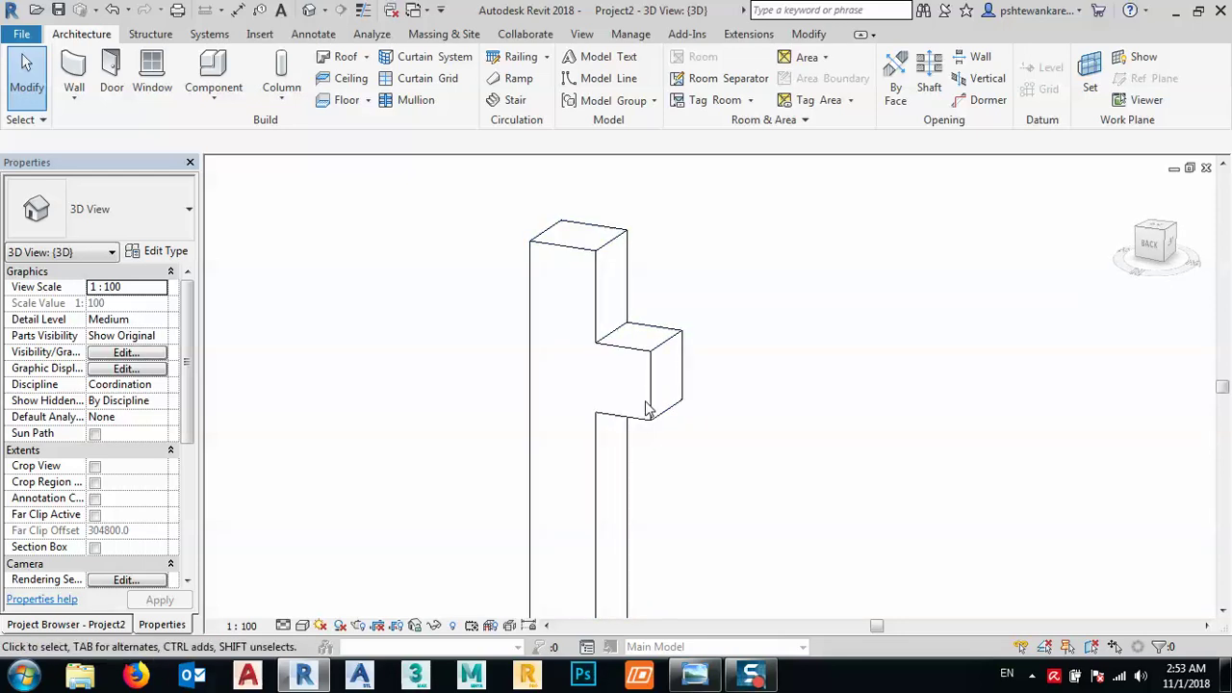